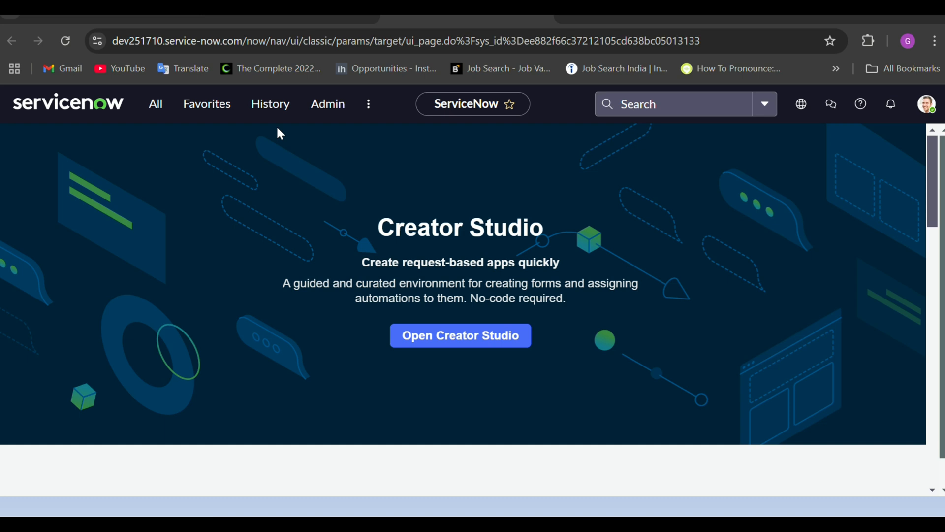
Find Flow Designer via a 'flow de' navigator search and bring up the New options
left_click(157, 115)
double_click(114, 145)
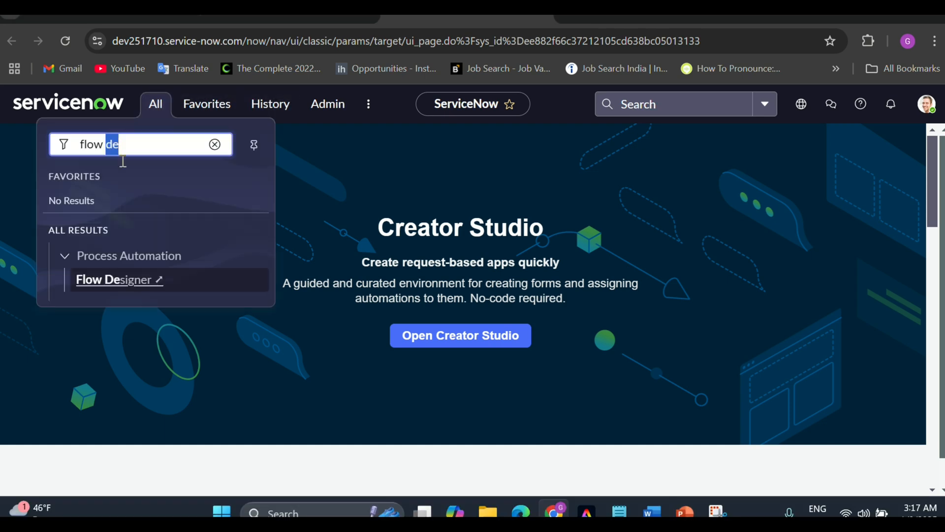
left_click(123, 281)
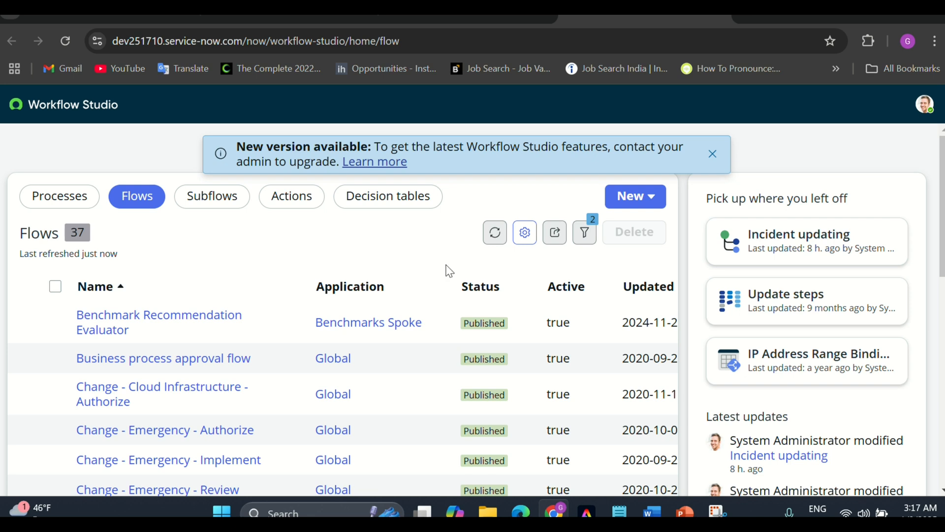
left_click(636, 202)
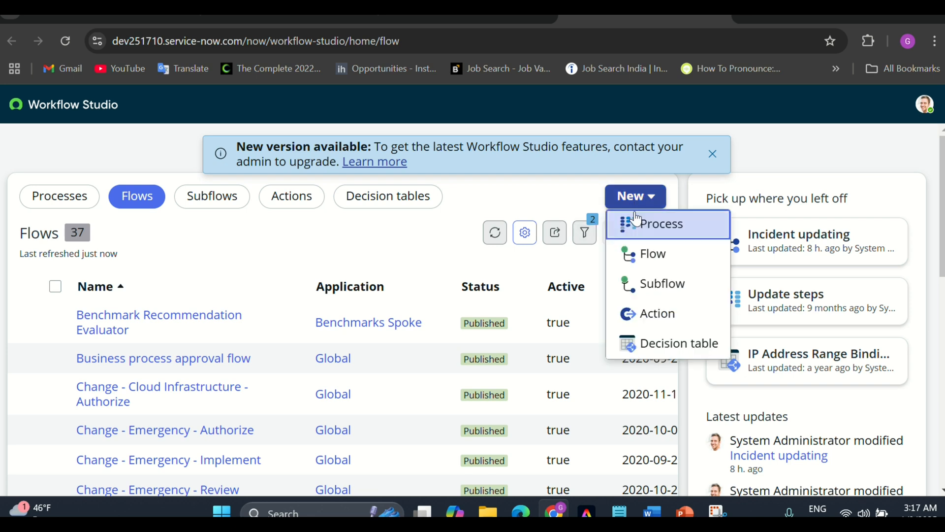
left_click(640, 255)
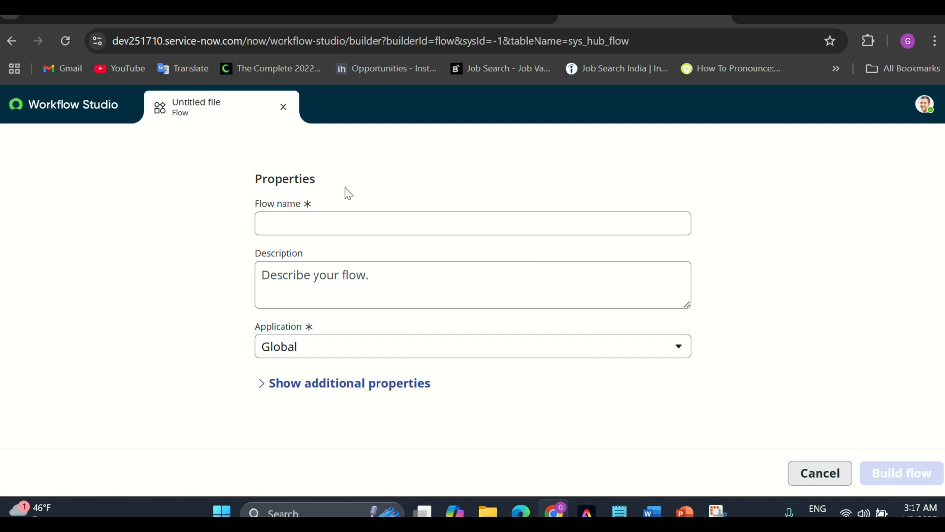
left_click_drag(319, 190, 264, 191)
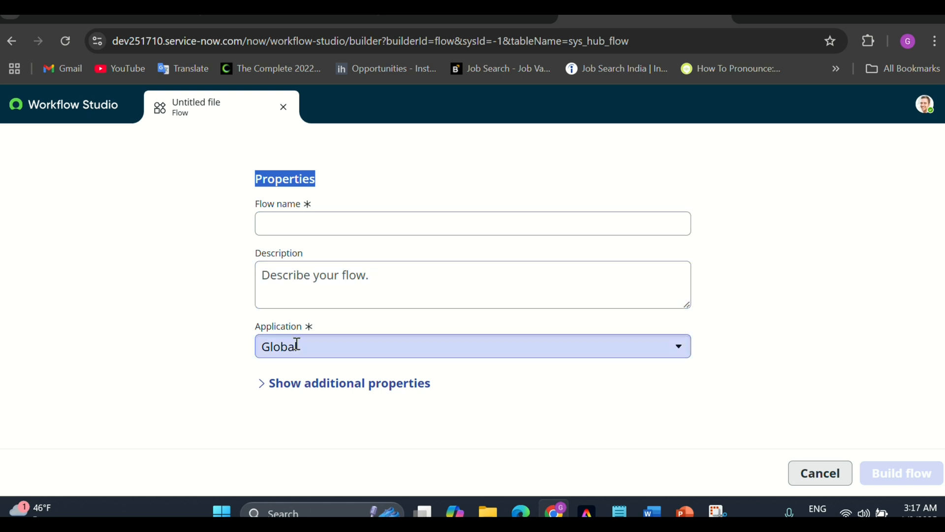
left_click(299, 391)
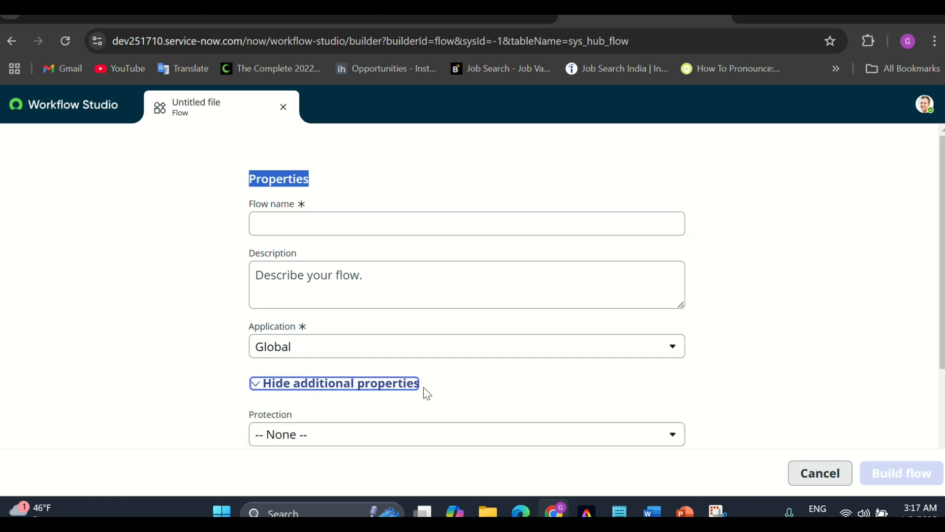
scroll(461, 392, "down", 3)
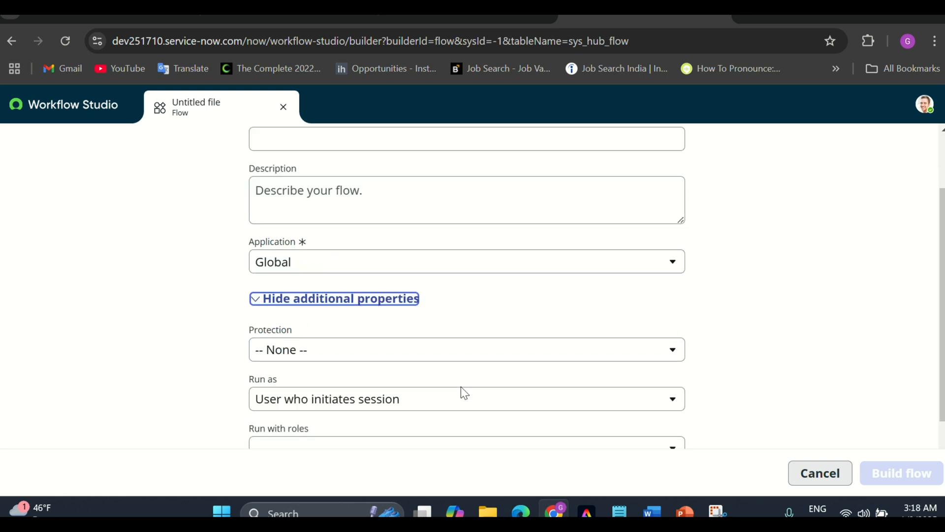
left_click(362, 349)
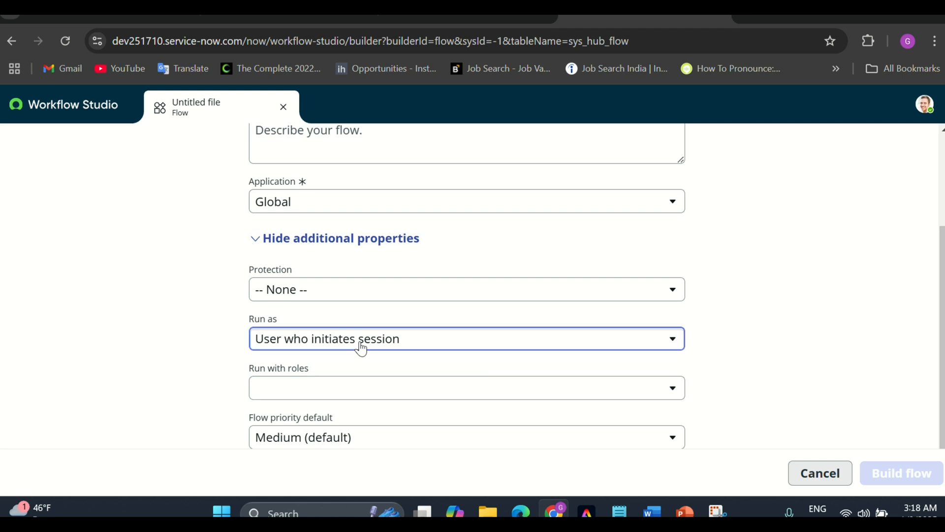
left_click(333, 386)
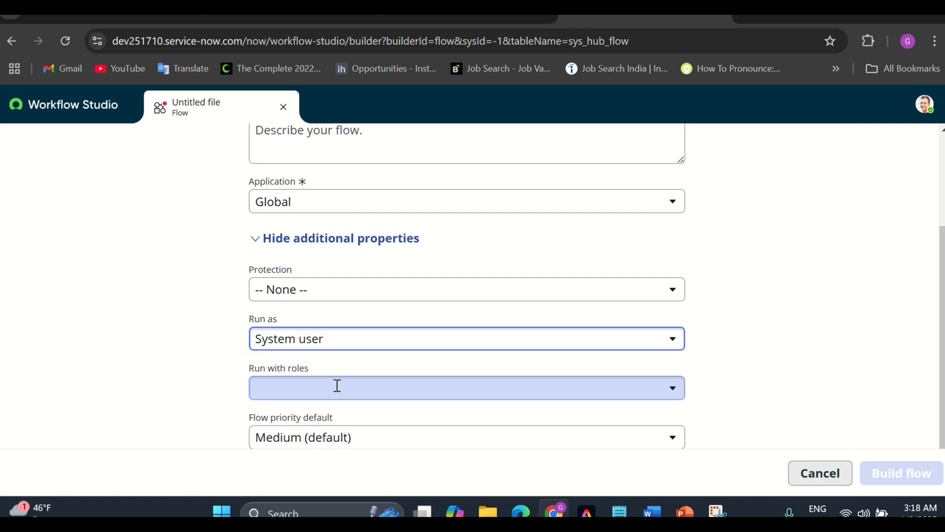
left_click(299, 350)
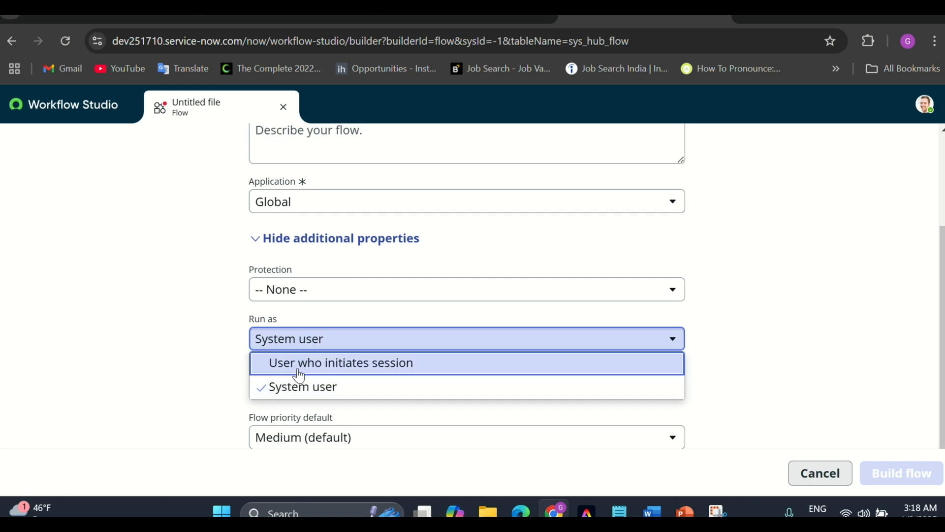
left_click(300, 373)
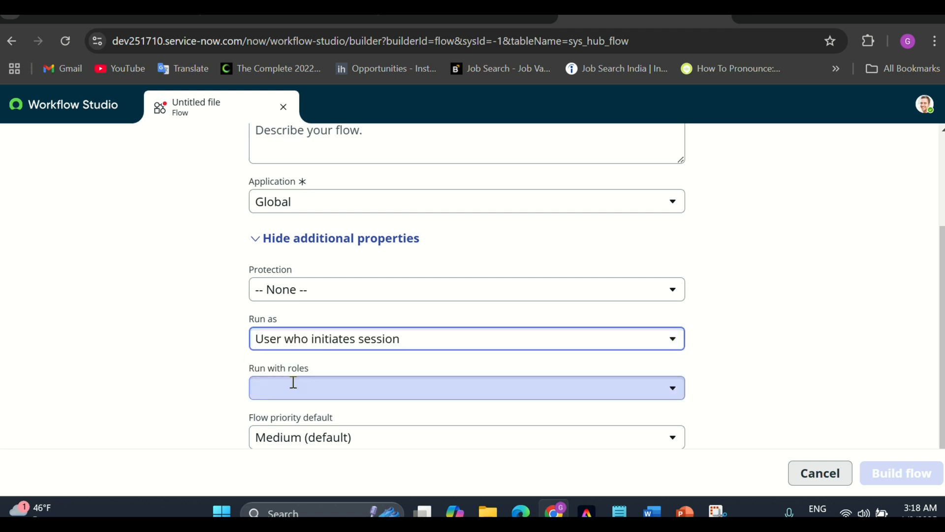
left_click(294, 383)
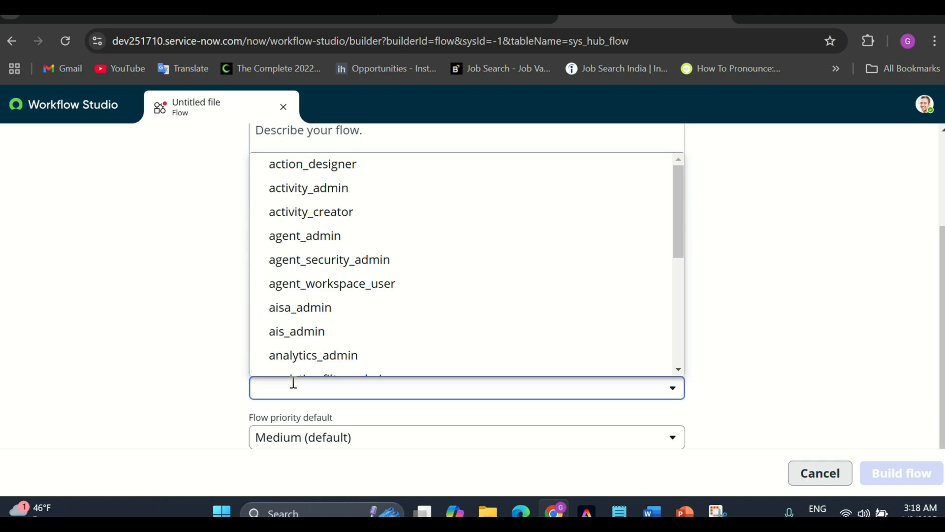
type("itil")
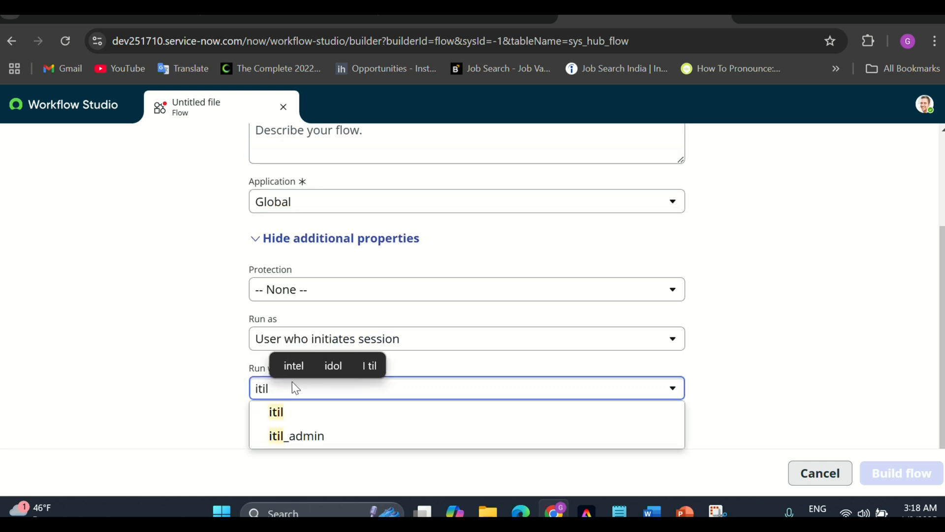
left_click(289, 415)
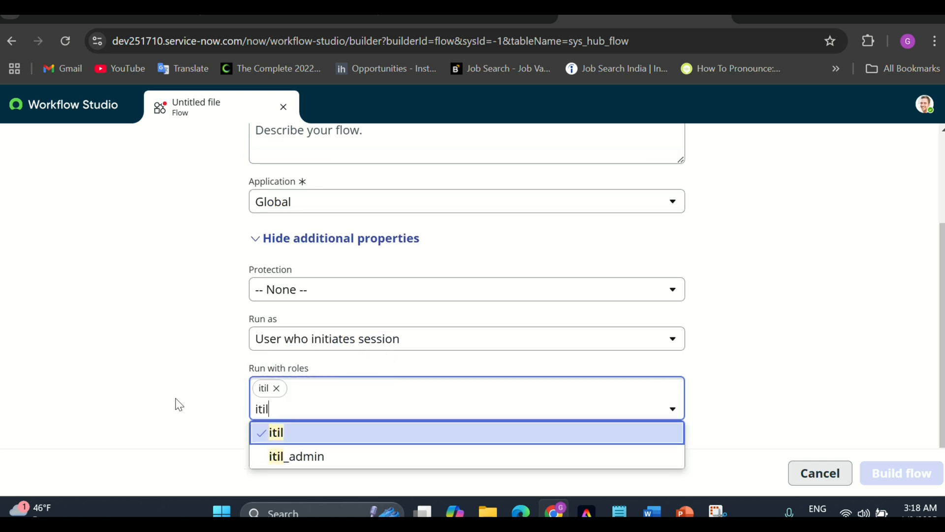
scroll(180, 384, "up", 2)
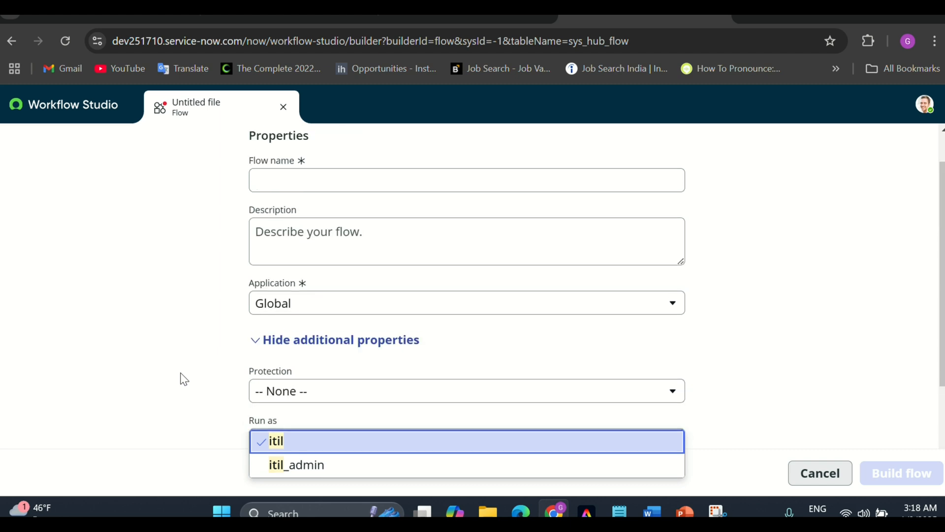
left_click(283, 107)
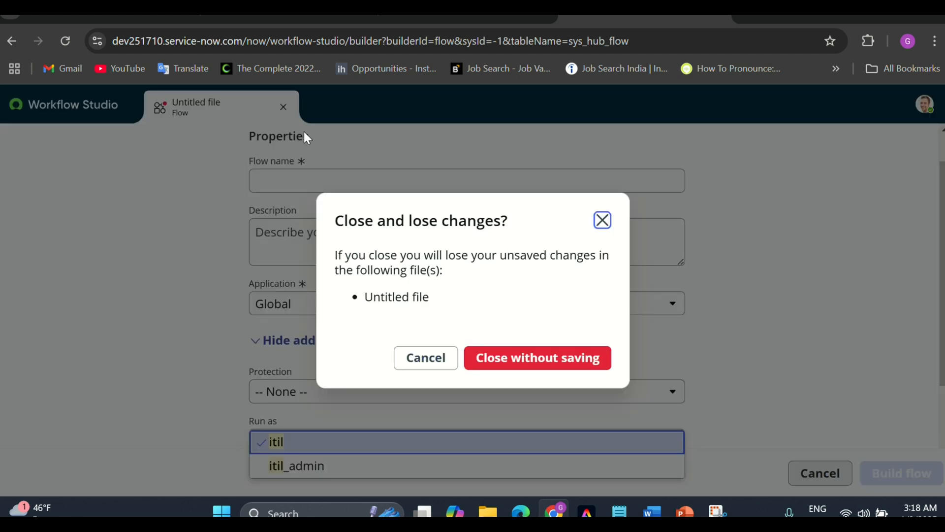
left_click(495, 360)
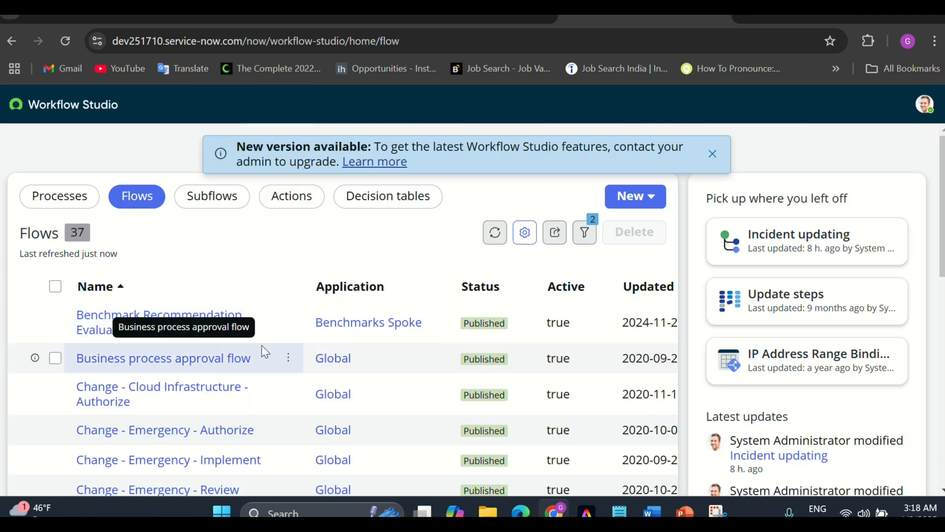
Open the Change - Standard flow and expand its 'Change Request Created where Model is Standard' trigger
scroll(261, 344, "down", 5)
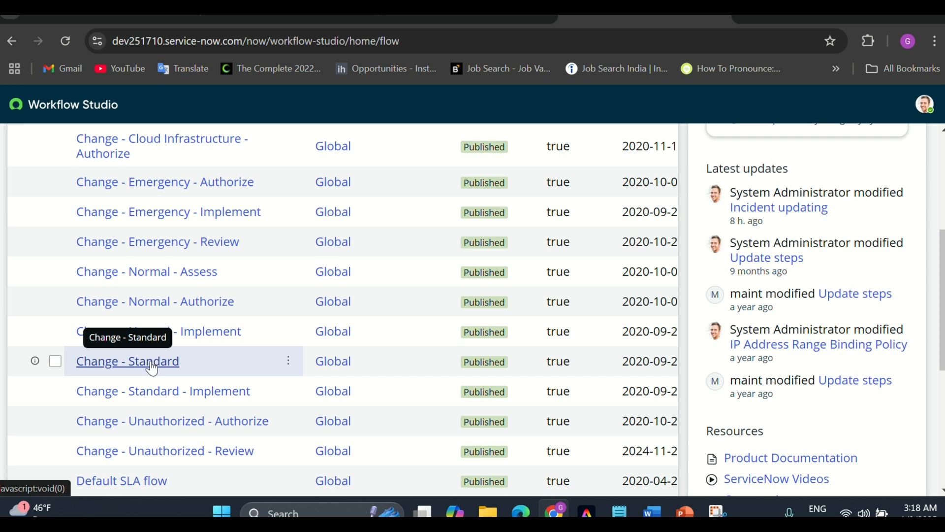
left_click(152, 365)
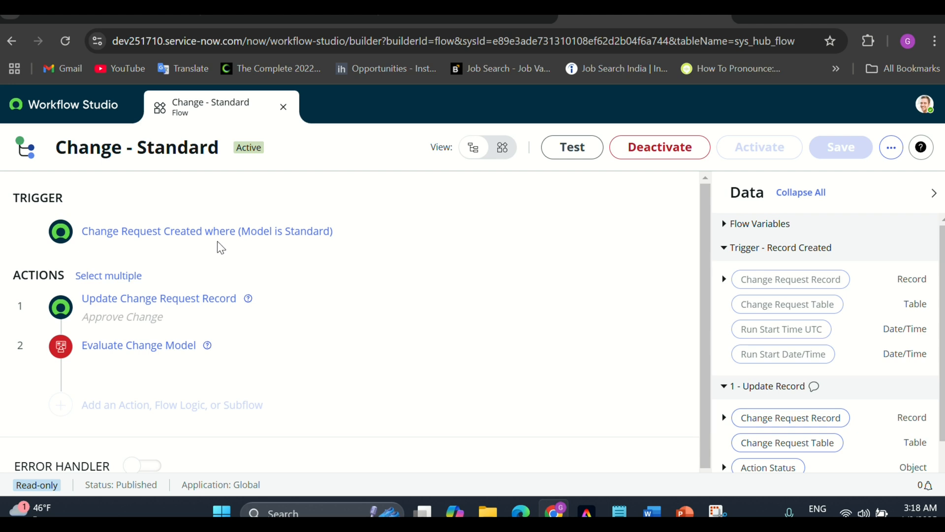
left_click(177, 239)
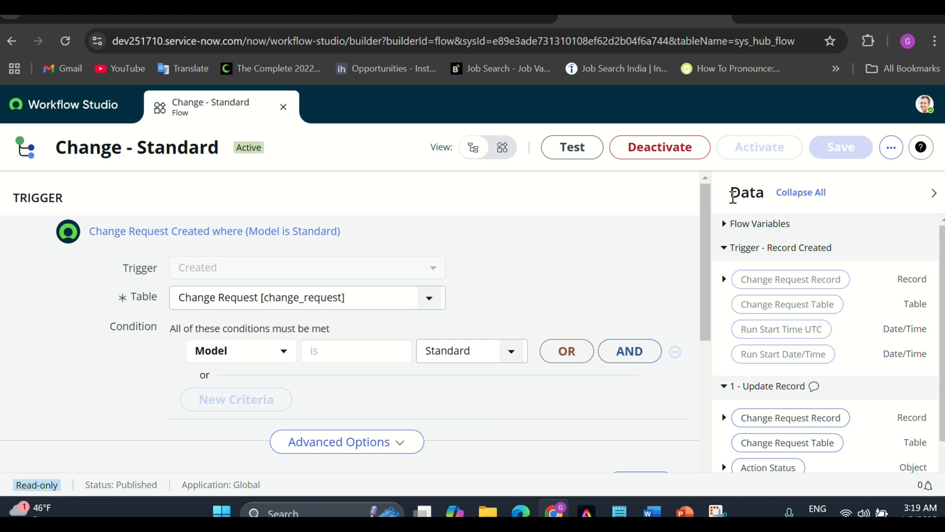
left_click_drag(733, 195, 762, 195)
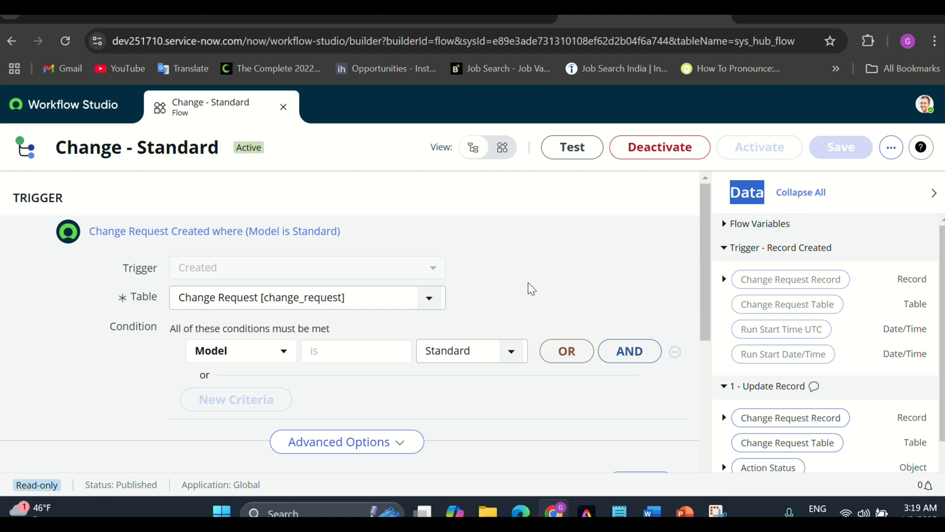
scroll(467, 273, "down", 4)
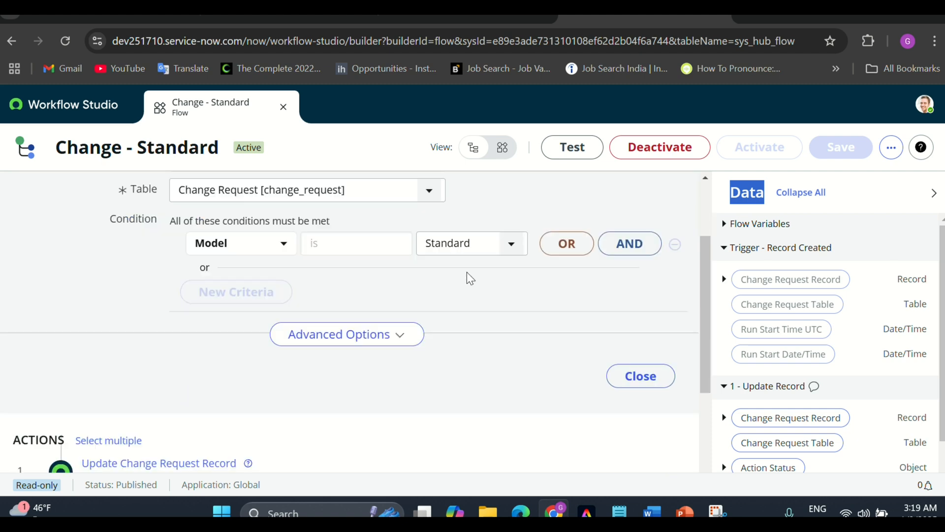
scroll(468, 275, "up", 4)
scroll(753, 318, "down", 1)
scroll(757, 321, "up", 1)
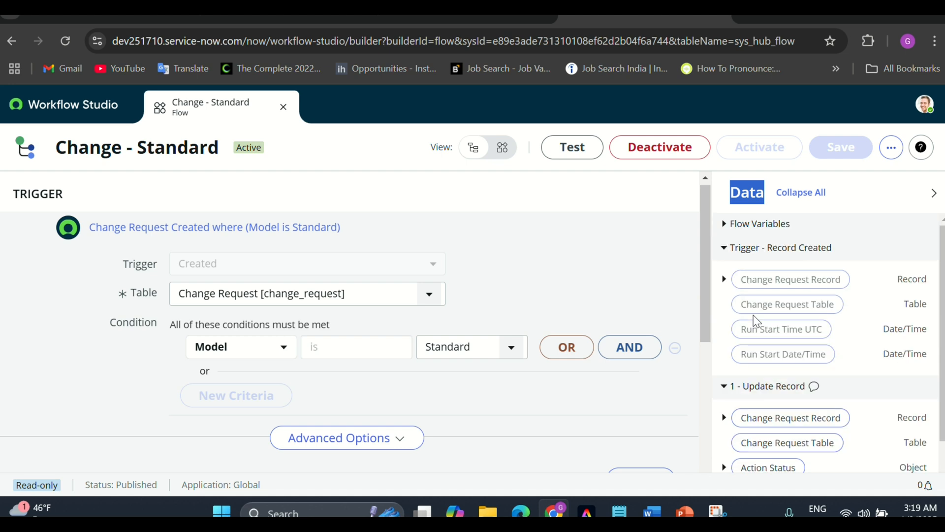
Test-run Change - Standard against change request CHG0000077 and open its execution details
left_click(571, 153)
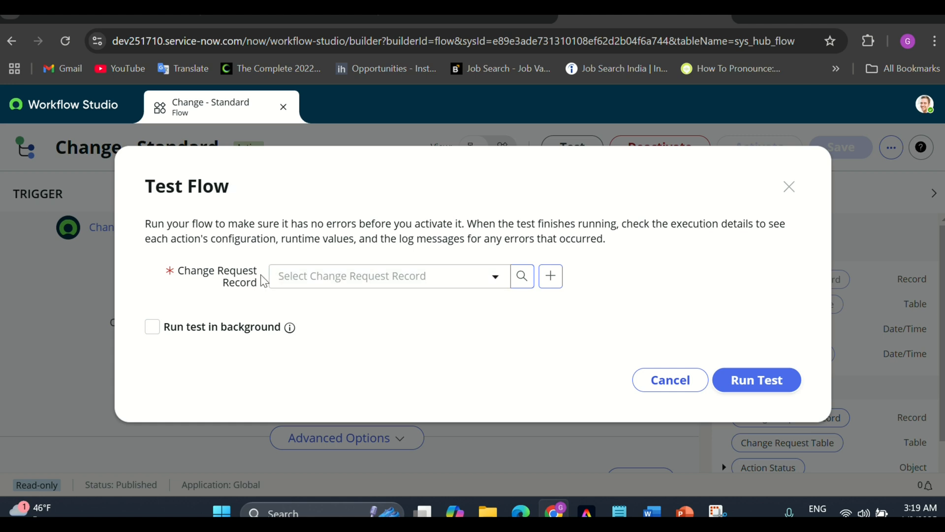
left_click_drag(256, 286, 191, 272)
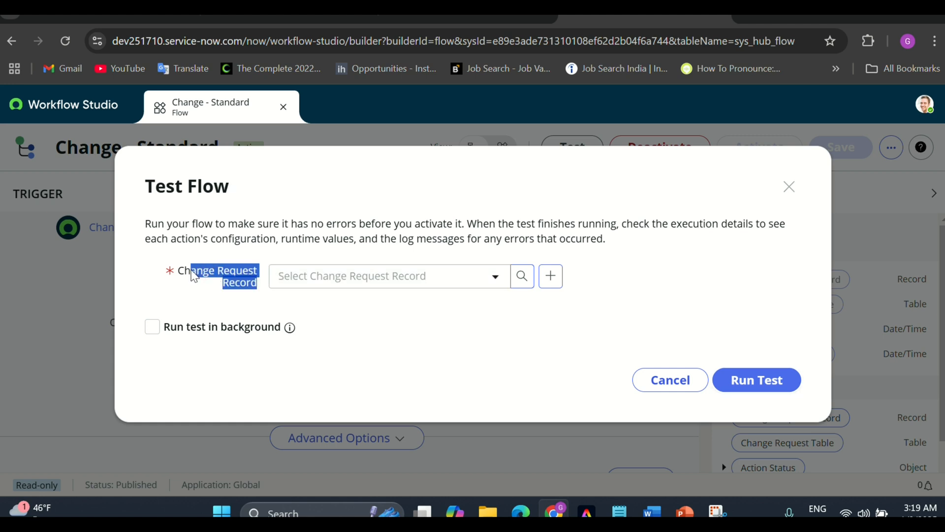
left_click(294, 285)
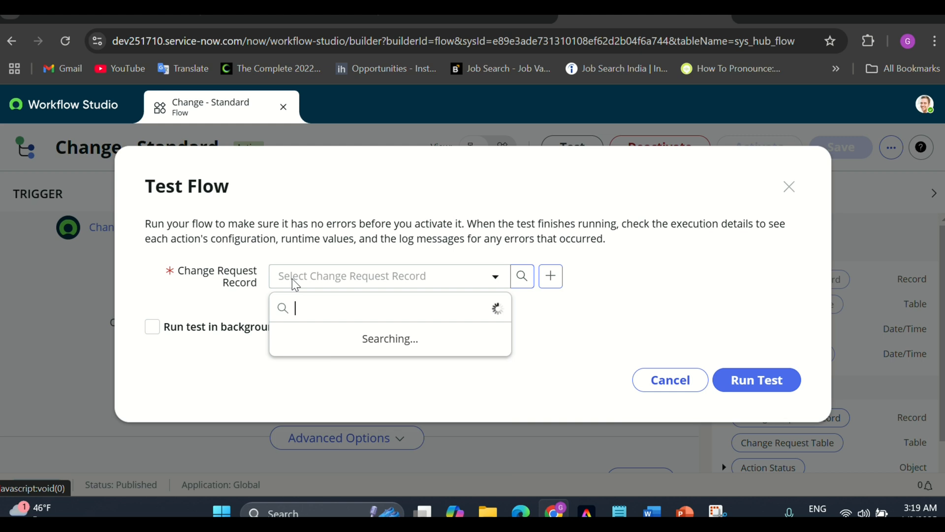
left_click(300, 334)
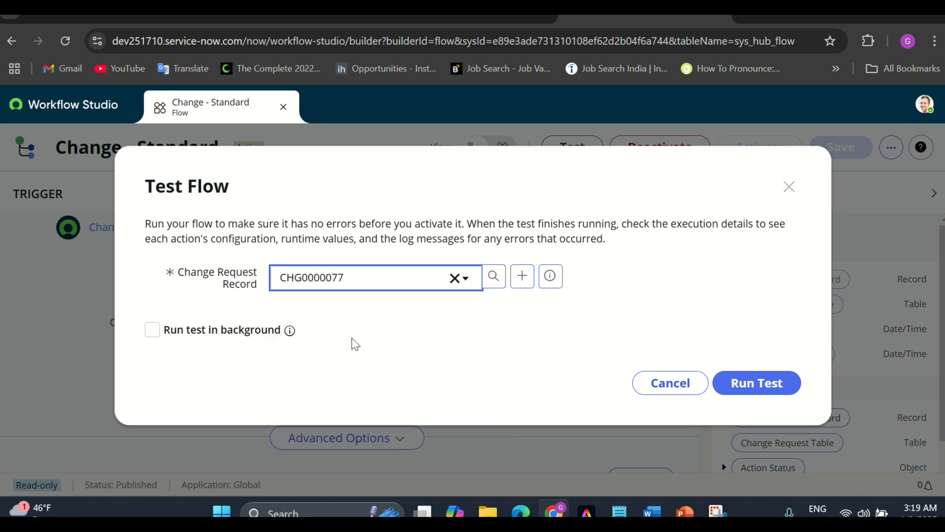
left_click(748, 384)
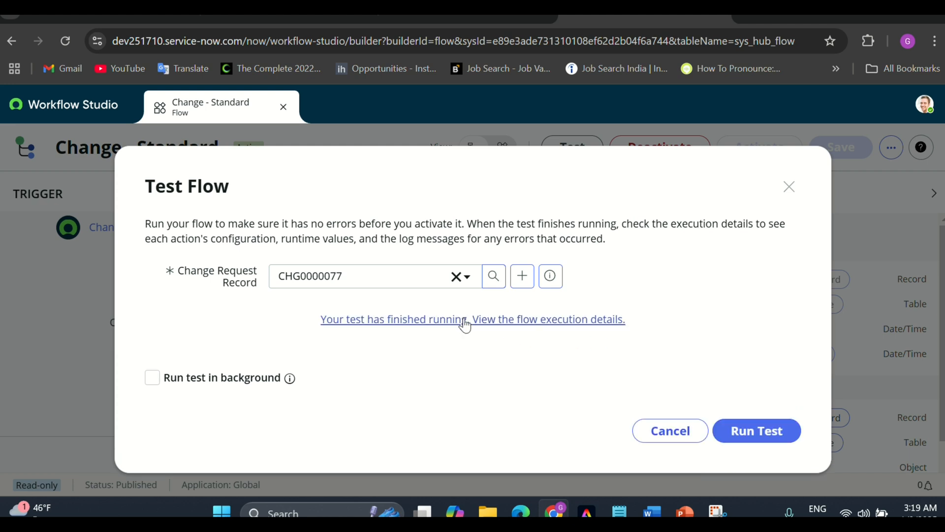
left_click(395, 325)
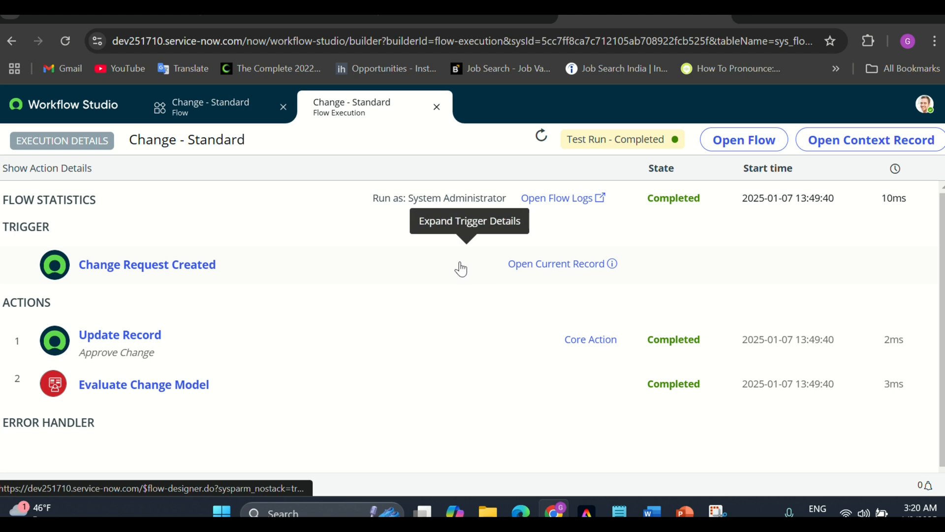
Expand the trigger output and preview change_request record CHG0000077, then close the preview
left_click(426, 270)
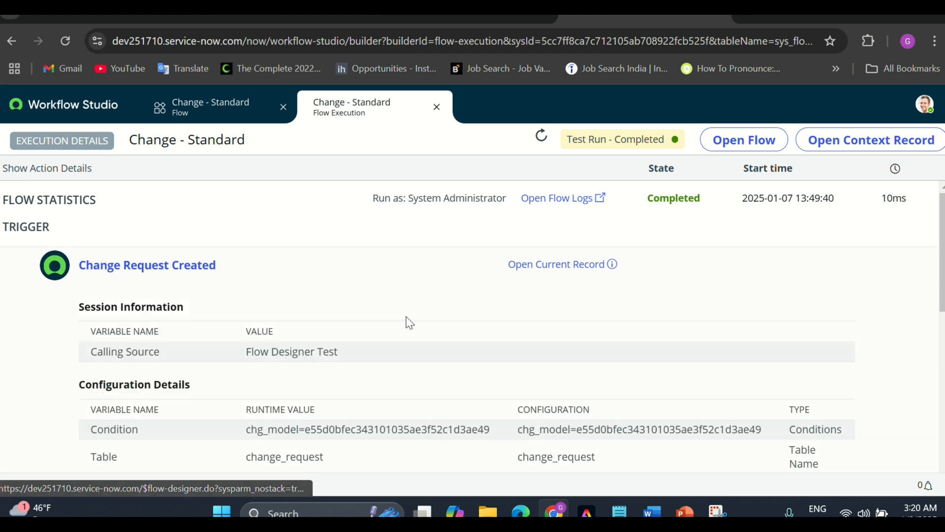
scroll(407, 320, "down", 3)
scroll(384, 314, "down", 1)
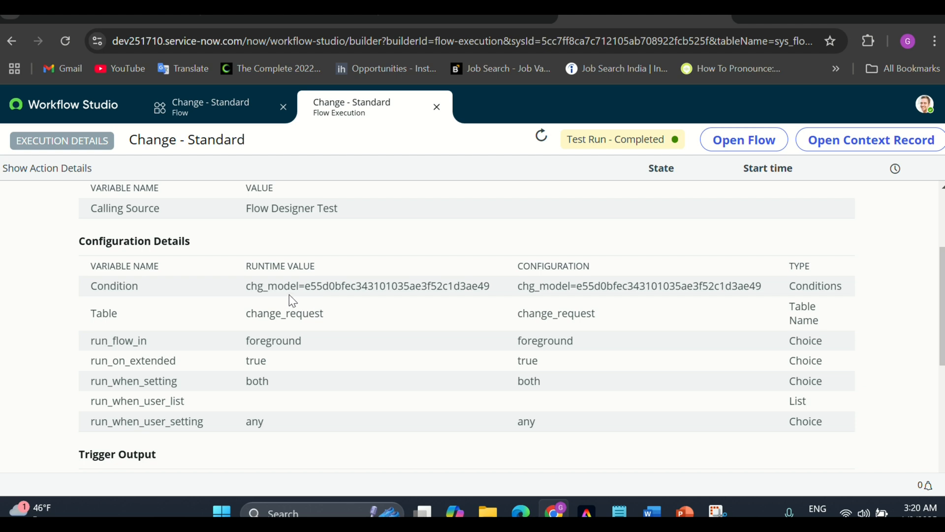
scroll(283, 365, "down", 1)
scroll(282, 363, "down", 3)
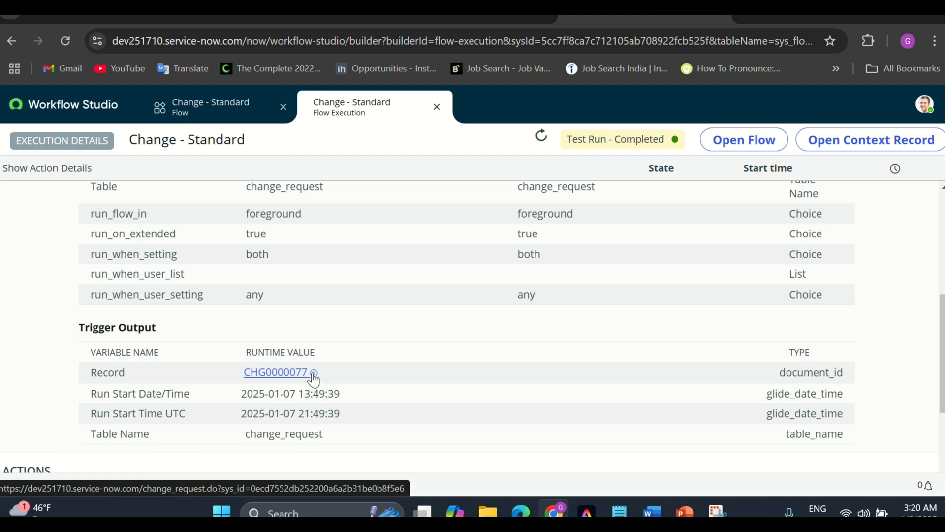
left_click(314, 373)
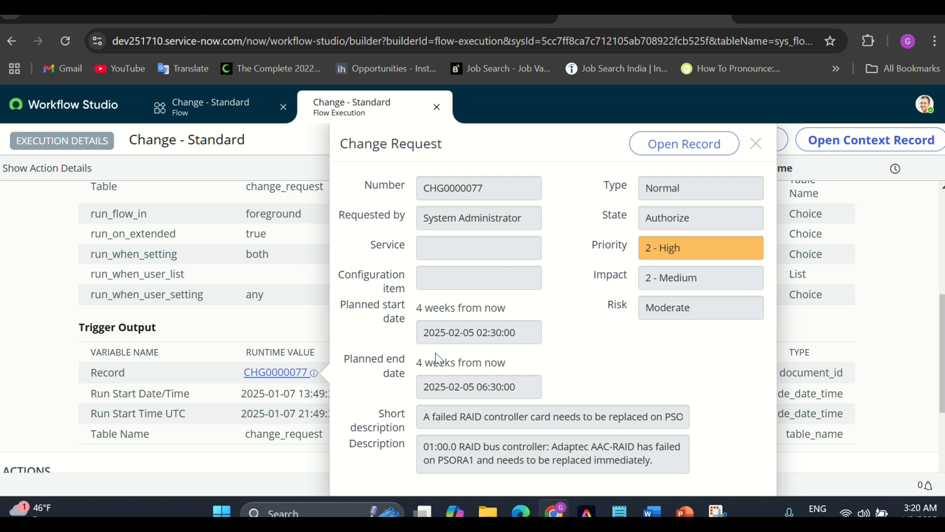
left_click(755, 145)
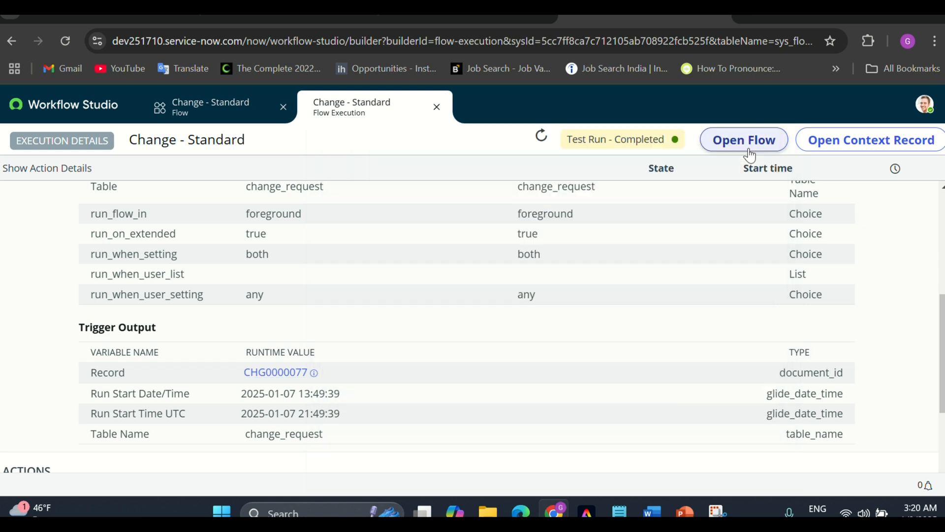
Back in the Change - Standard editor, review its properties, then list its two completed executions
left_click(211, 120)
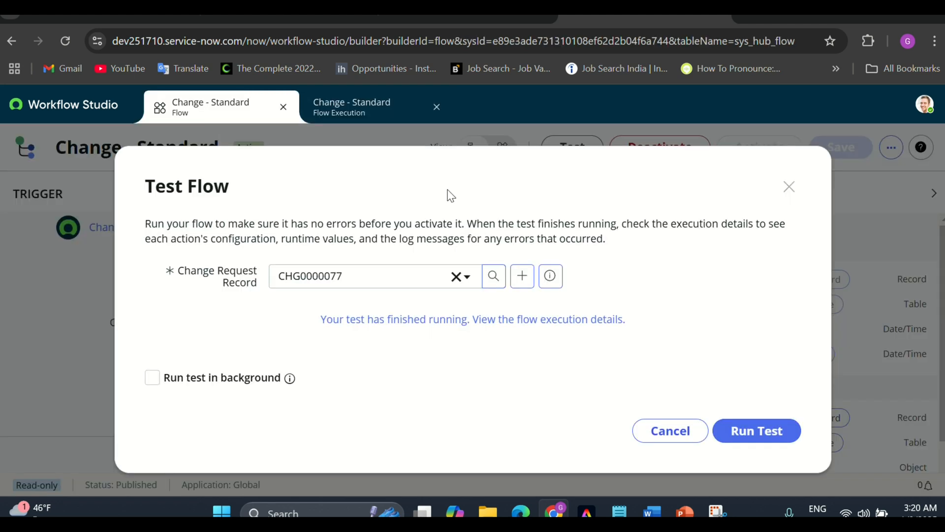
left_click(789, 190)
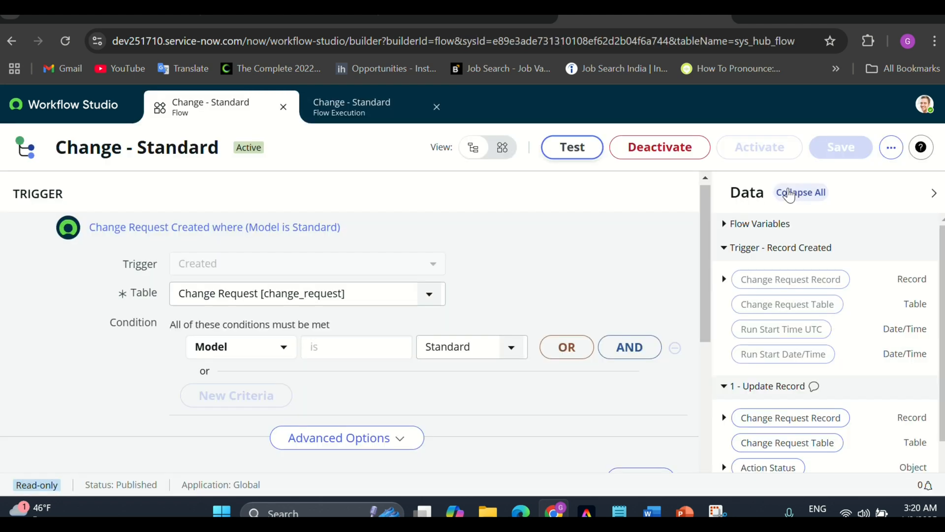
left_click(890, 158)
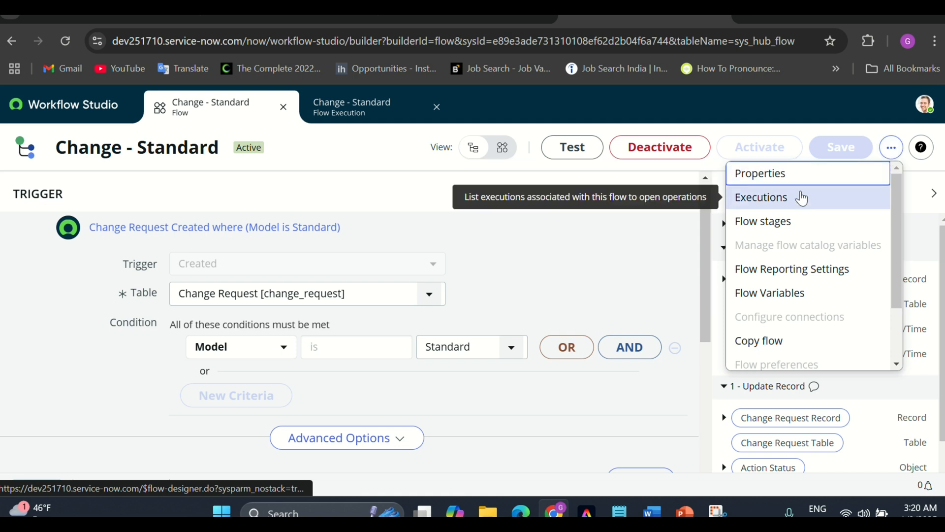
left_click(789, 177)
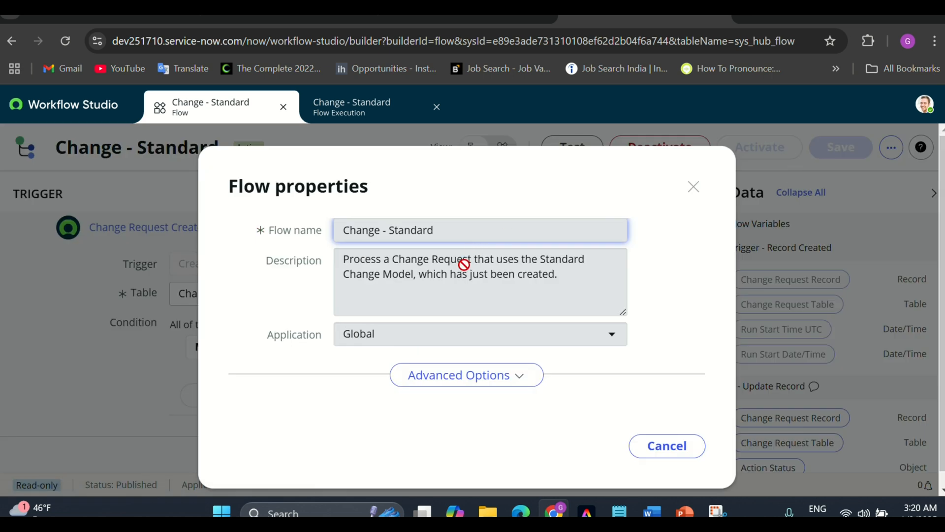
left_click(655, 447)
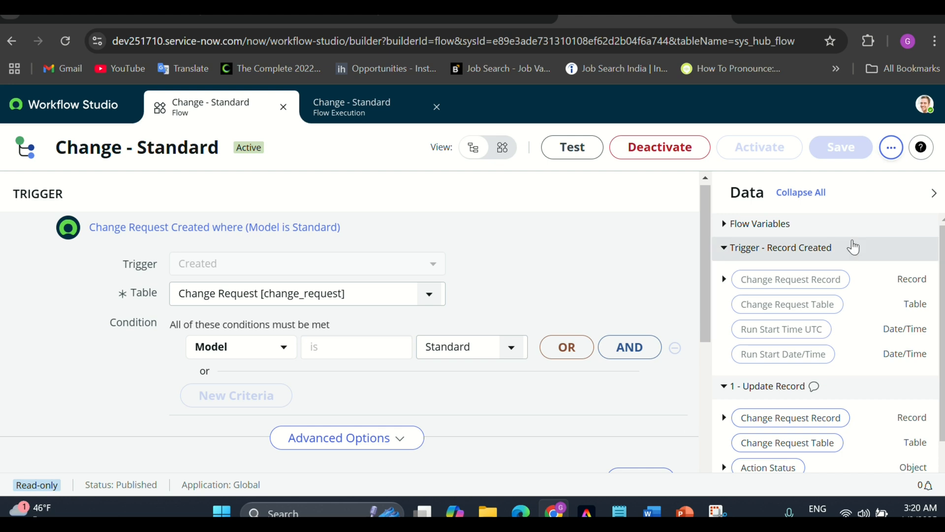
left_click(892, 149)
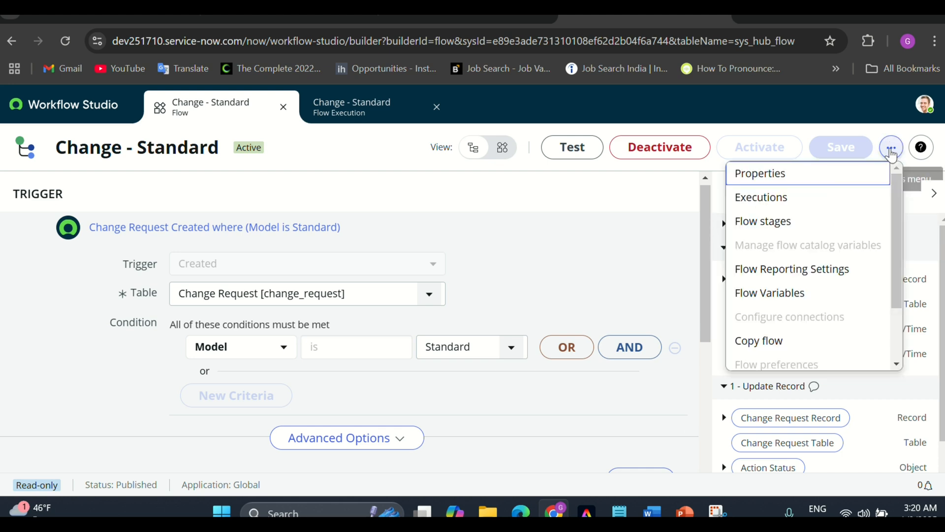
left_click(790, 198)
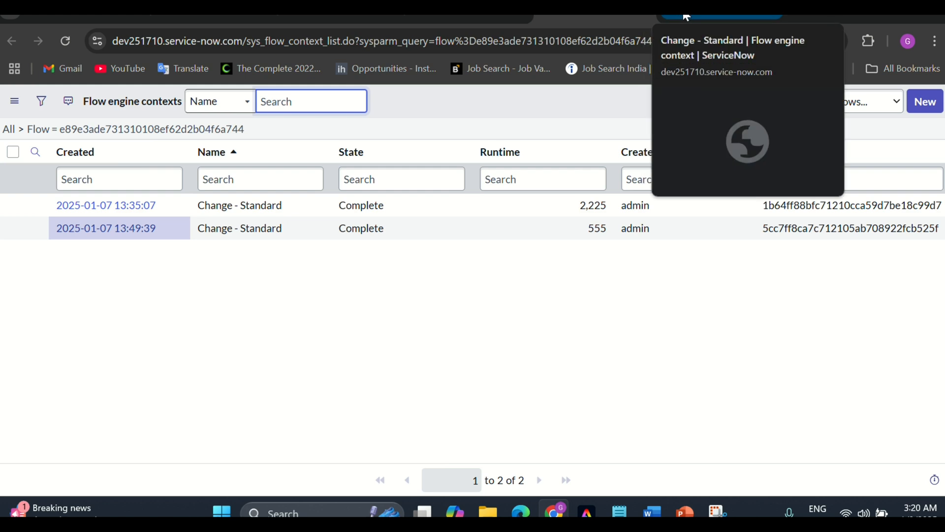
Open the 13:49:39 execution in Operations View, then close the executions list
left_click(646, 19)
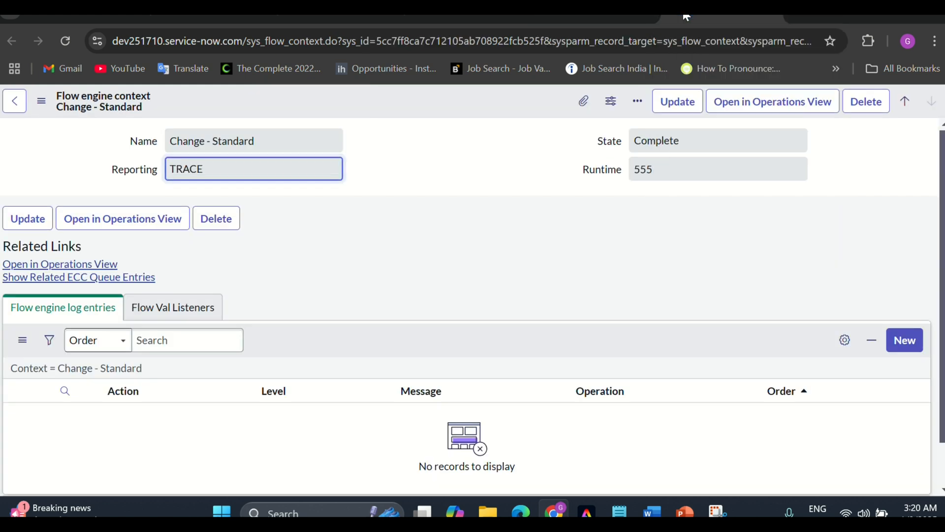
left_click(110, 265)
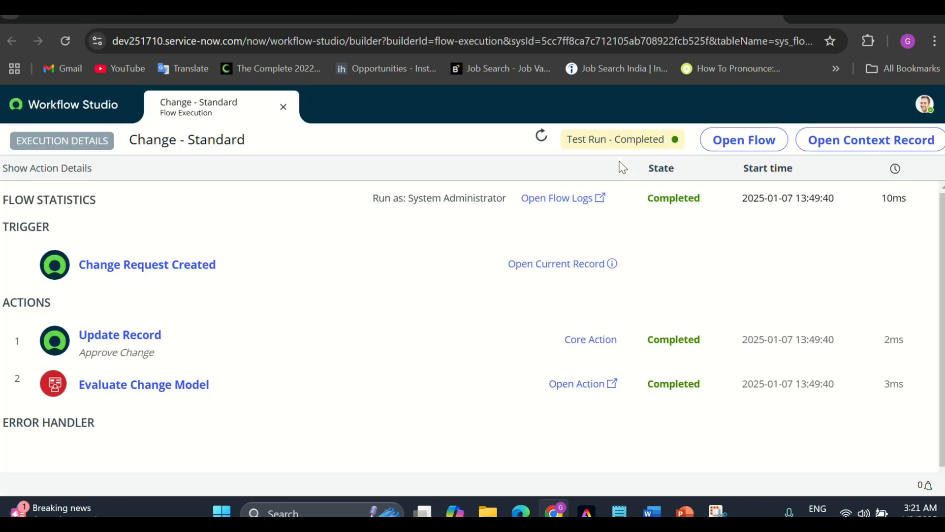
left_click(665, 18)
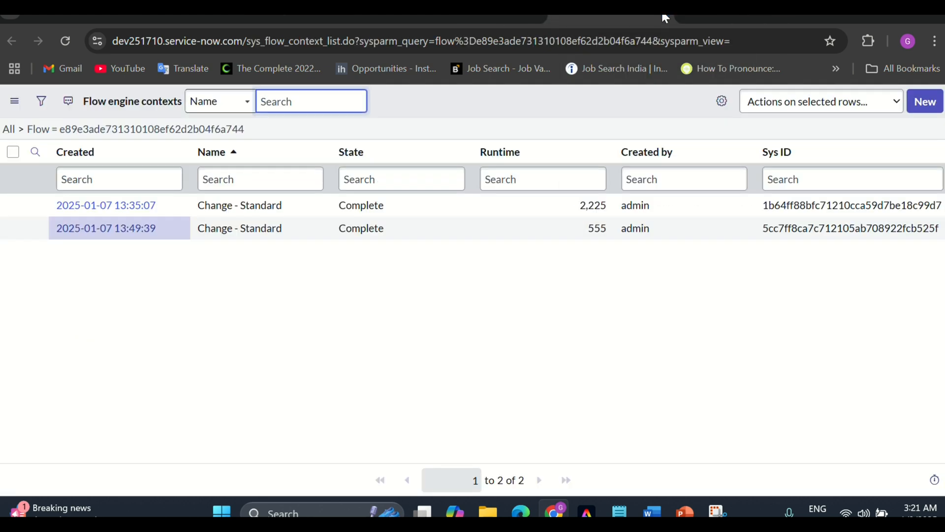
left_click(663, 10)
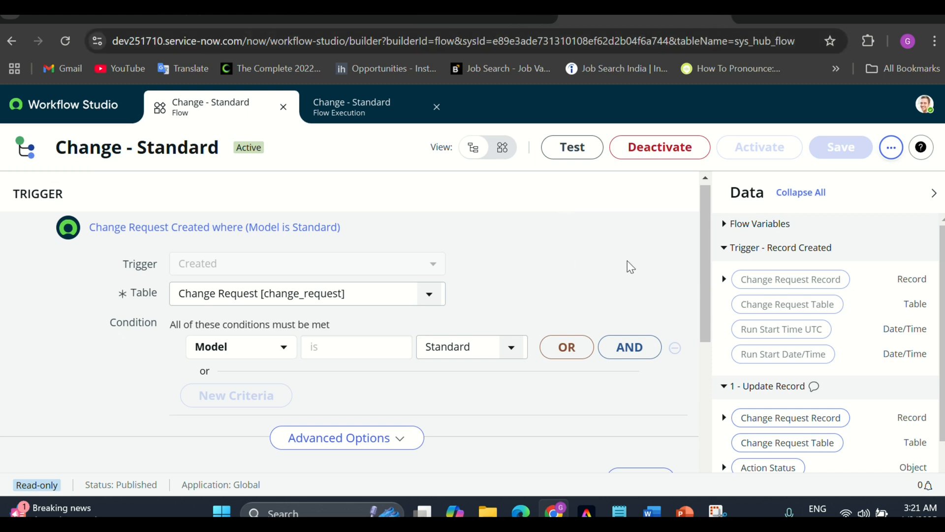
left_click(892, 150)
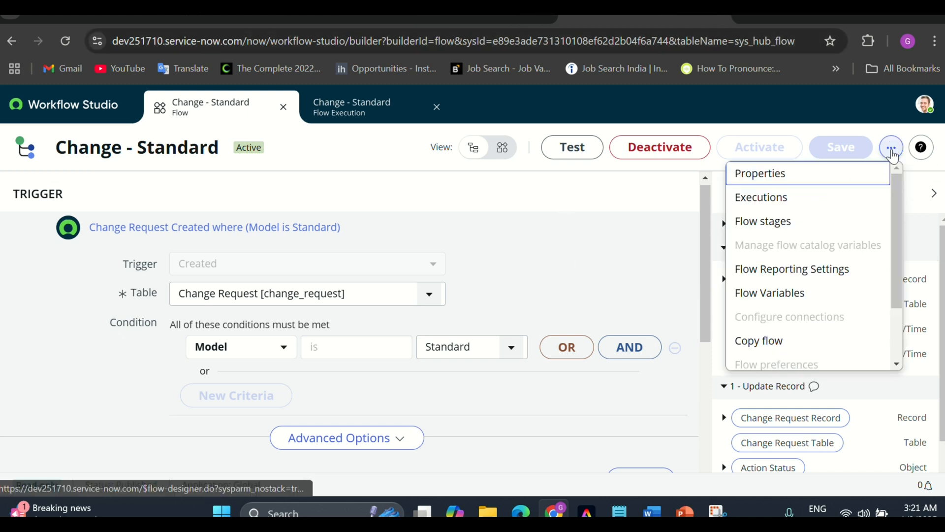
left_click(793, 278)
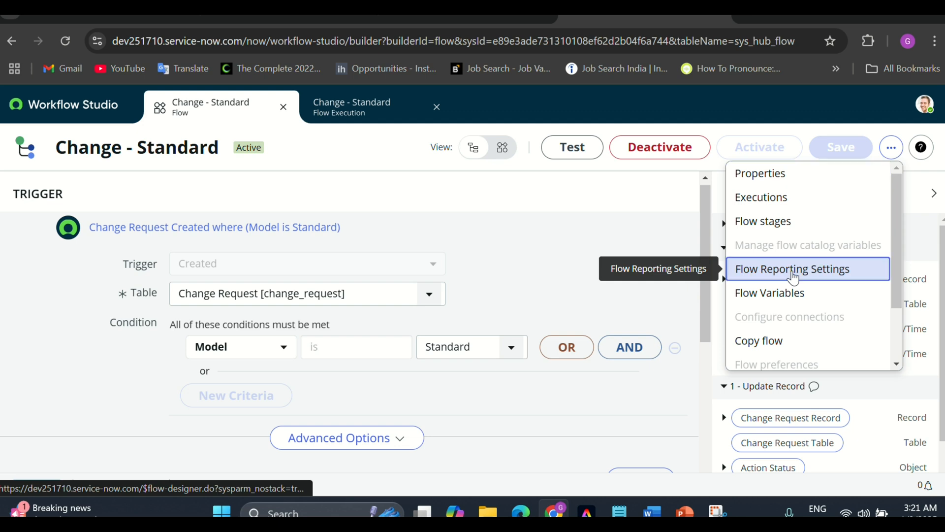
left_click(793, 277)
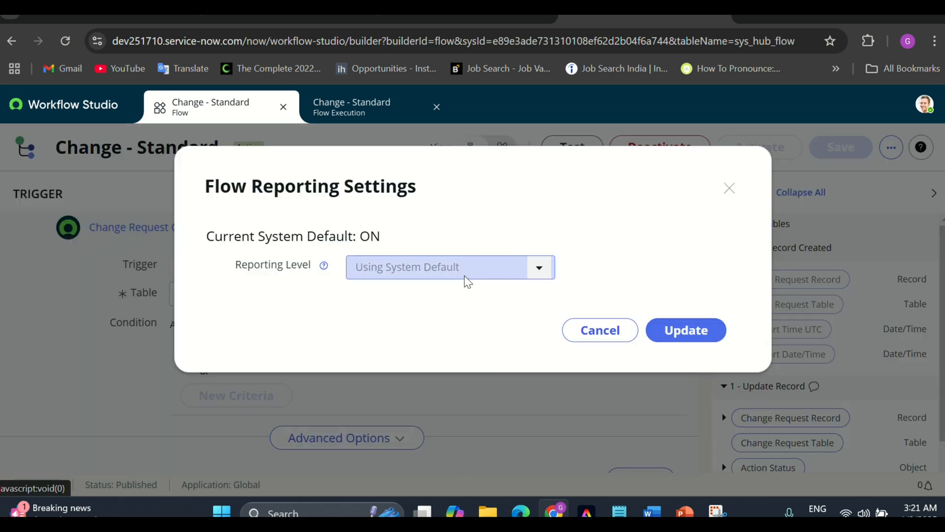
left_click(668, 335)
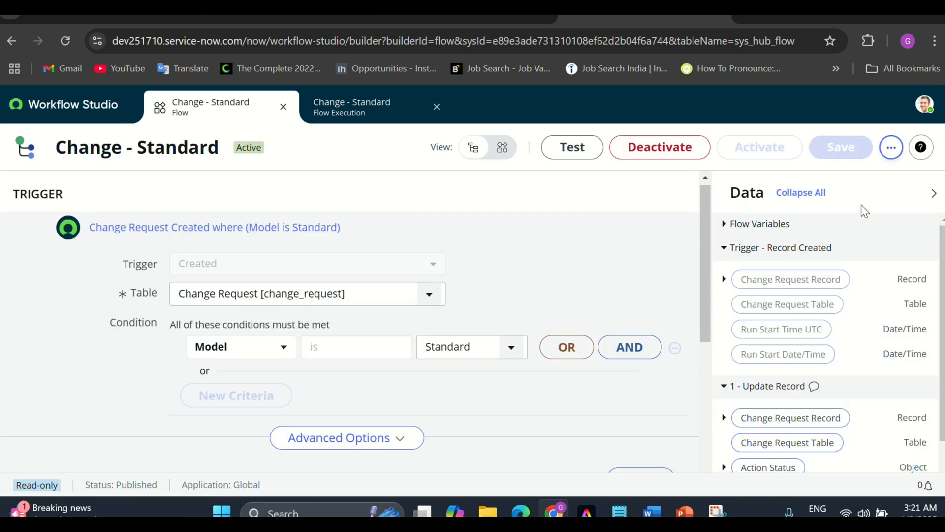
left_click(891, 147)
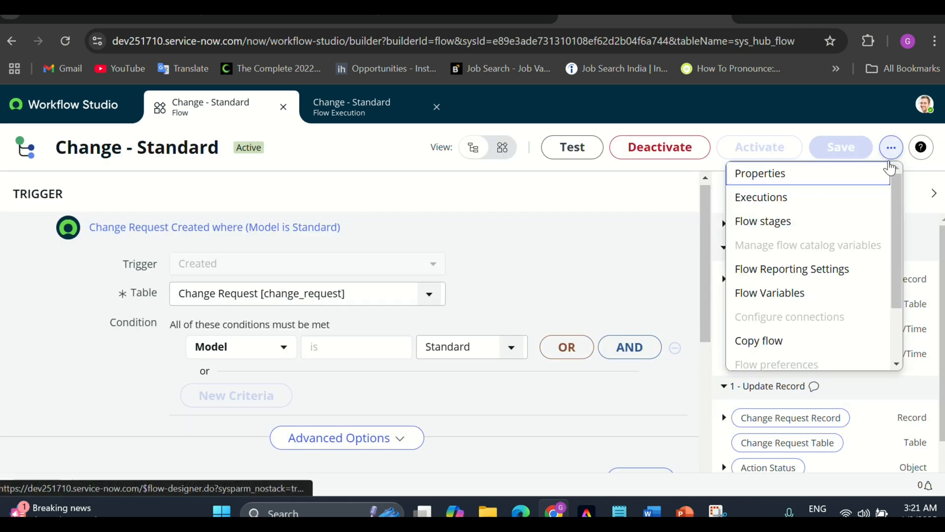
left_click(825, 271)
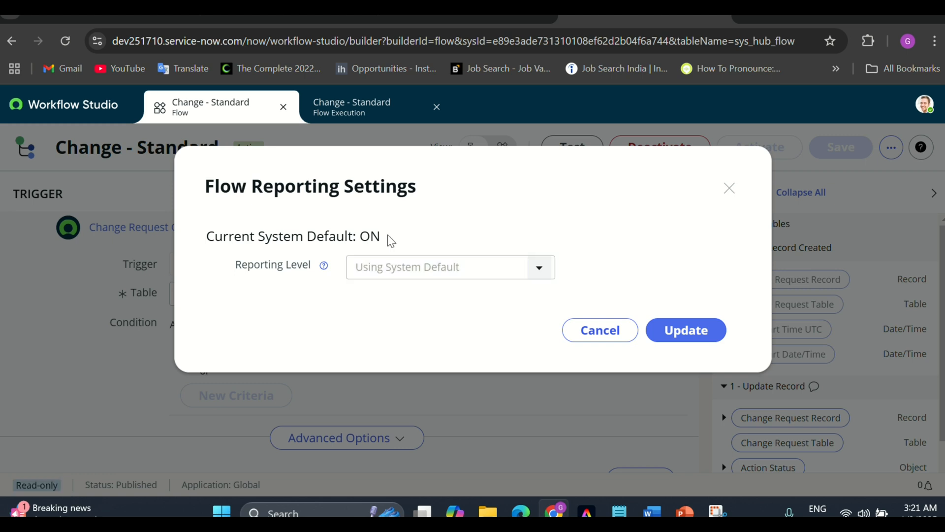
left_click_drag(391, 241, 359, 237)
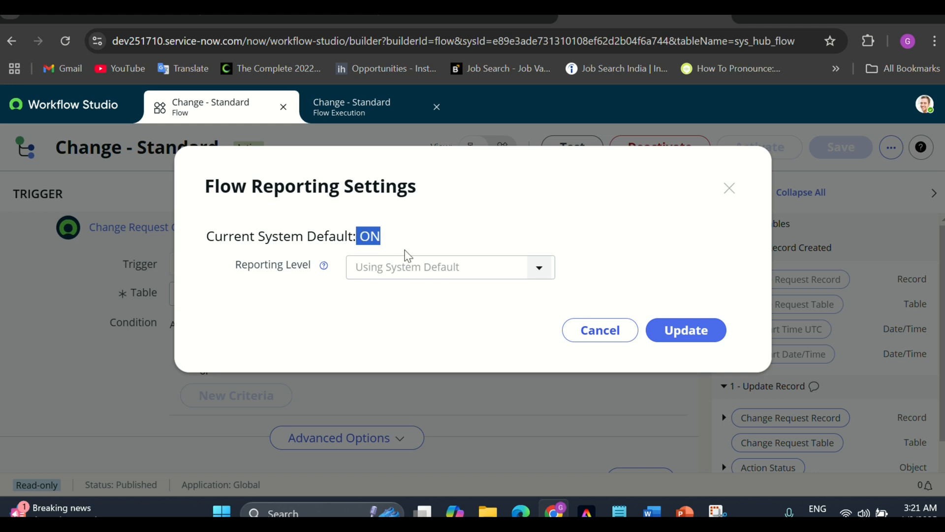
left_click(675, 327)
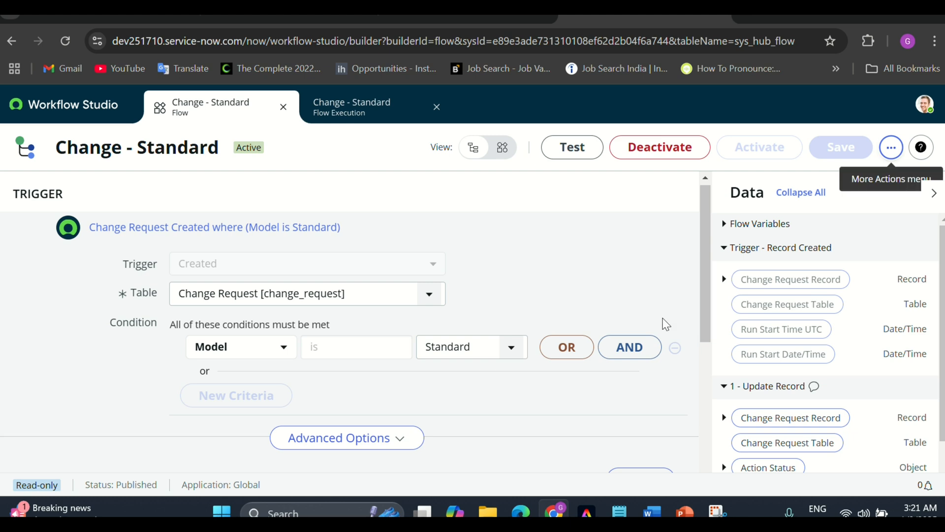
left_click(888, 146)
scroll(788, 305, "down", 3)
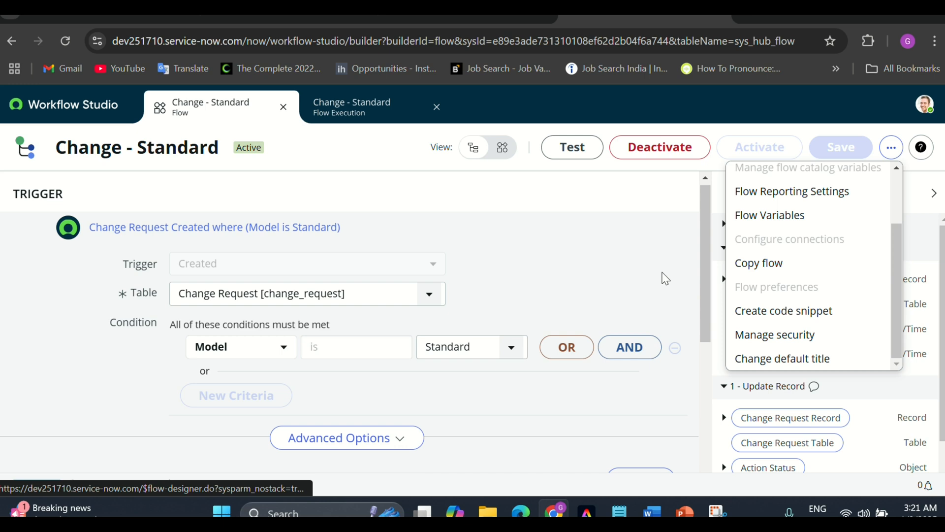
left_click(776, 271)
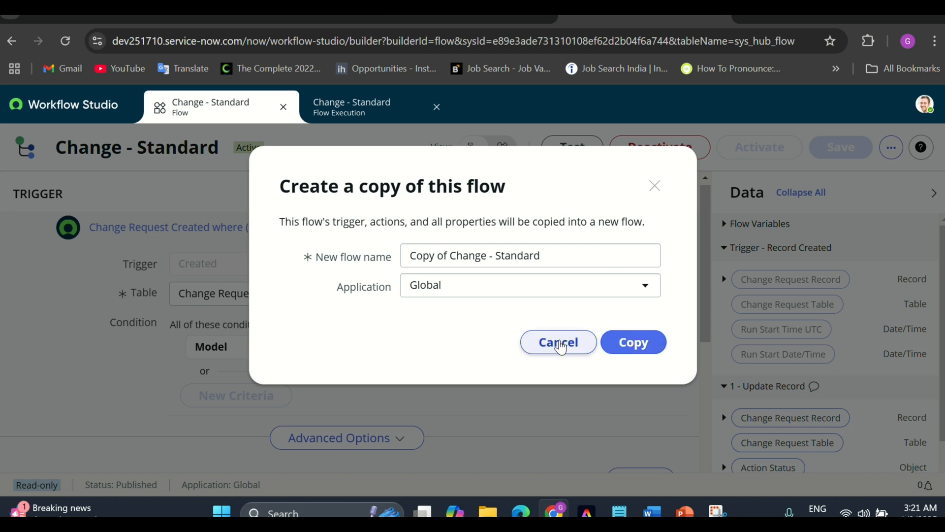
left_click(560, 343)
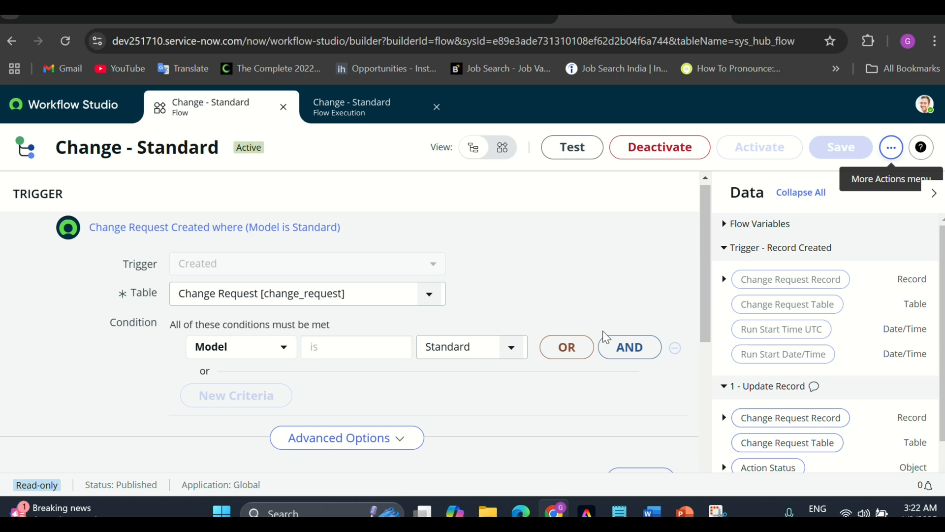
Advance the slideshow to the 'Type of Flow Trigger' slide, then exit and return to the browser
mouse_move(686, 513)
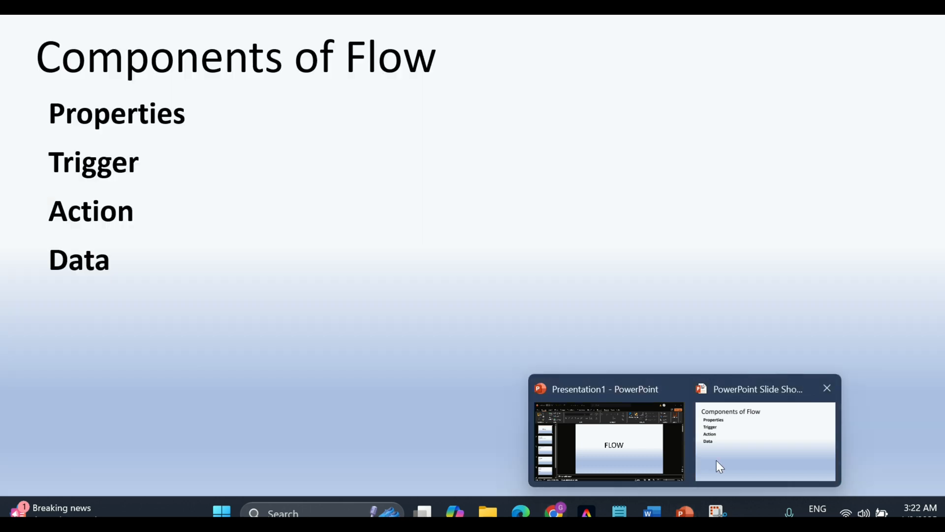
left_click(717, 460)
key("Right")
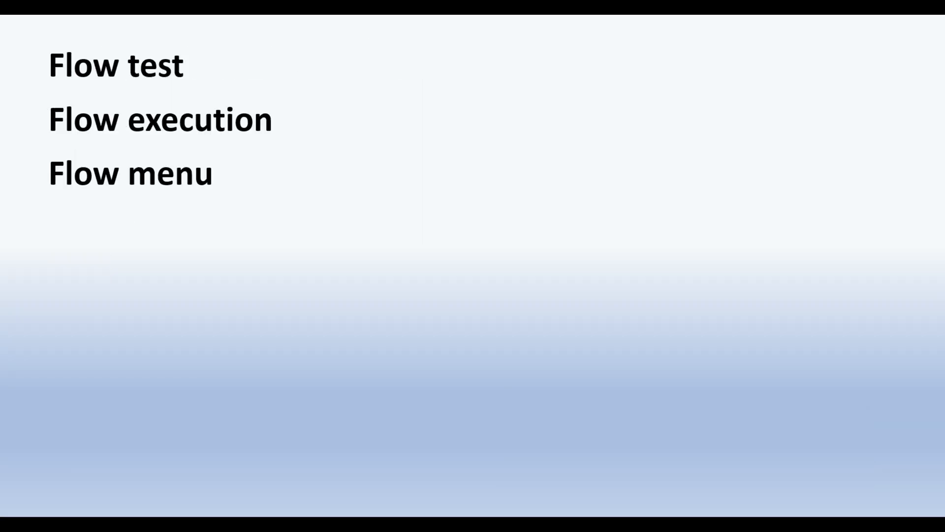
key("Right")
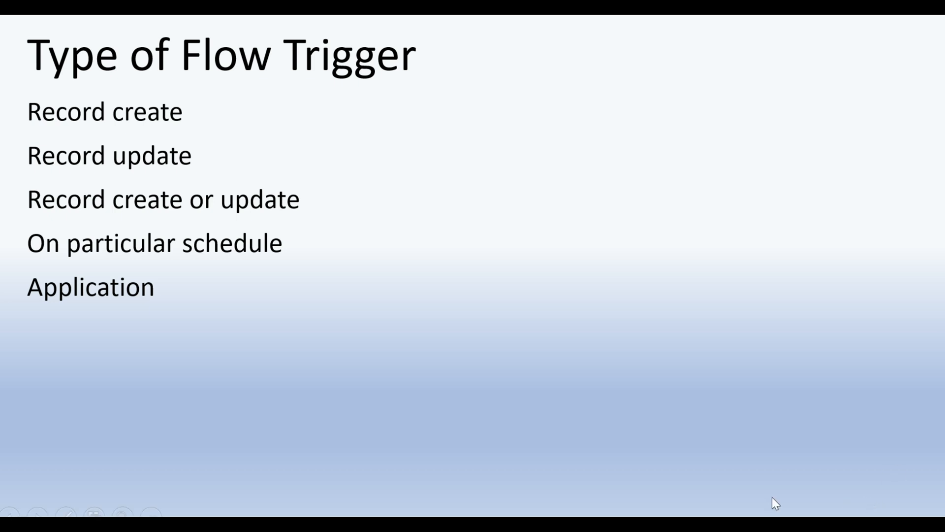
key("Escape")
key("alt+Tab")
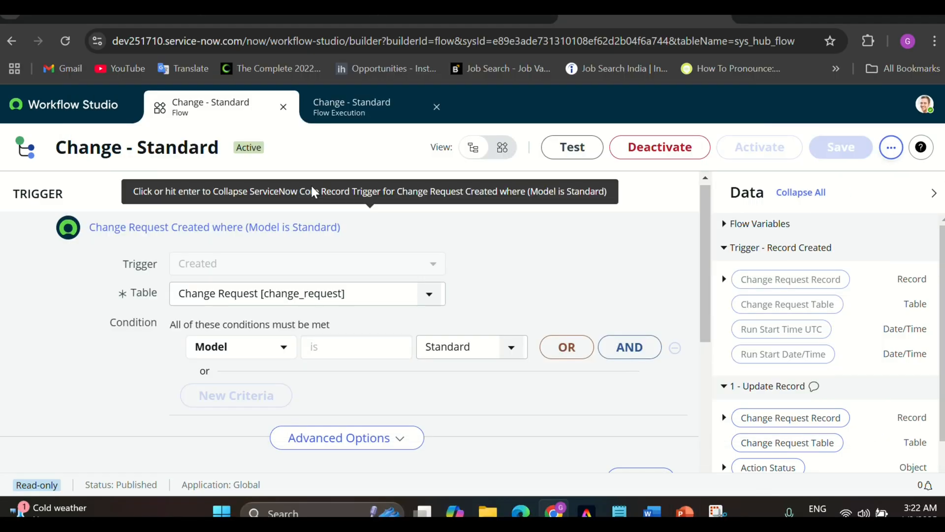
Close both the Change - Standard Flow tab and its Flow Execution tab
left_click(283, 107)
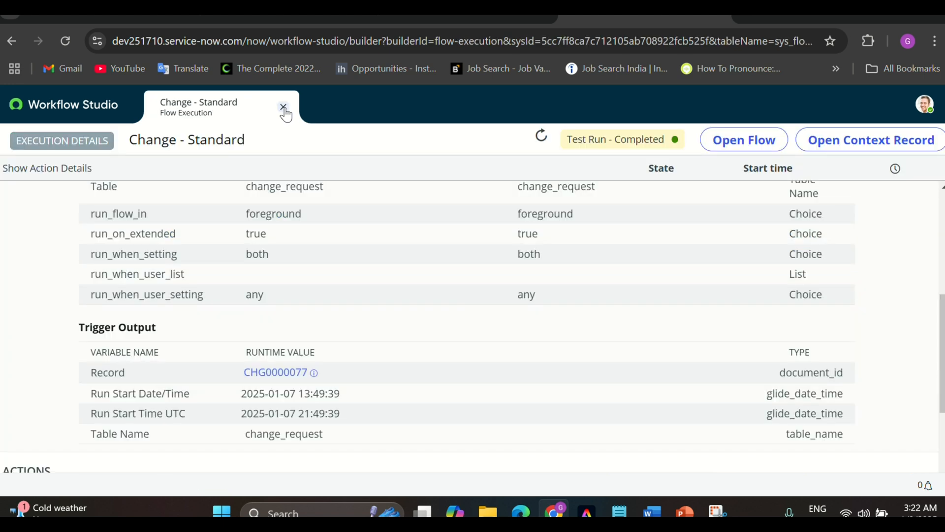
left_click(283, 107)
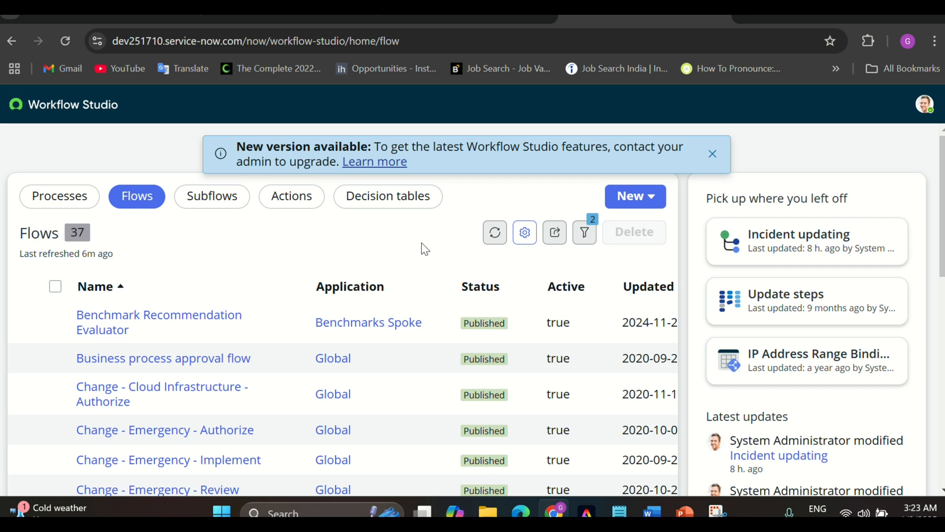
Create a new flow named 'create problem Task', keeping the Global application
left_click(635, 196)
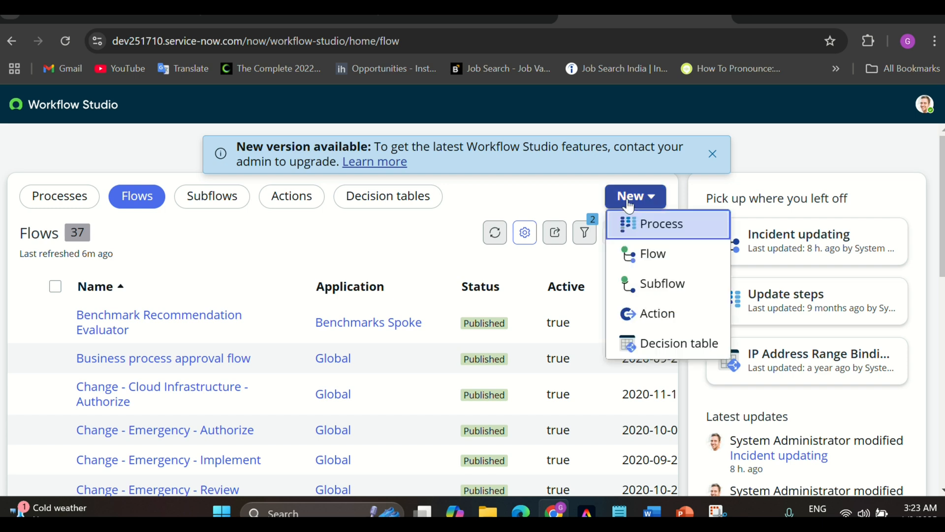
left_click(651, 255)
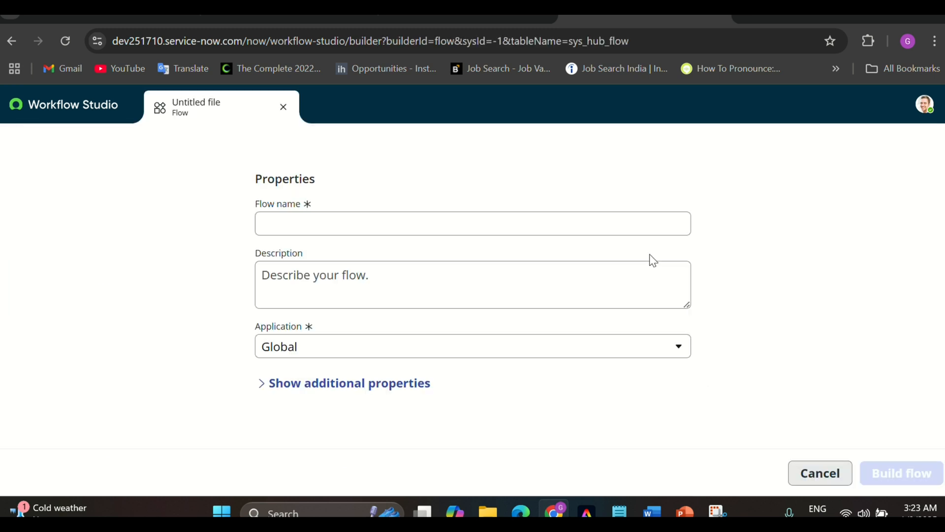
left_click(579, 226)
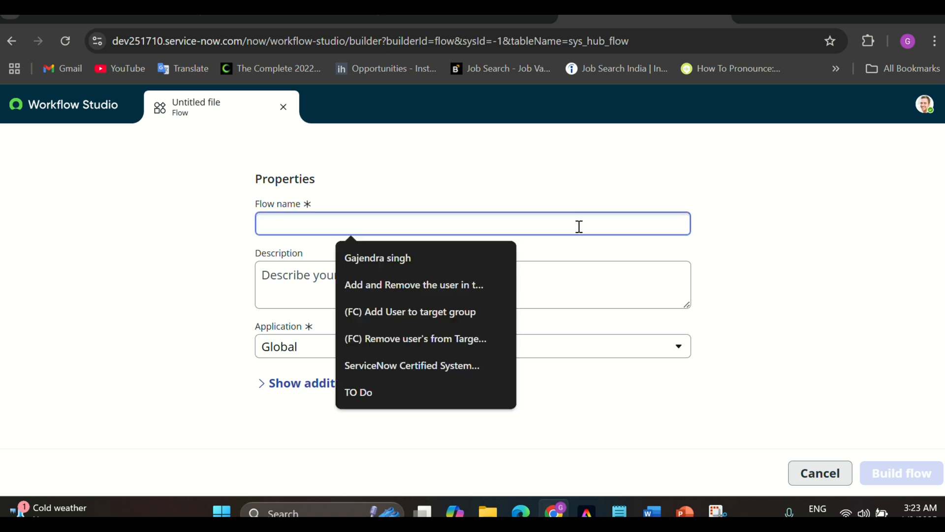
type("p")
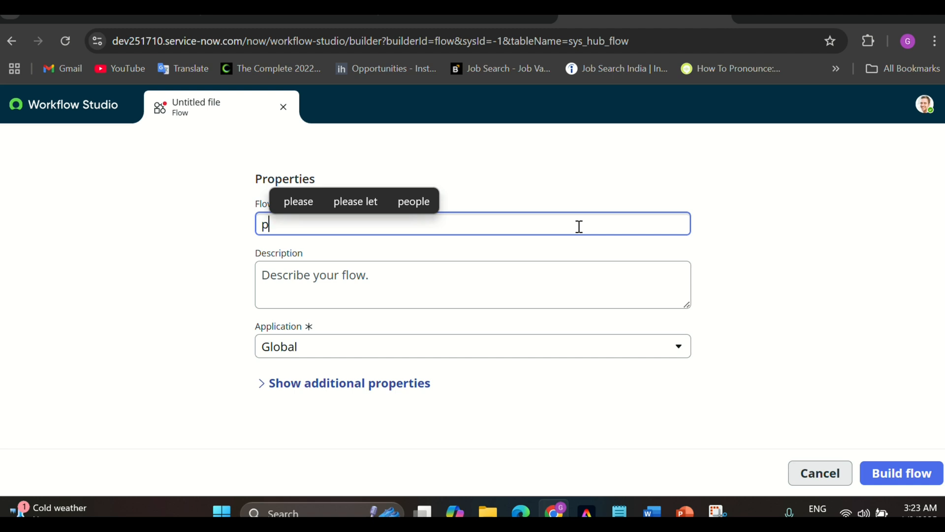
key("BackSpace")
type("cre")
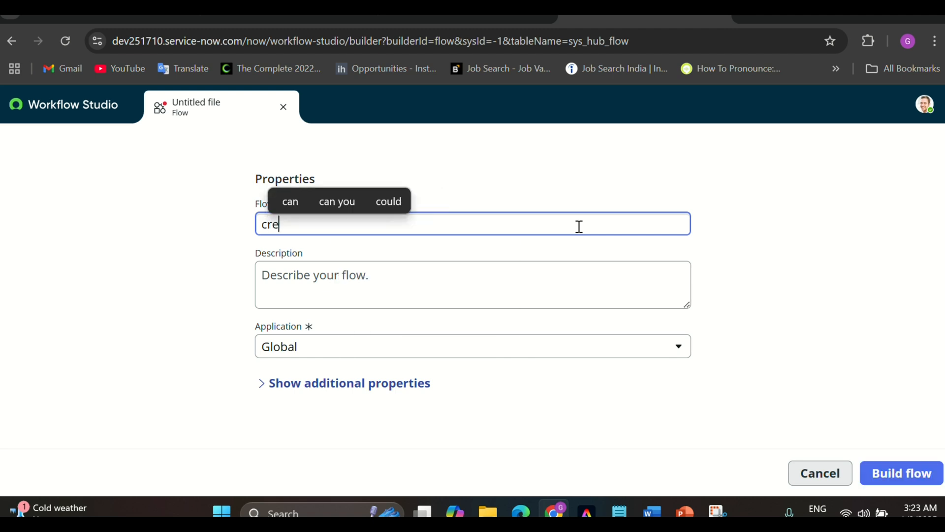
type("ate prob")
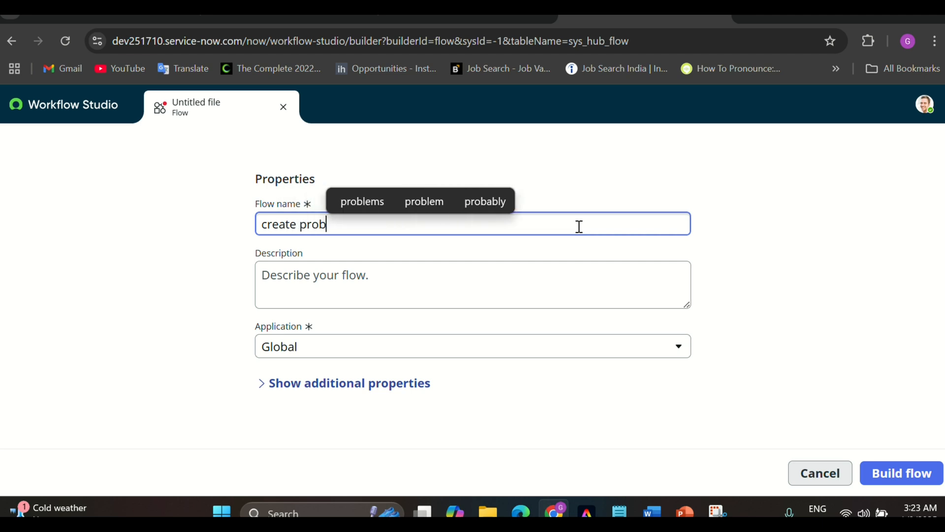
type("lem task")
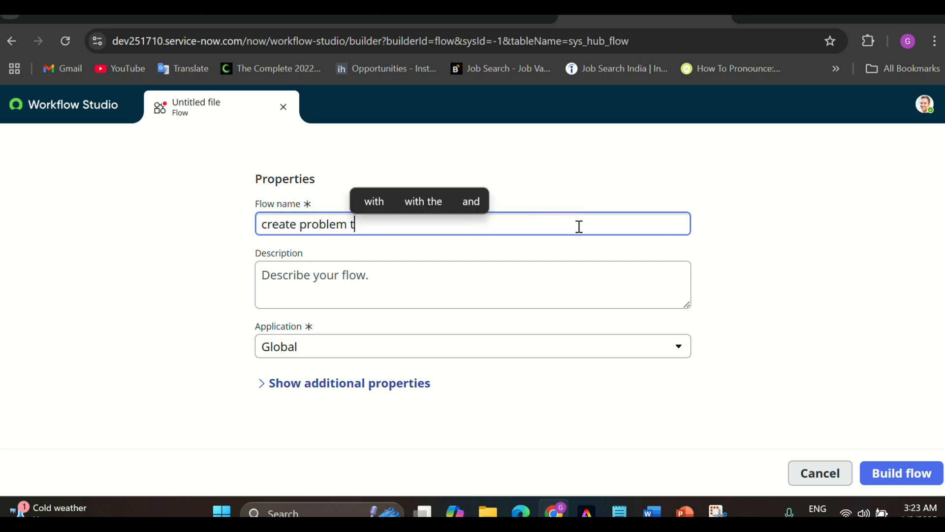
key("Left")
key("Left")
key("Left")
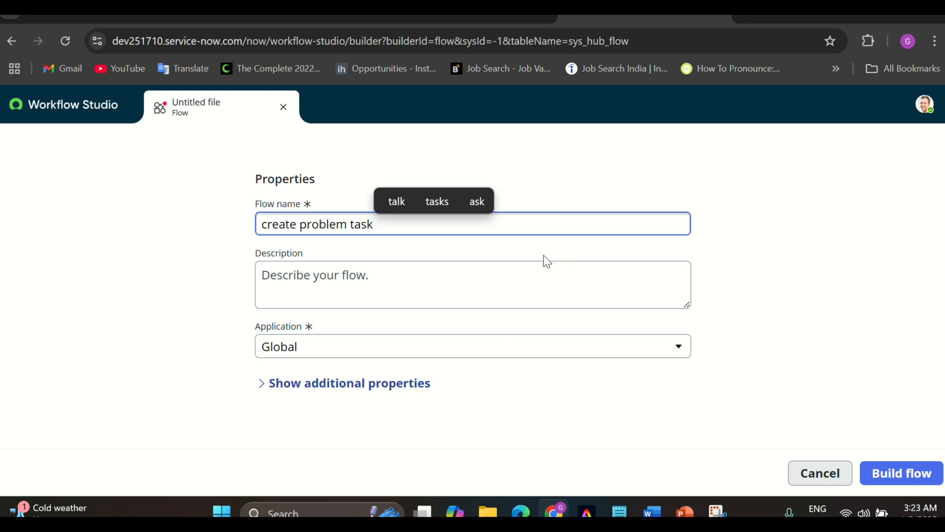
key("BackSpace")
key("Caps_Lock")
type("T")
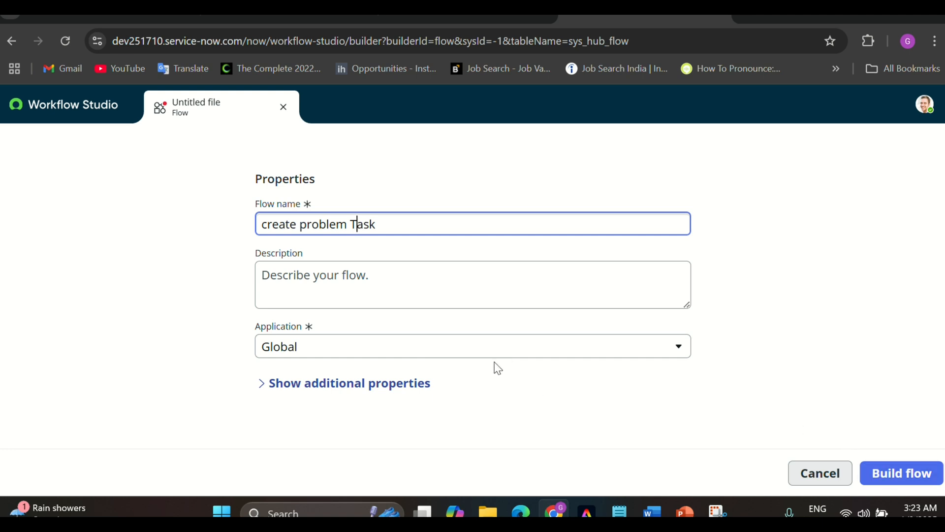
Build the 'create problem Task' flow and note its Inactive draft status
left_click(914, 474)
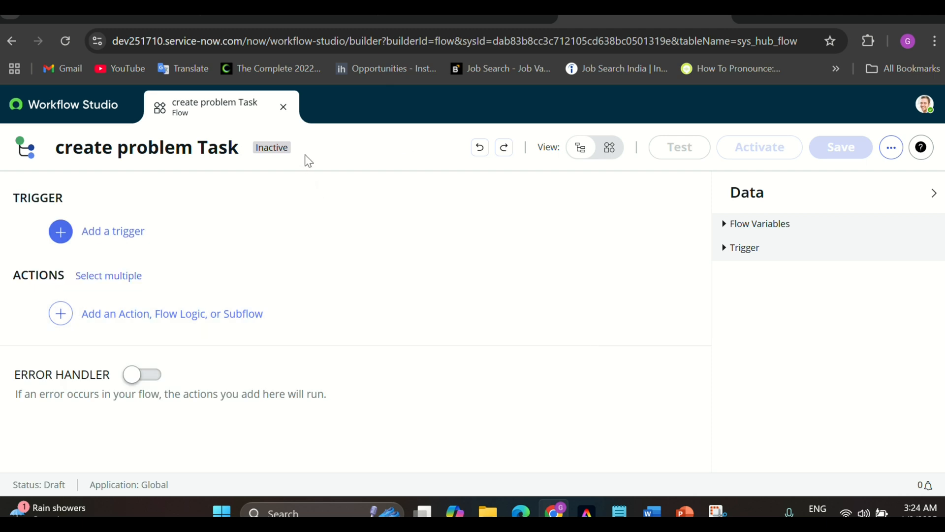
left_click_drag(286, 154, 254, 161)
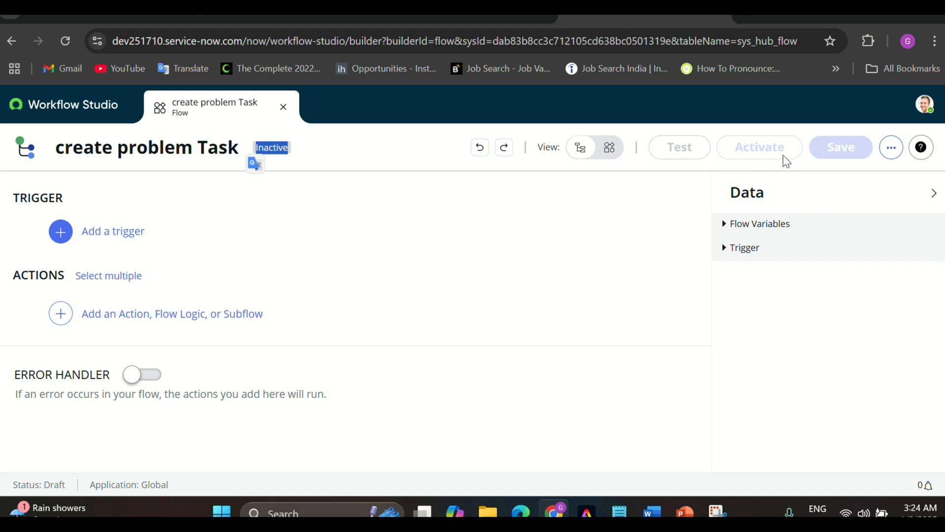
left_click(381, 207)
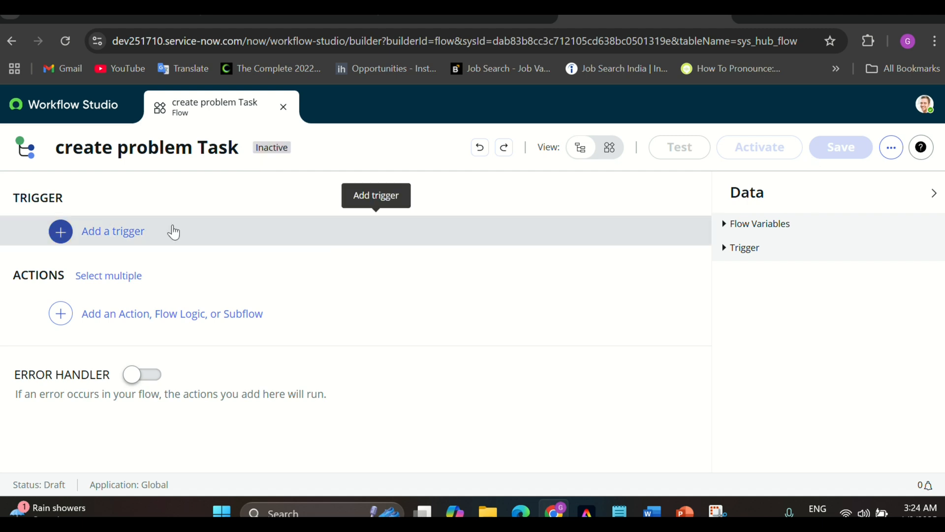
Review the trigger list and choose the Record 'Created' trigger for the flow
left_click(128, 235)
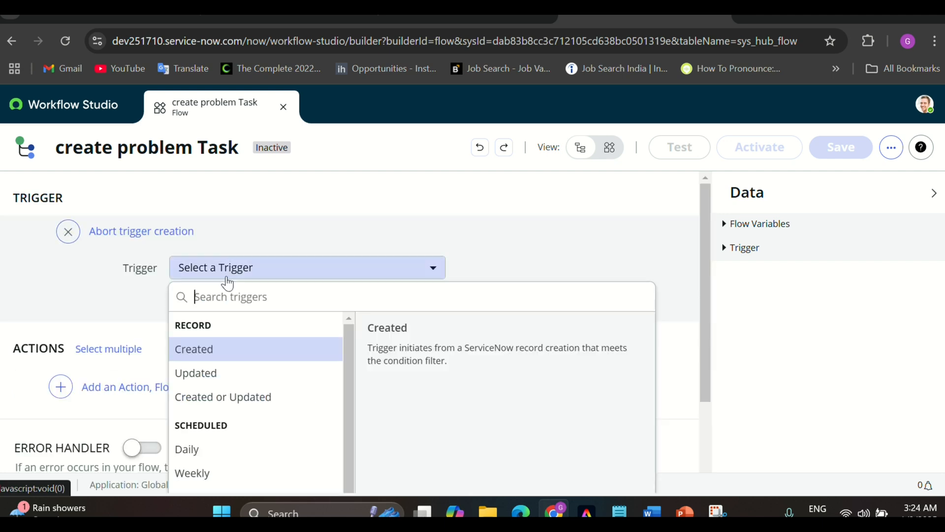
scroll(294, 238, "down", 1)
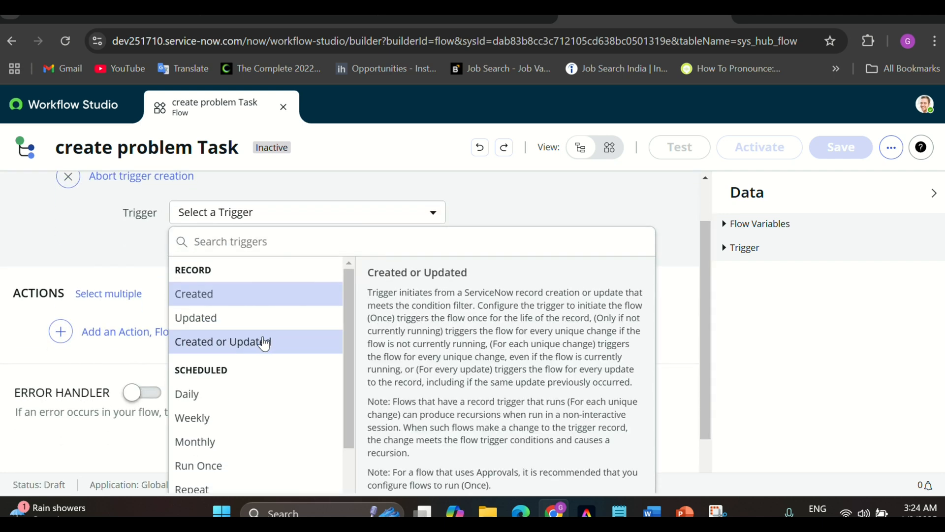
scroll(264, 340, "down", 2)
scroll(264, 343, "up", 2)
left_click_drag(347, 332, 345, 382)
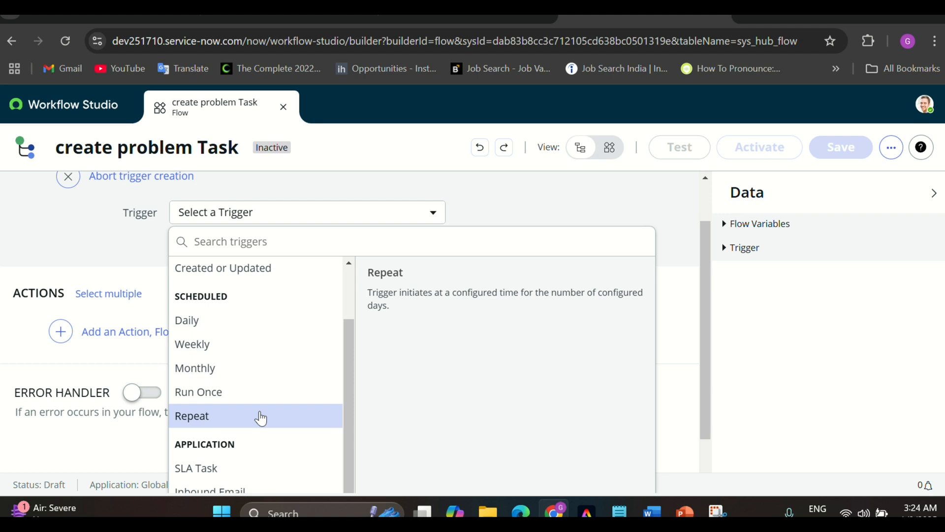
scroll(261, 418, "down", 1)
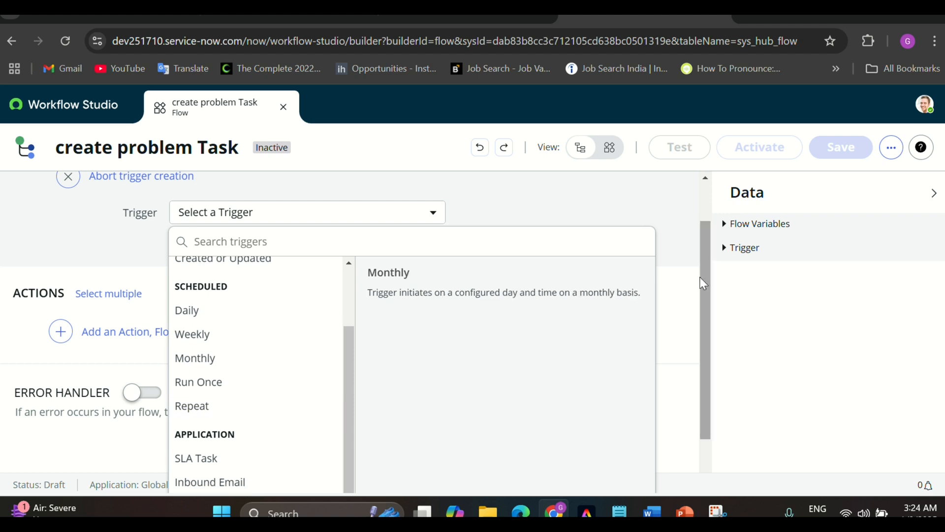
scroll(678, 281, "down", 1)
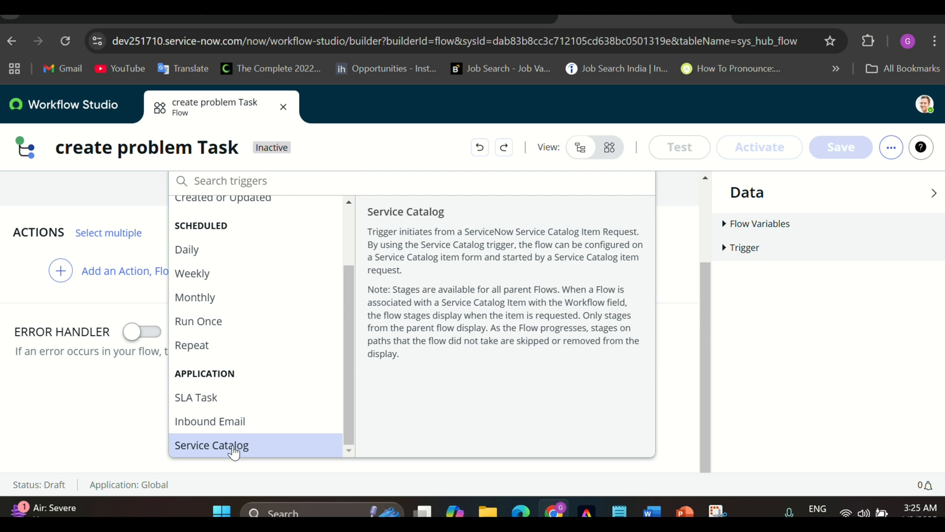
scroll(243, 370, "up", 3)
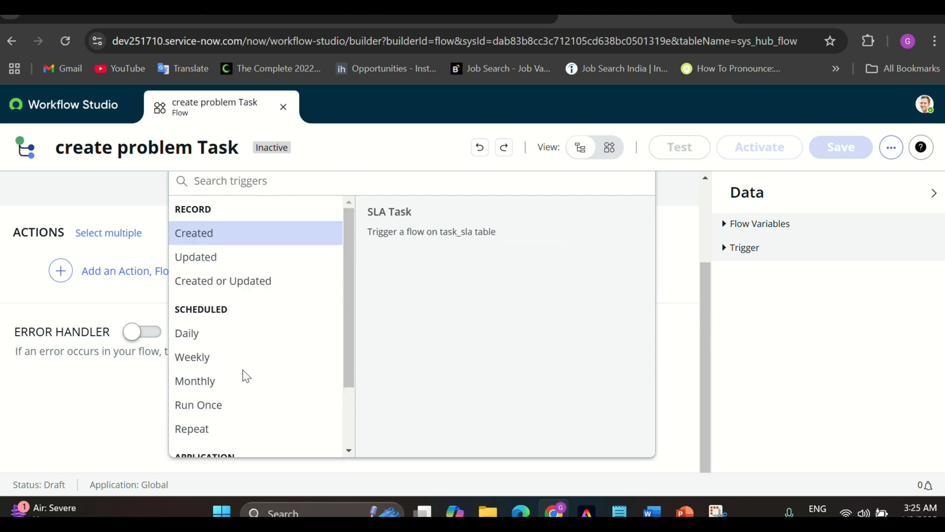
left_click(213, 239)
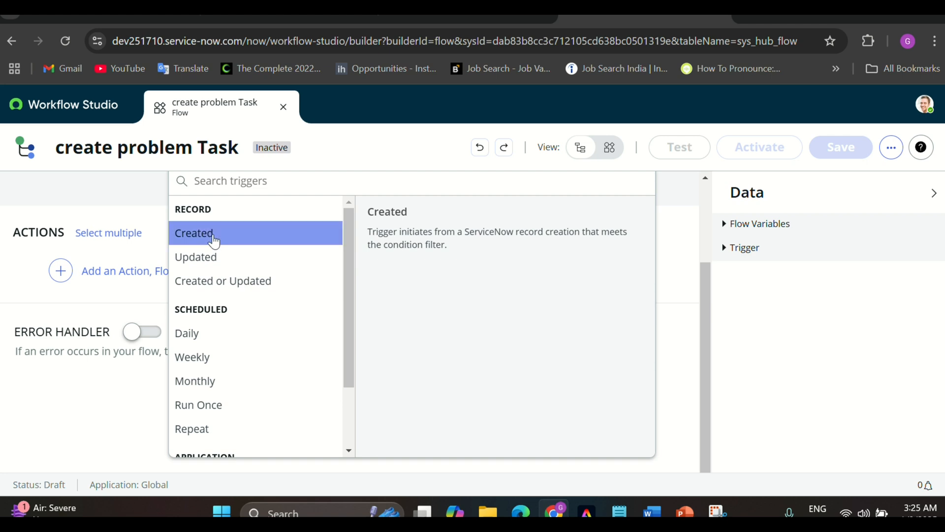
Set the Created trigger's table to Problem, finish the trigger, and save the flow draft
left_click(229, 302)
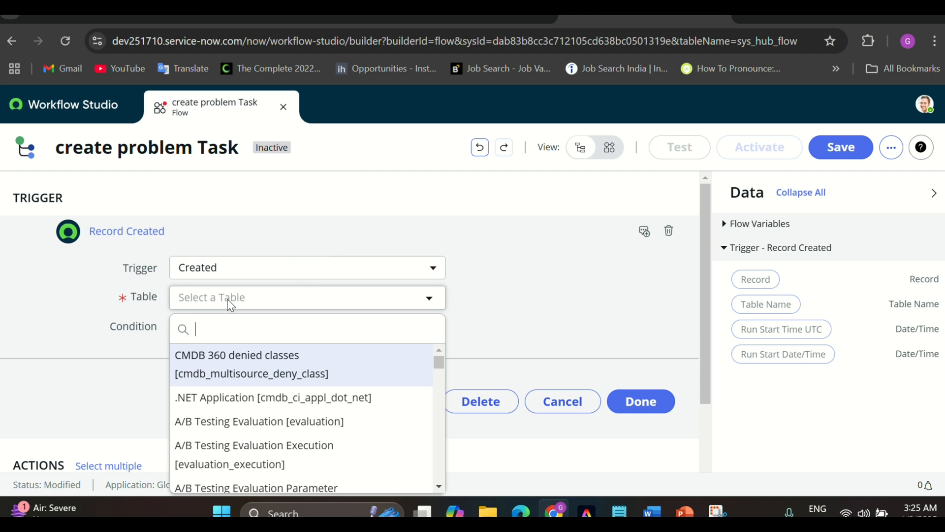
type("proble")
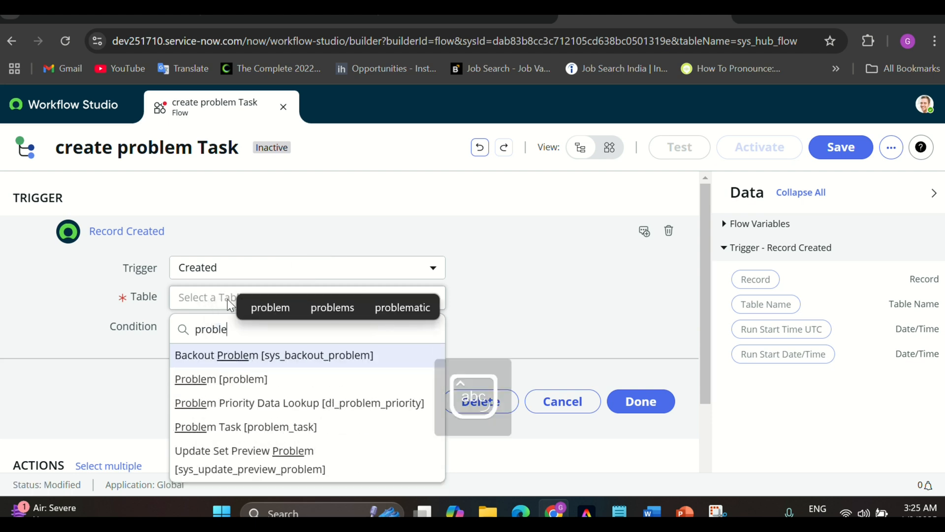
type("m")
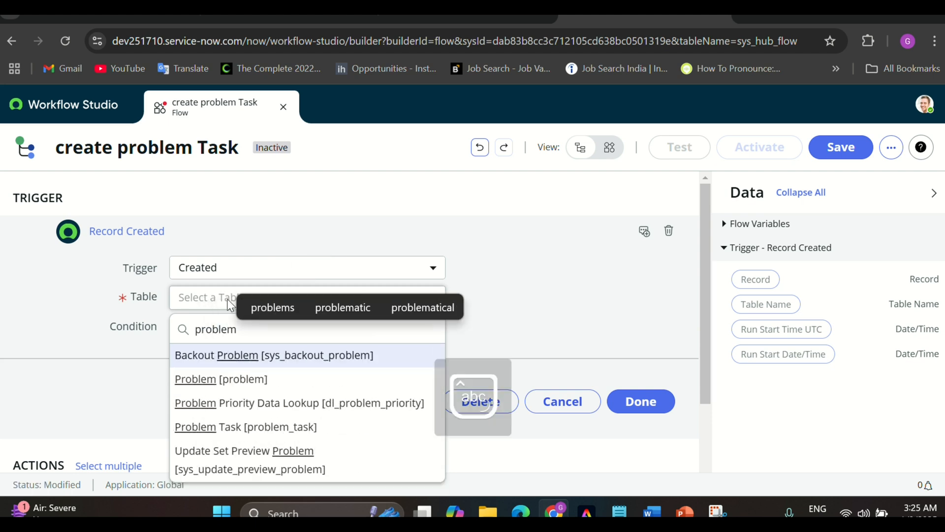
left_click(234, 387)
scroll(201, 357, "down", 1)
scroll(200, 357, "up", 1)
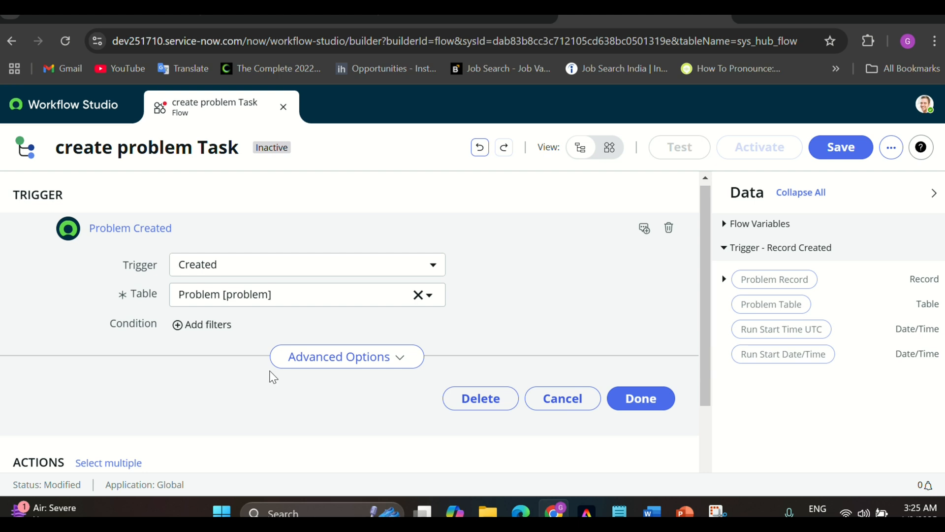
left_click(627, 402)
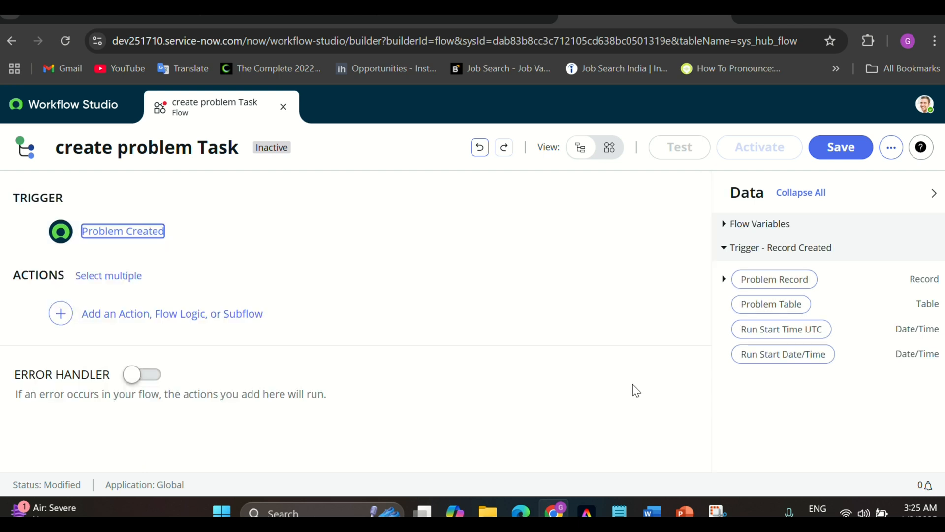
left_click(830, 156)
left_click(832, 157)
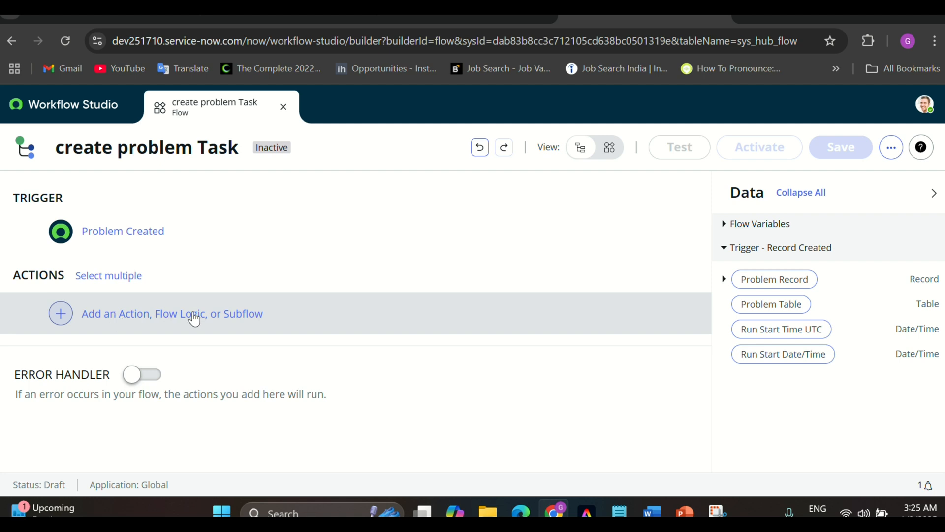
Start adding a first step and browse the available Flow Logic options
left_click(127, 320)
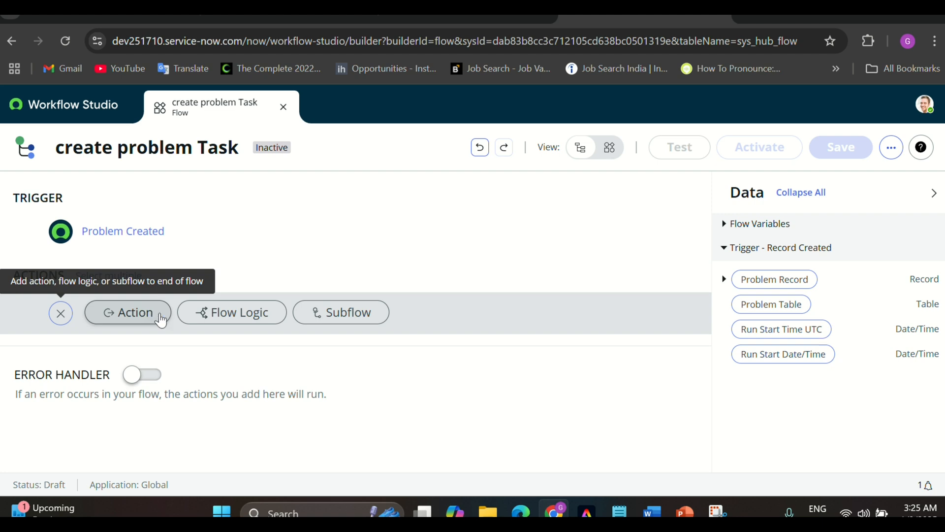
left_click(217, 321)
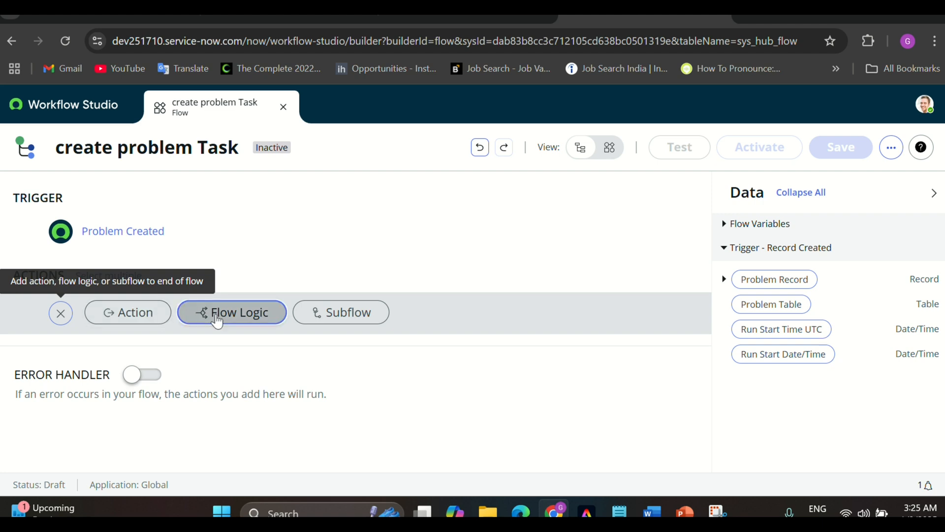
scroll(417, 353, "down", 1)
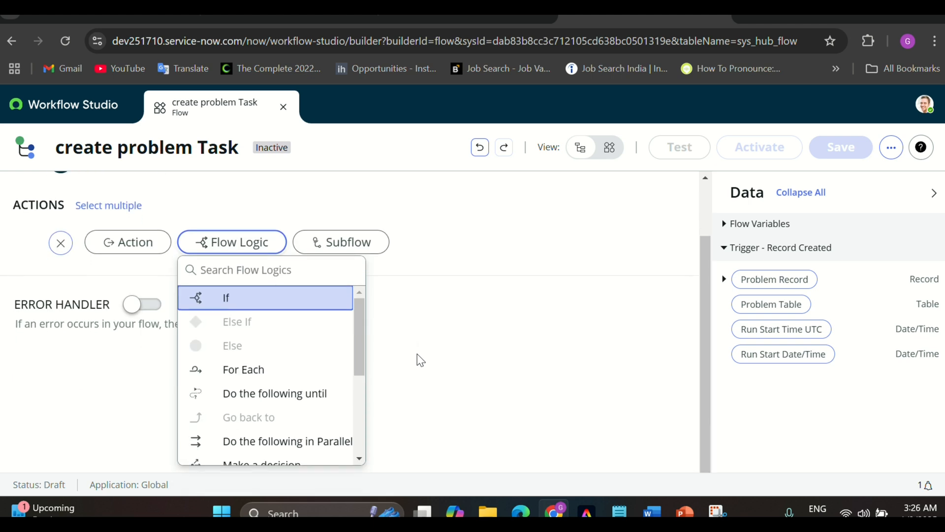
scroll(301, 374, "down", 3)
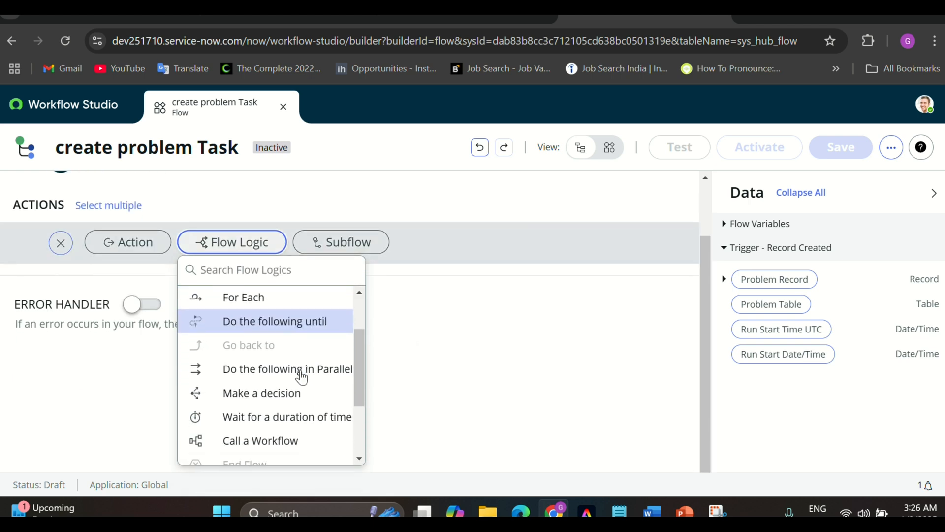
scroll(281, 413, "down", 2)
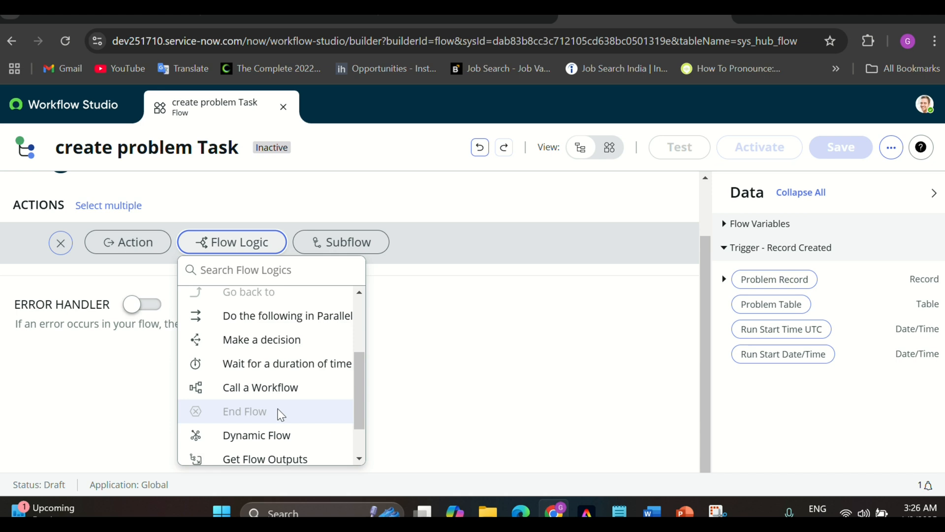
scroll(280, 414, "up", 4)
scroll(276, 370, "up", 1)
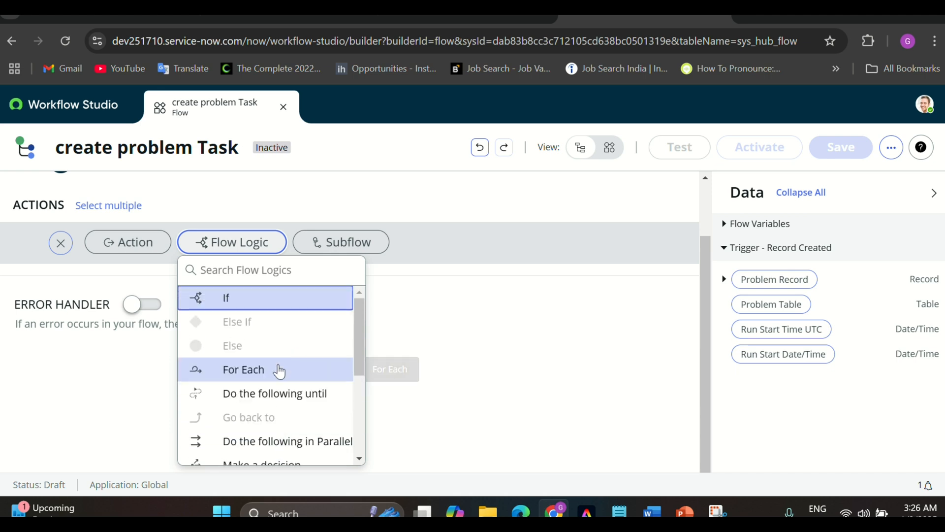
scroll(280, 348, "up", 2)
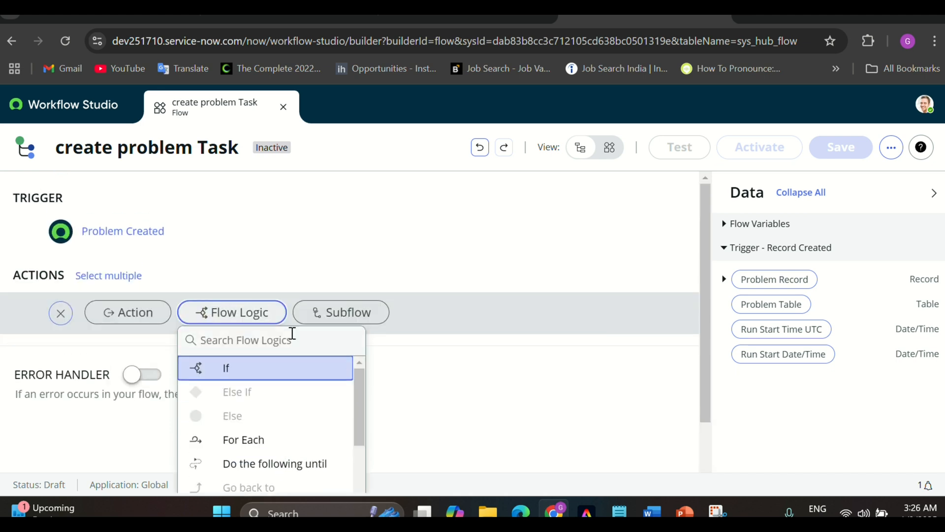
Look through the available Subflows, then close the list
left_click(336, 310)
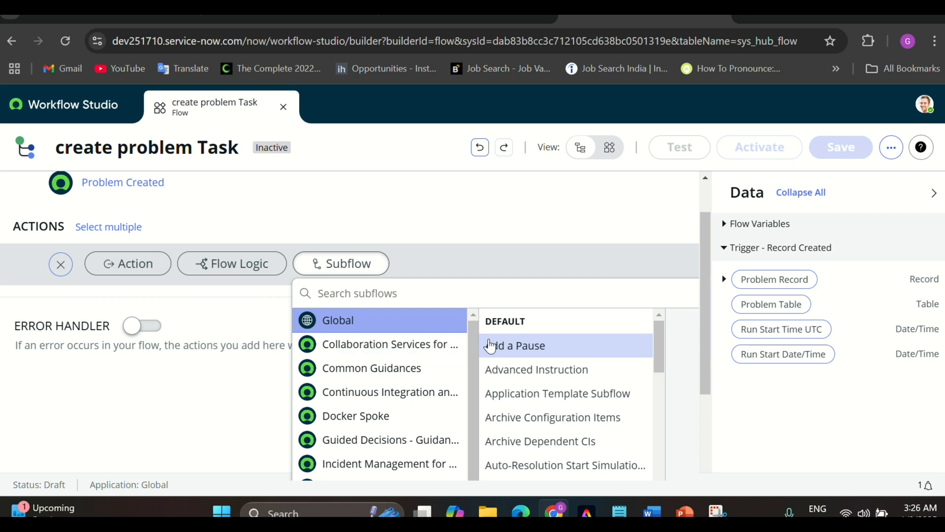
scroll(522, 409, "down", 3)
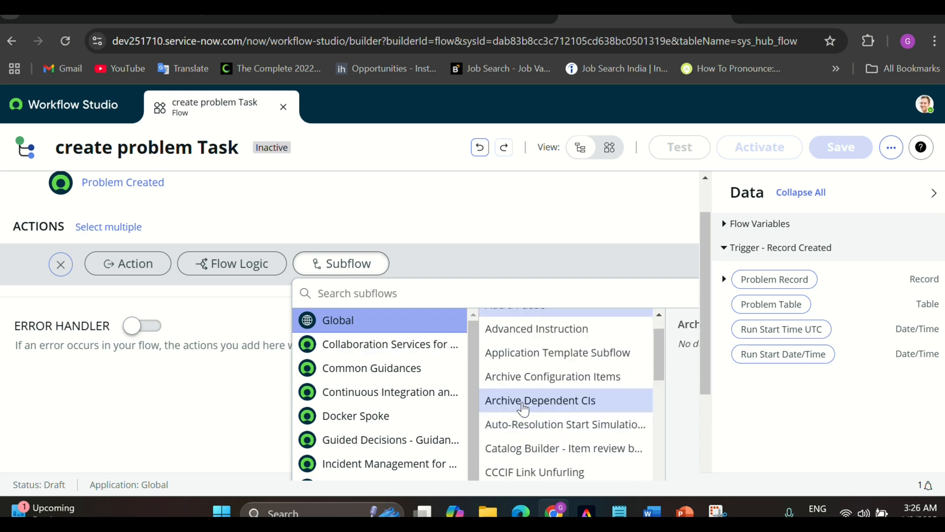
scroll(523, 409, "up", 3)
scroll(523, 409, "up", 3)
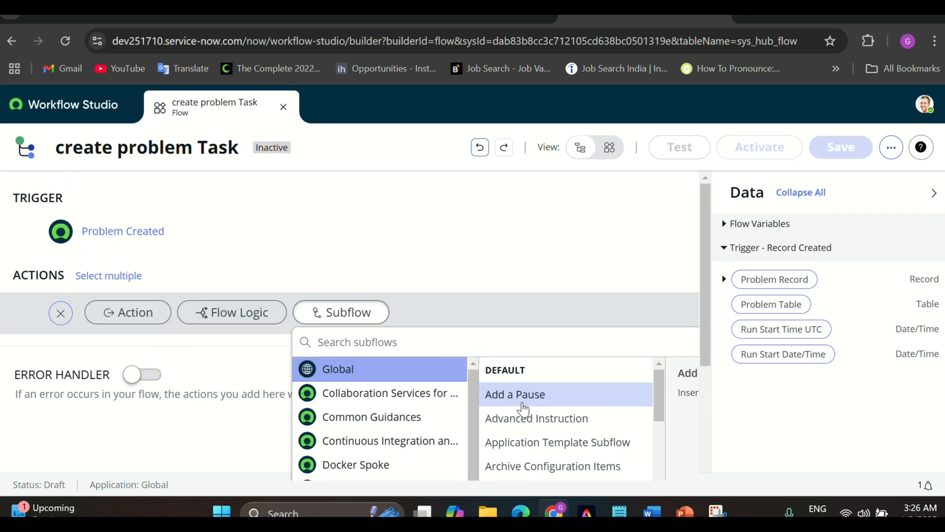
left_click(219, 341)
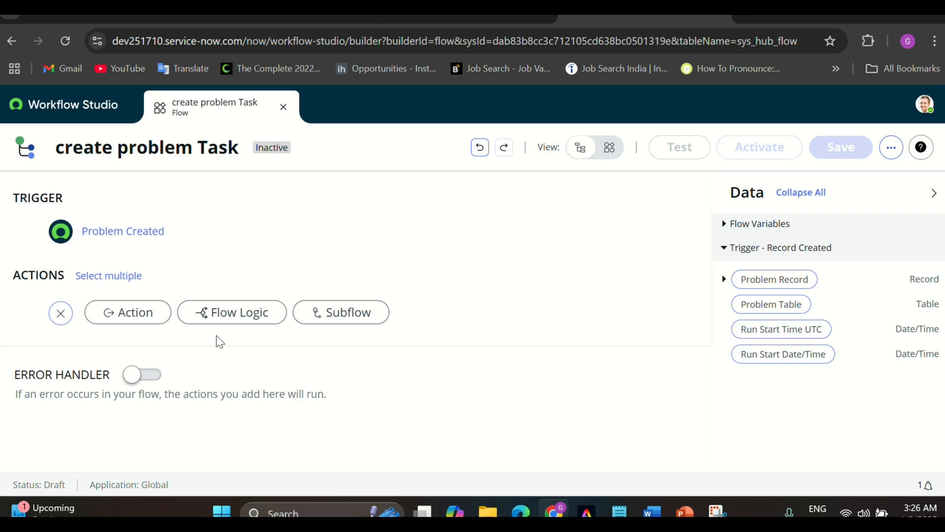
Search actions for 'create' and add a Create Record action from ServiceNow Core
left_click(135, 321)
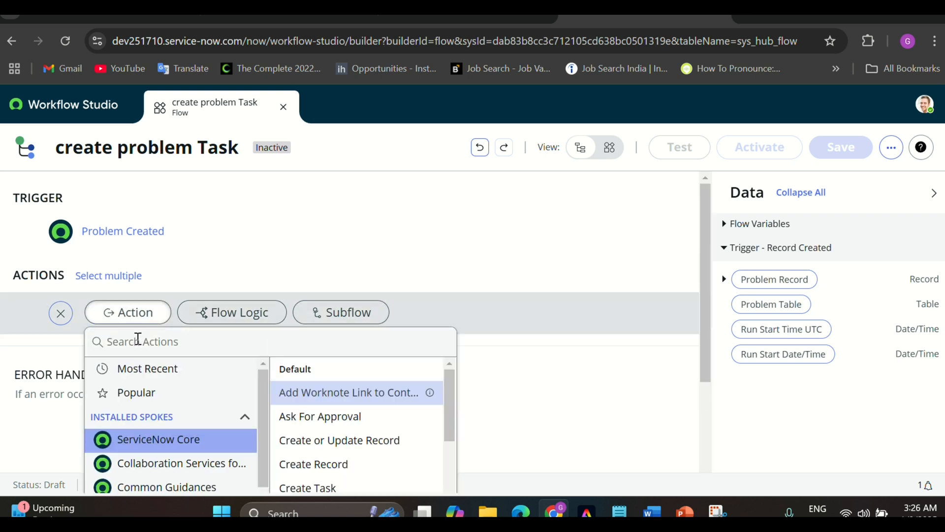
left_click(138, 340)
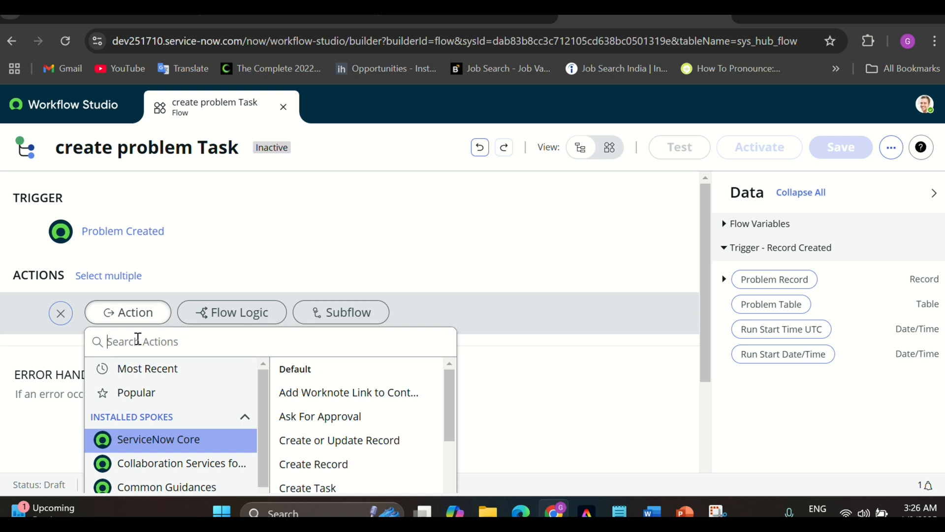
type("create")
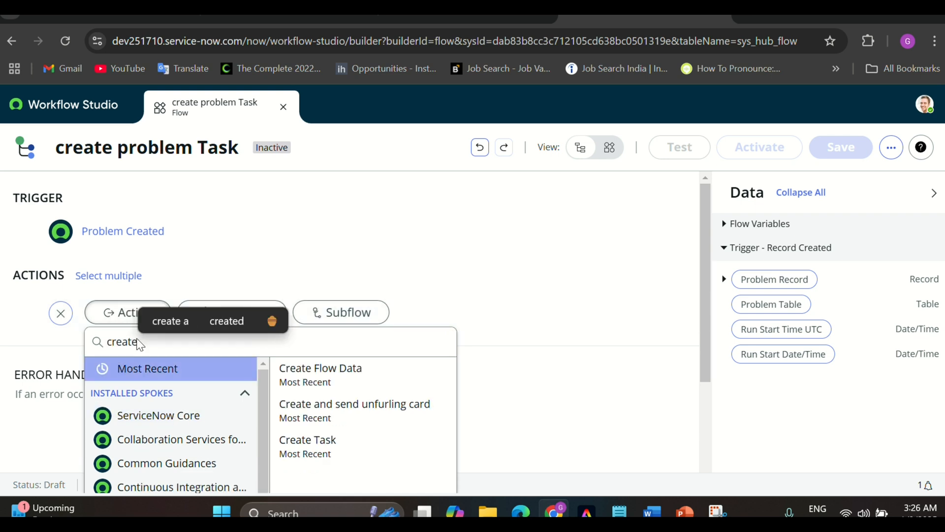
left_click(142, 418)
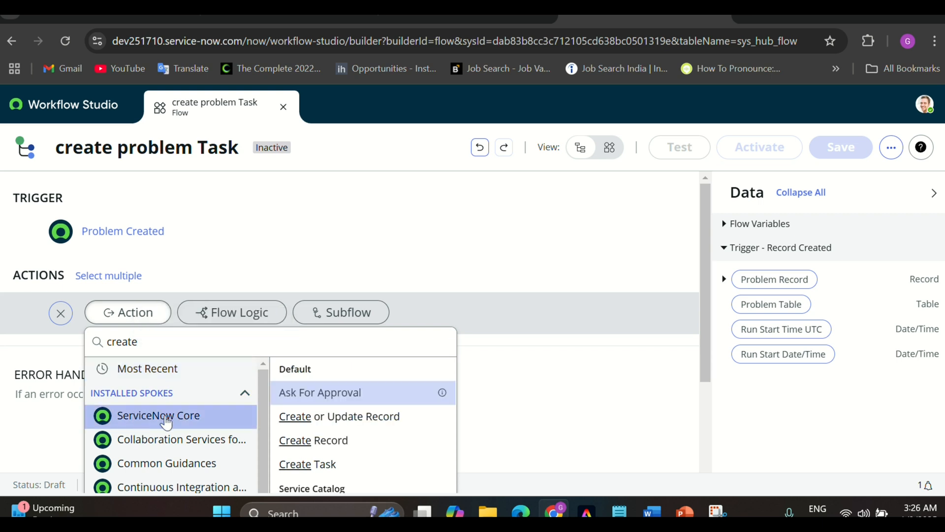
left_click(315, 441)
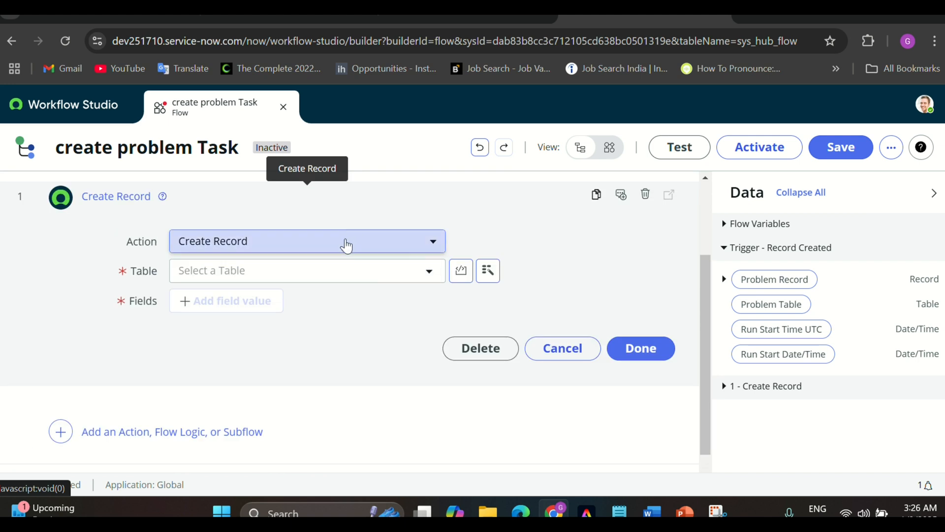
Change the step to Create Task and clear its table value, leaving the table list open
left_click(346, 246)
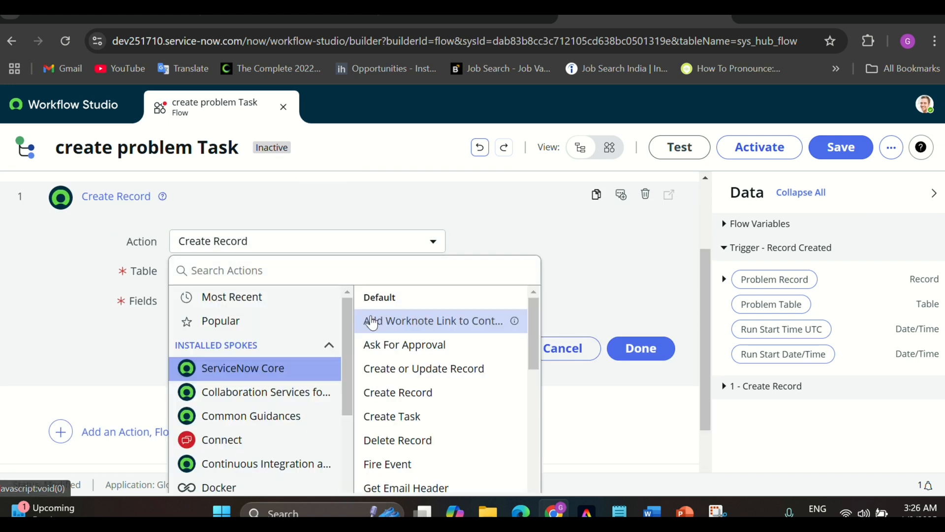
left_click(393, 418)
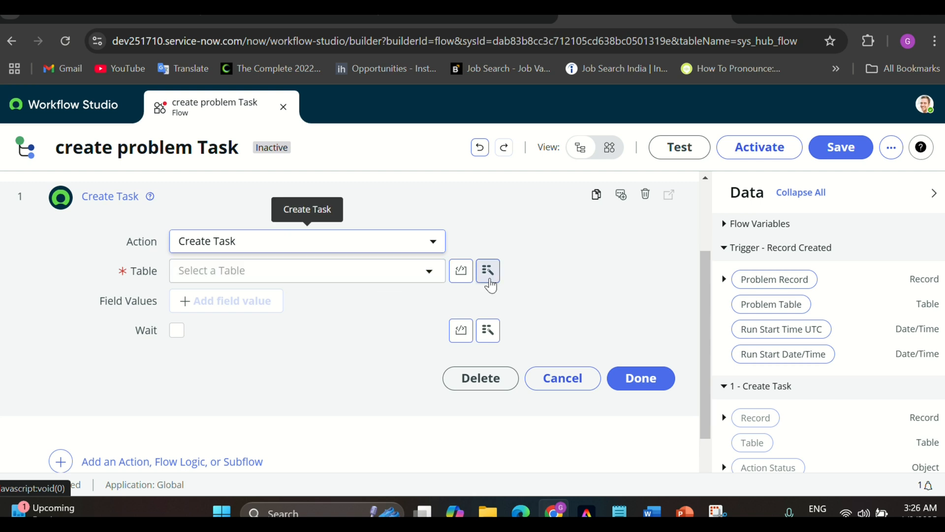
left_click(488, 271)
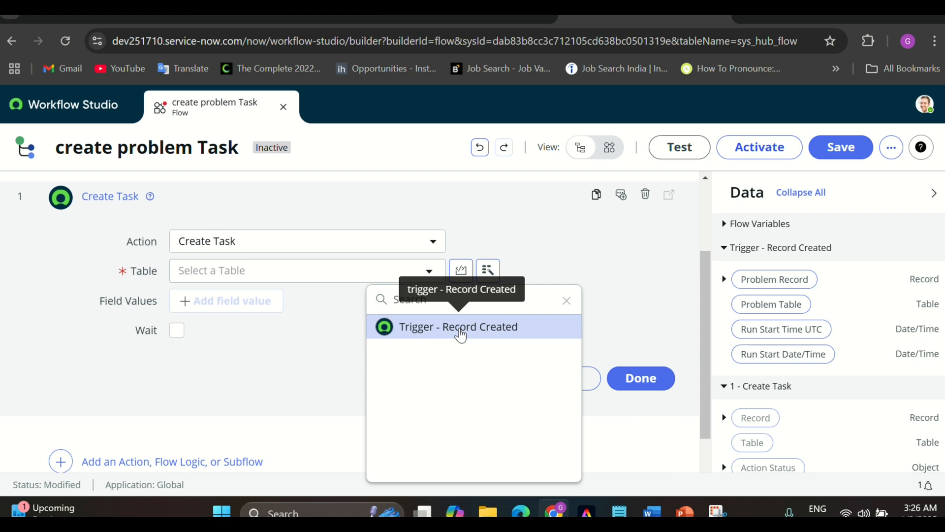
left_click(460, 332)
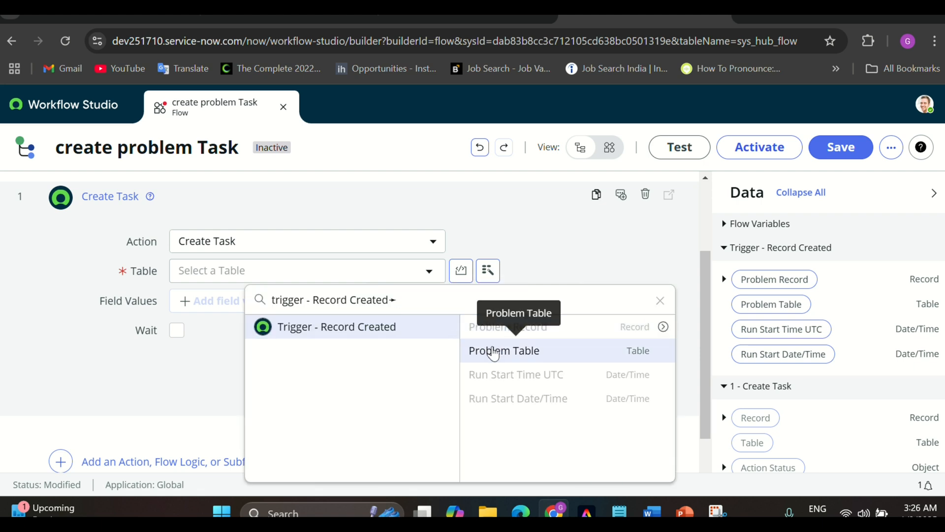
left_click(495, 351)
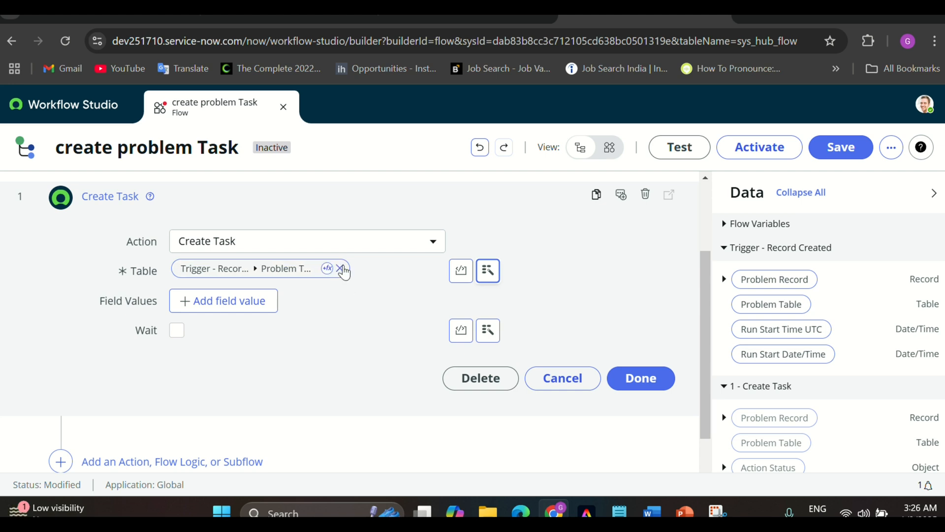
left_click(341, 269)
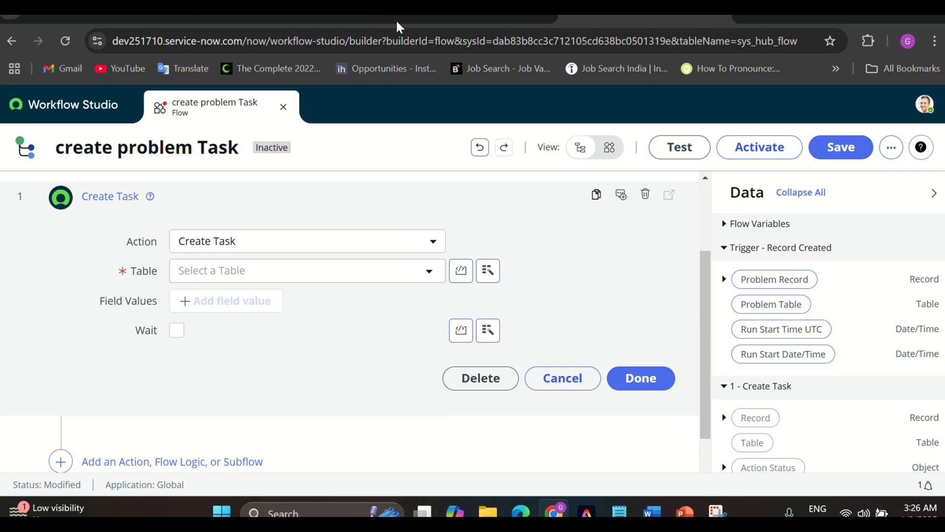
left_click(305, 278)
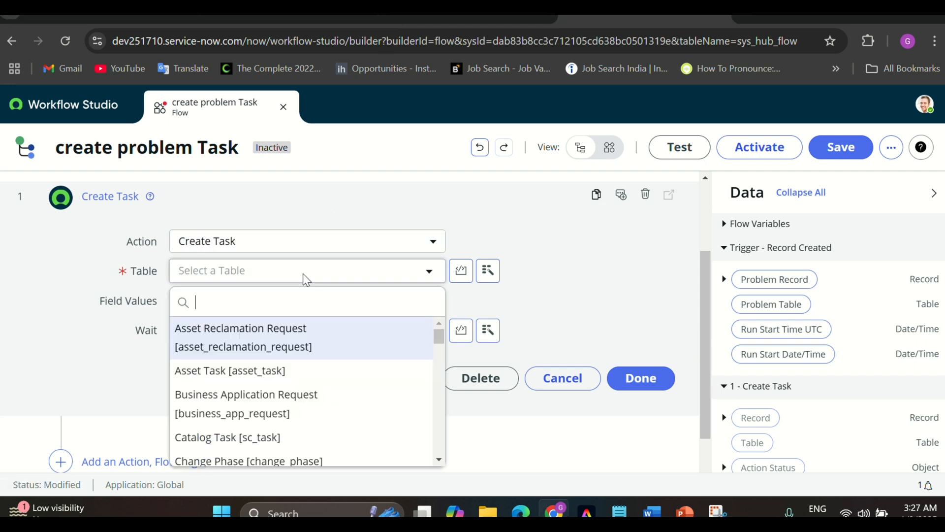
Set the table to Problem Task [problem_task] and add a Problem field value row
type("problem")
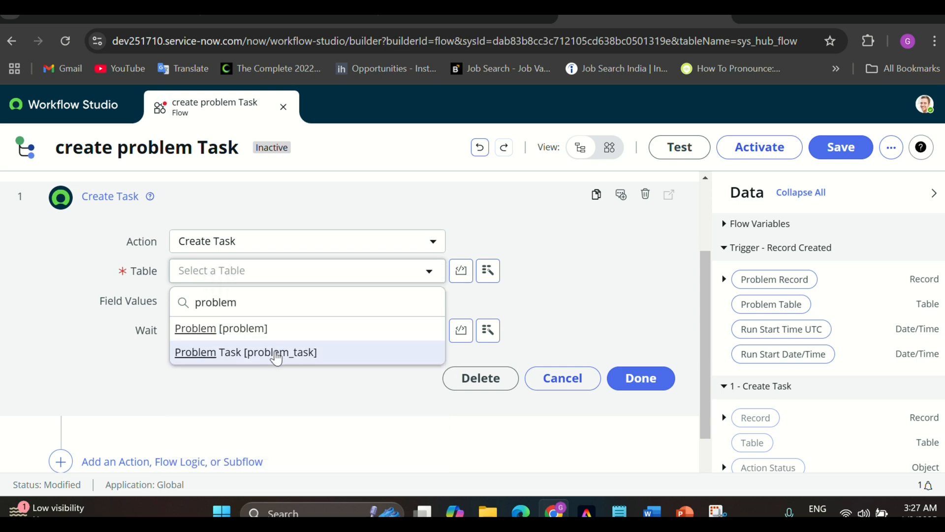
left_click(275, 352)
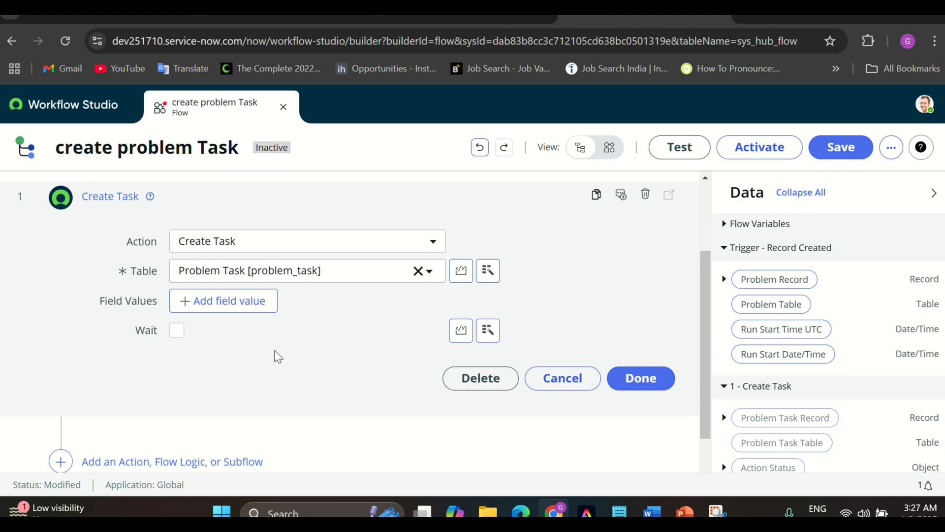
left_click(232, 301)
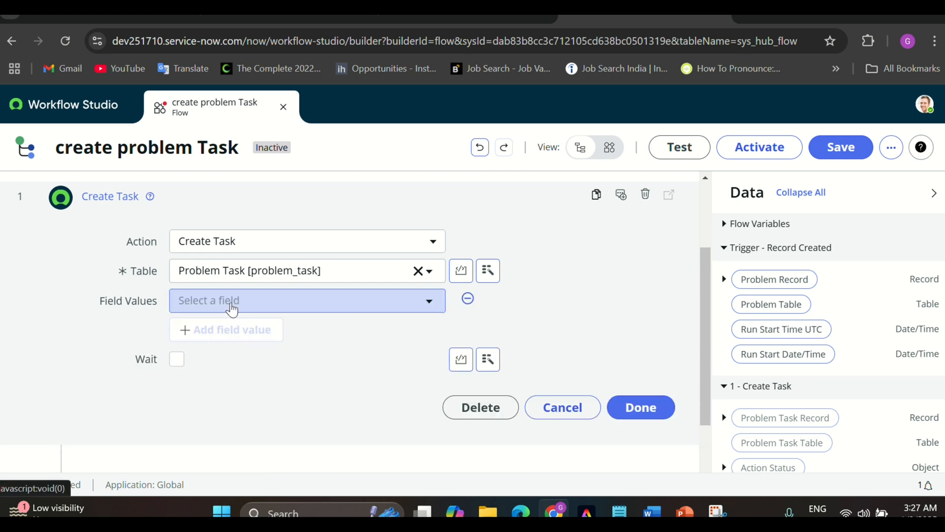
left_click(233, 302)
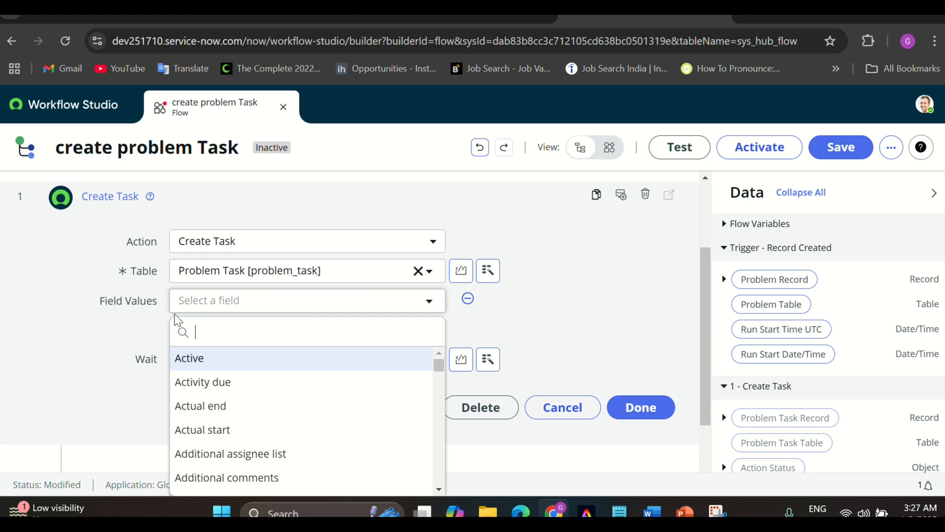
type("proble")
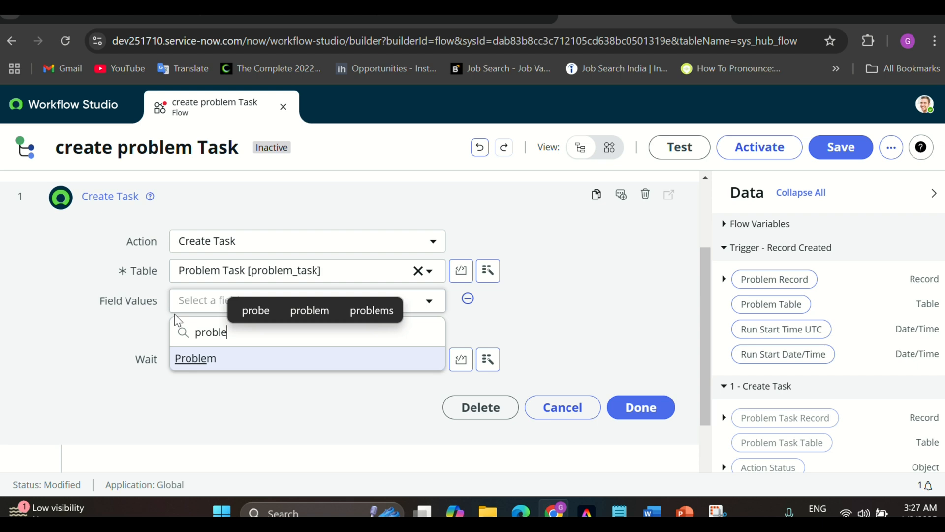
left_click(182, 358)
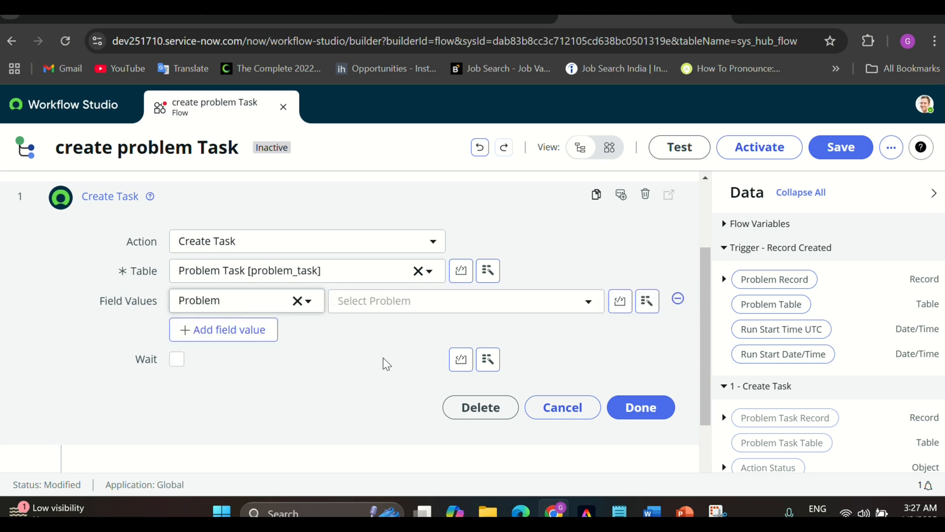
Pick PRB0000012 as the Problem value, then clear it so the field is empty
scroll(333, 382, "up", 1)
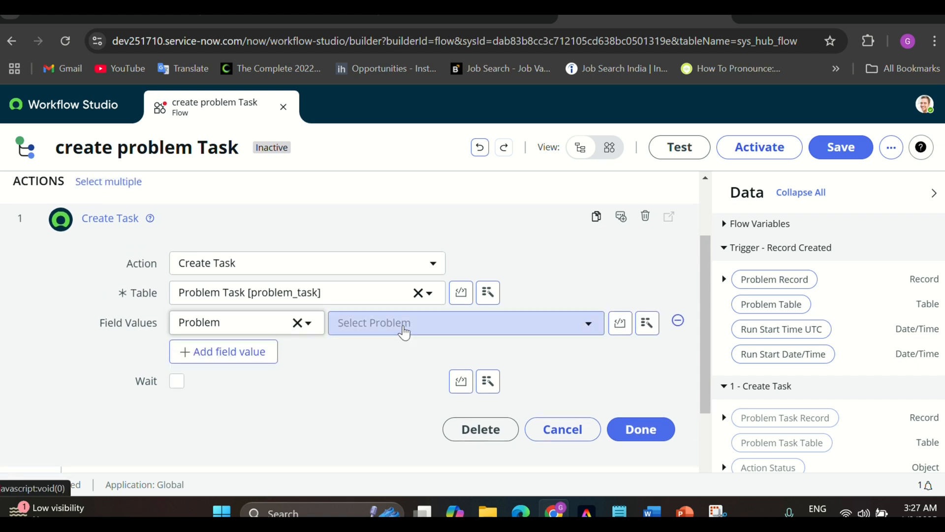
left_click(404, 333)
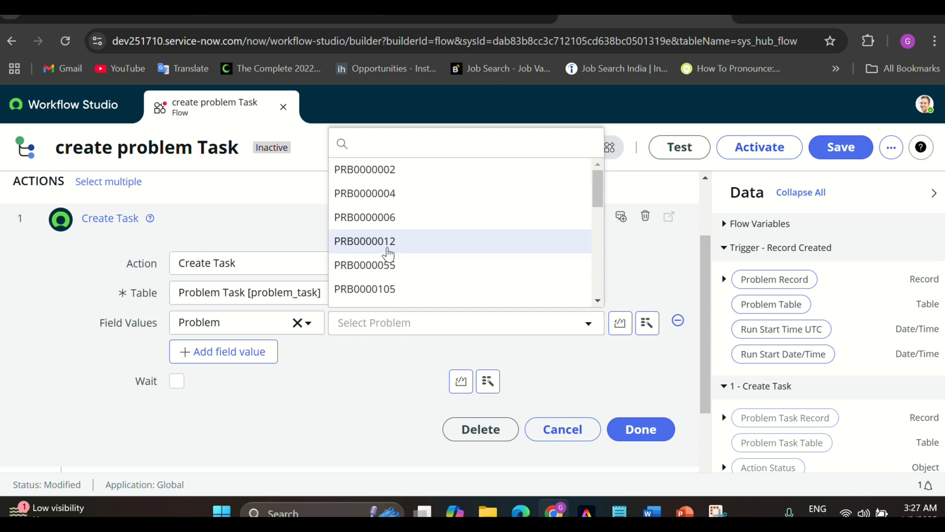
left_click(388, 247)
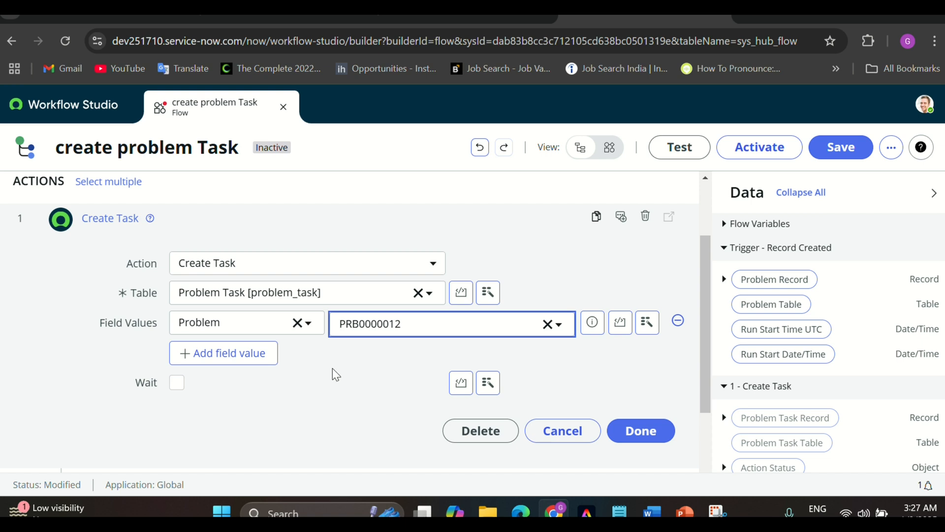
scroll(329, 375, "up", 1)
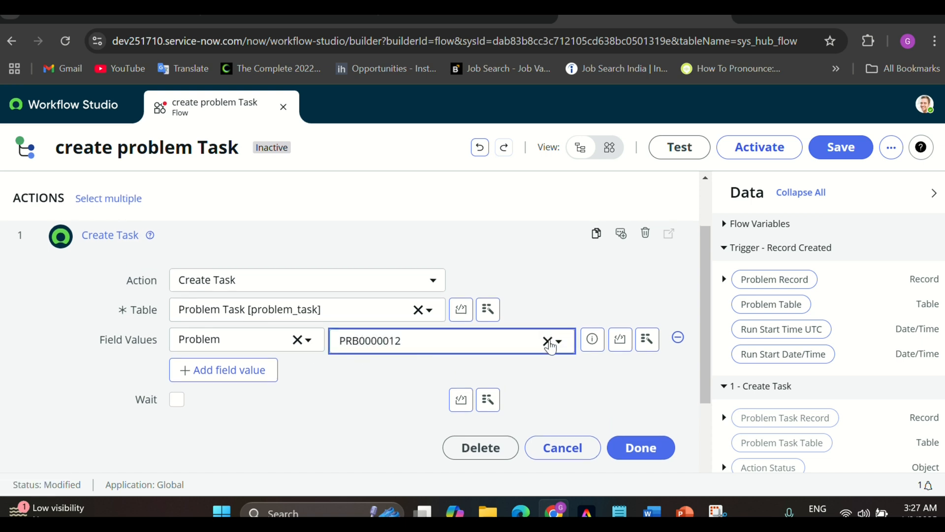
left_click(548, 342)
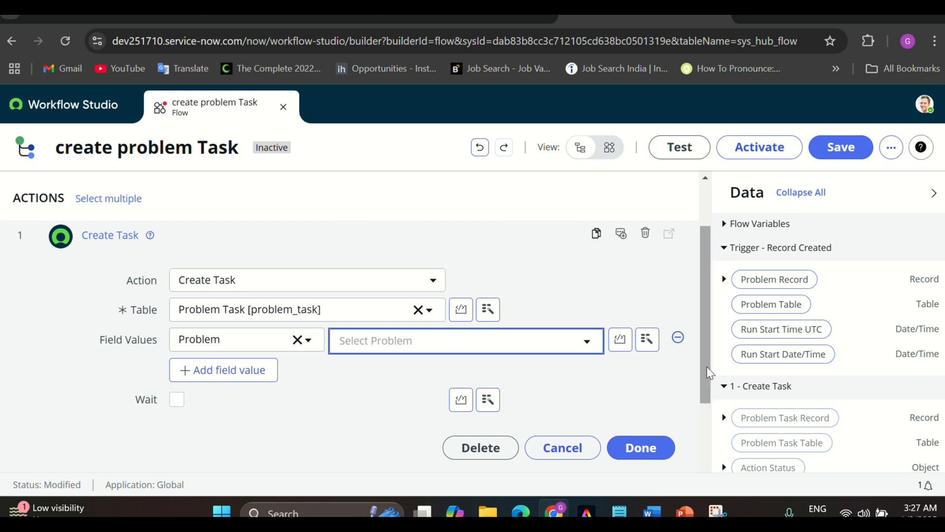
scroll(704, 276, "up", 2)
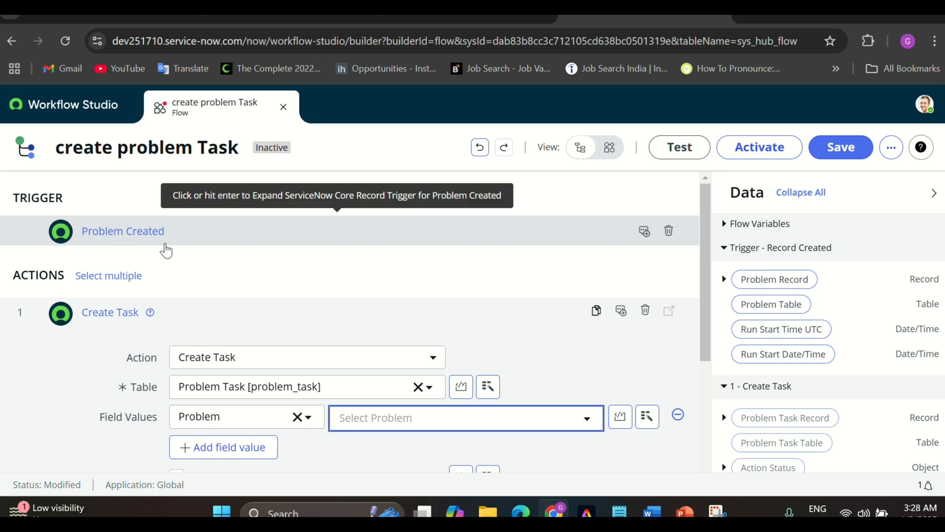
Set the task's Problem to Trigger - Record Created > Problem Record via the data pill picker
left_click(646, 417)
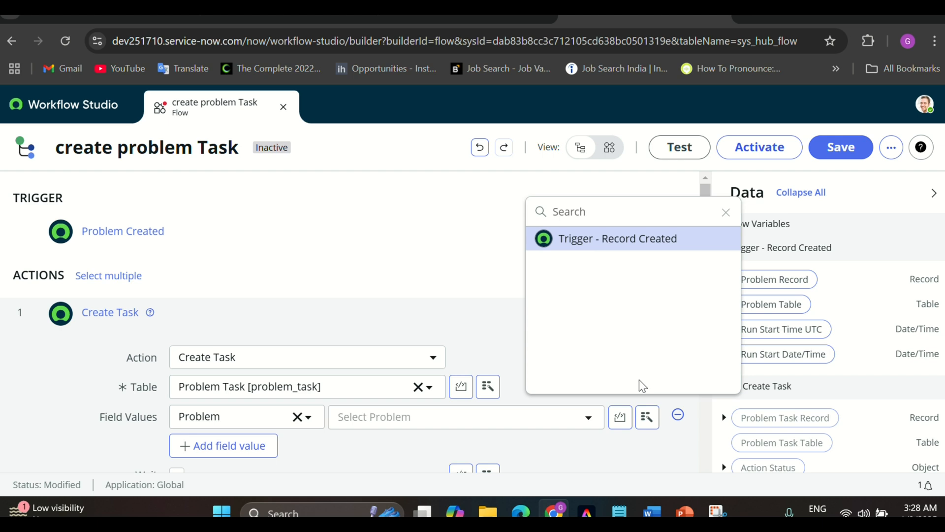
left_click(602, 240)
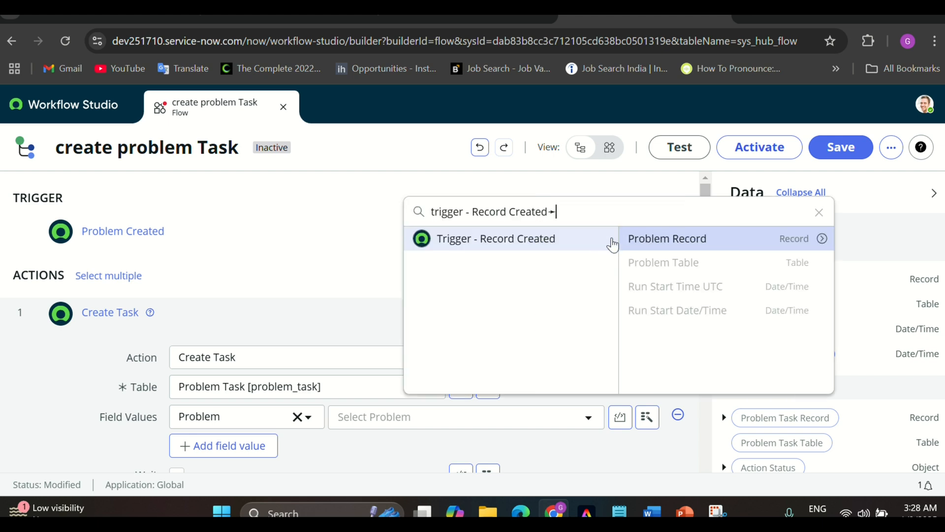
left_click(679, 245)
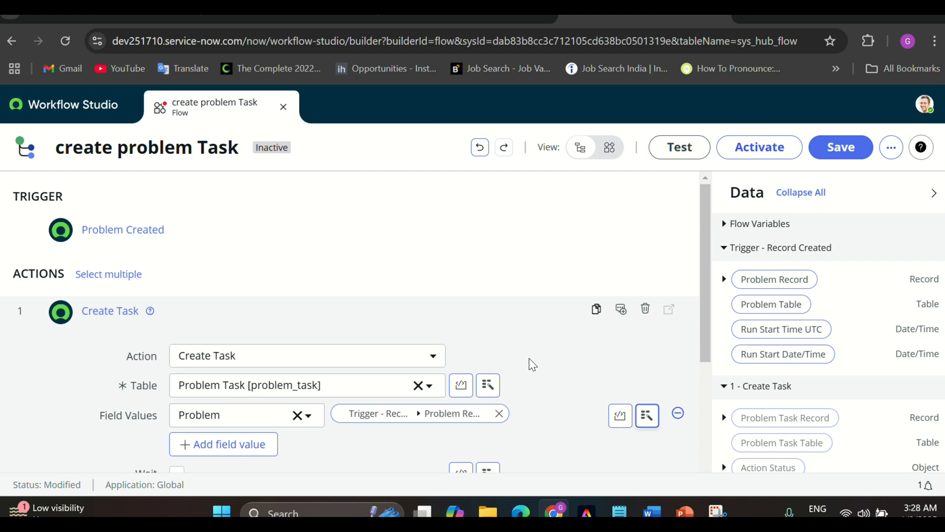
scroll(510, 347, "down", 3)
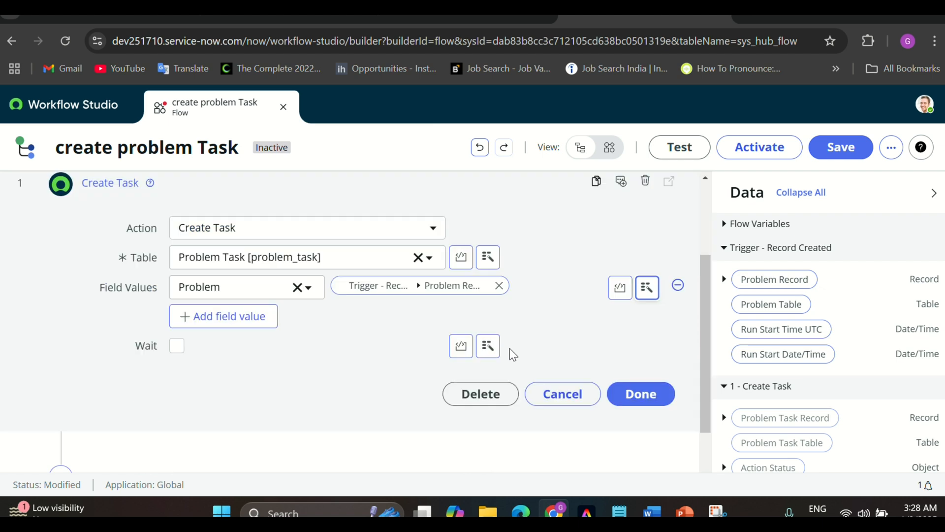
Add a Short description field value of 'Demo test' and finish the Create Task action
left_click(238, 319)
left_click(215, 319)
type("shor")
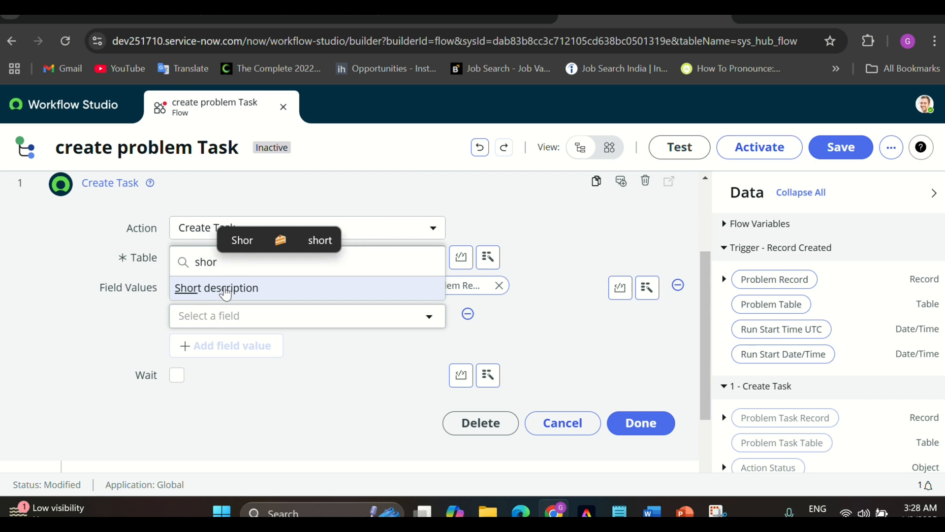
left_click(212, 287)
left_click(395, 323)
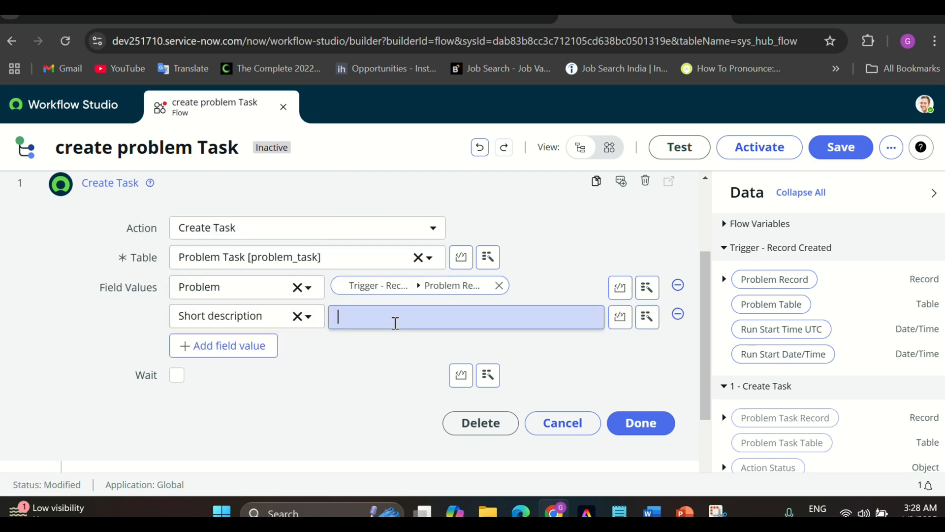
key("Caps_Lock")
type("D")
key("Caps_Lock")
type("emo")
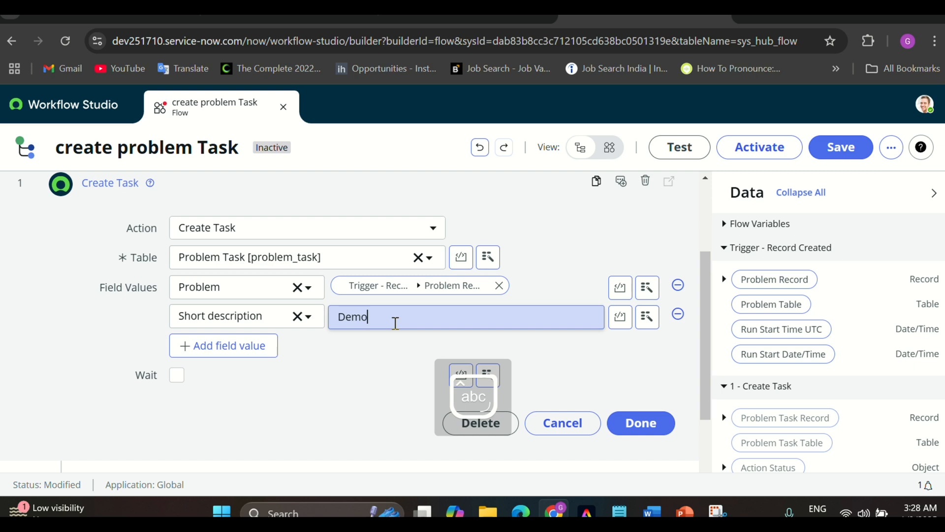
type(" test")
left_click(640, 424)
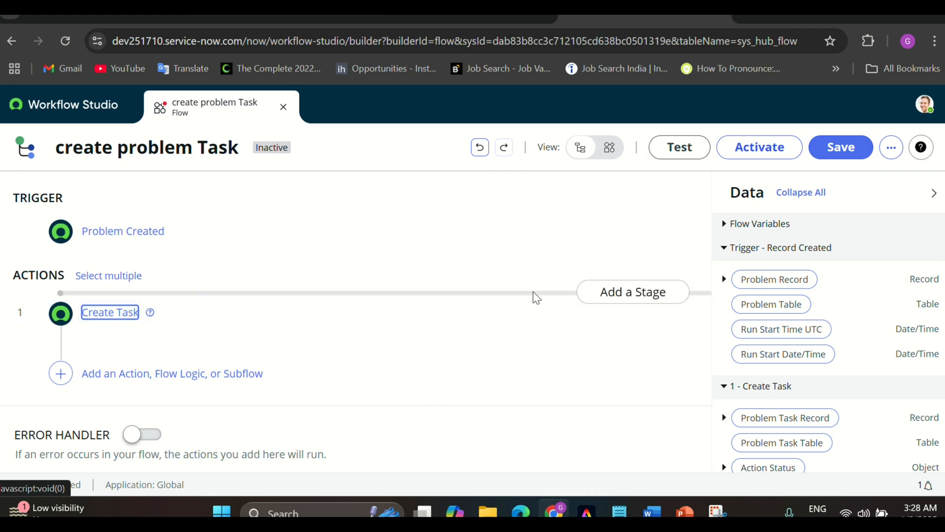
Save the create problem Task flow and confirm its activation
left_click(846, 151)
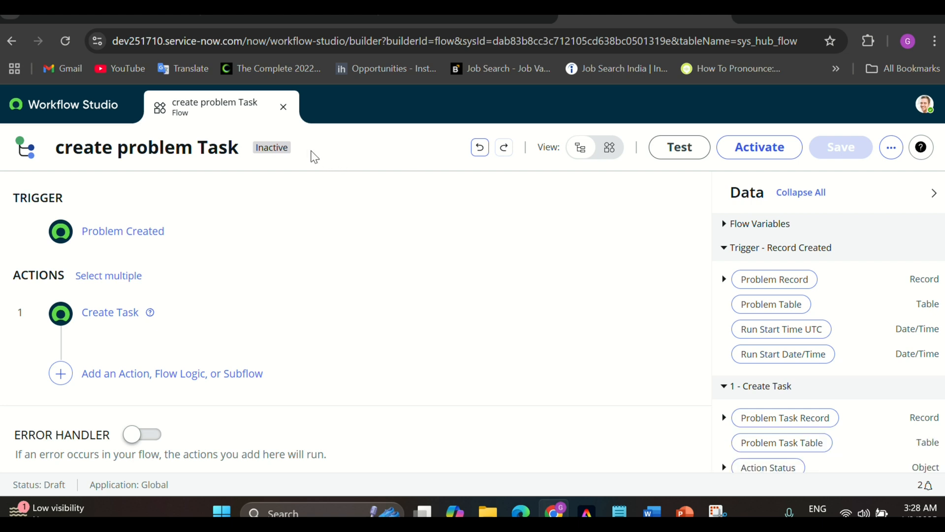
left_click_drag(314, 156, 253, 149)
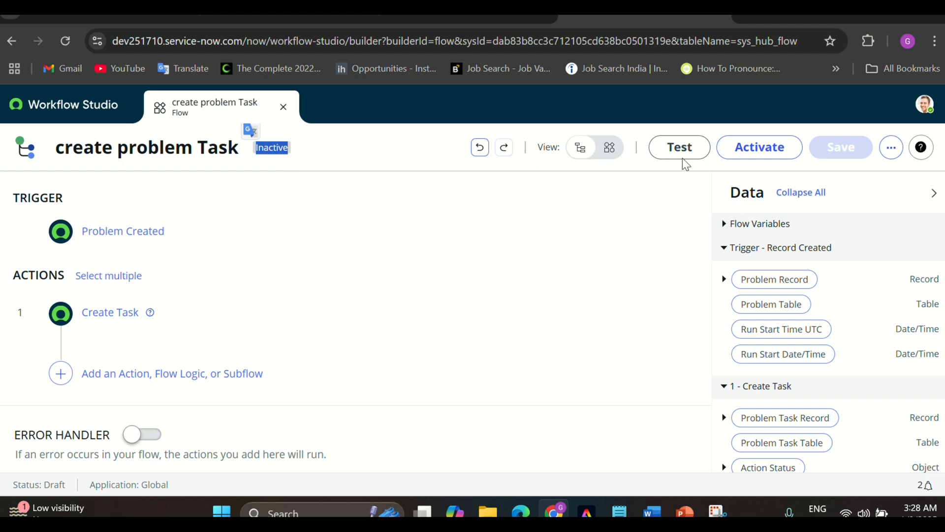
left_click(761, 147)
left_click(597, 339)
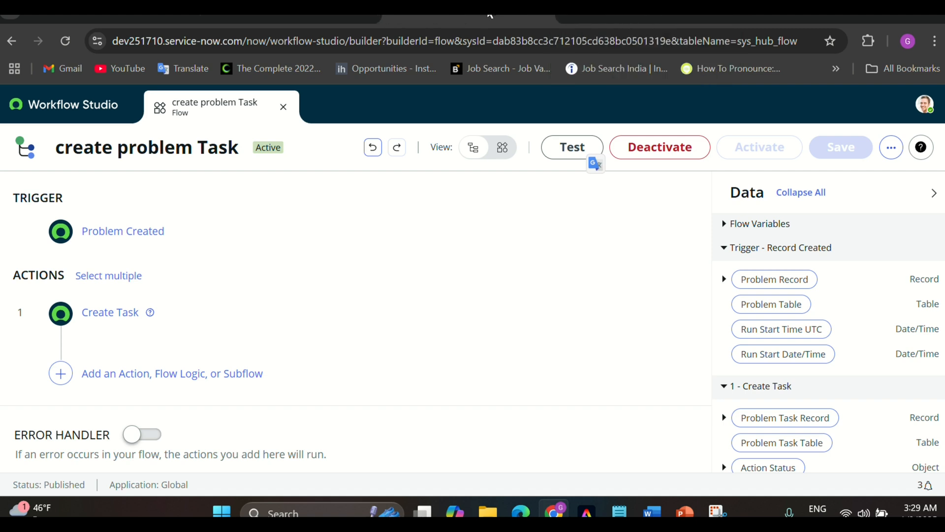
In the other ServiceNow tab, filter the navigator for 'problem' and open a new Problem form
left_click(610, 17)
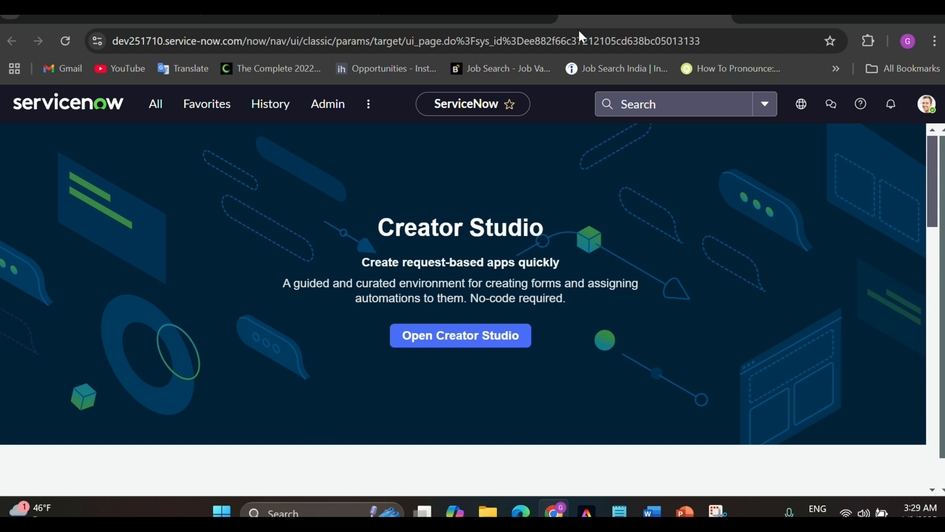
left_click(153, 107)
left_click(126, 148)
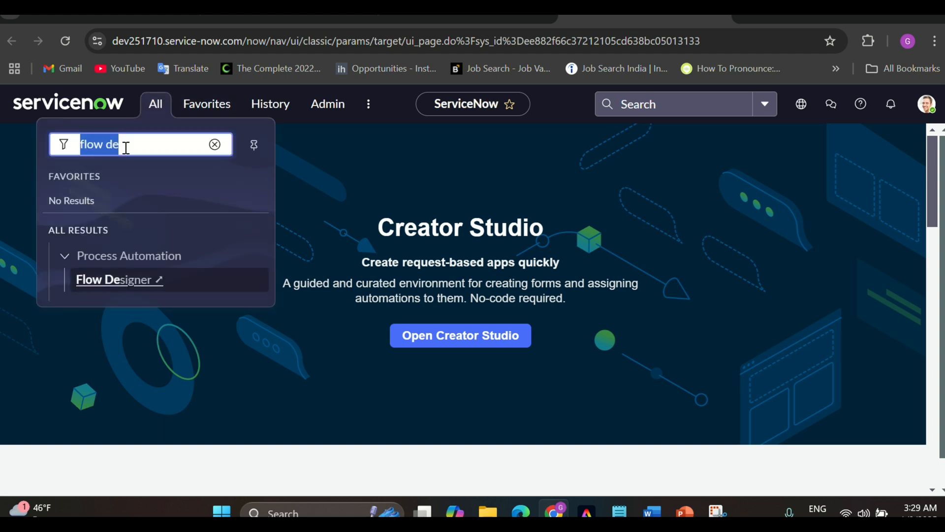
key("BackSpace")
type("problem")
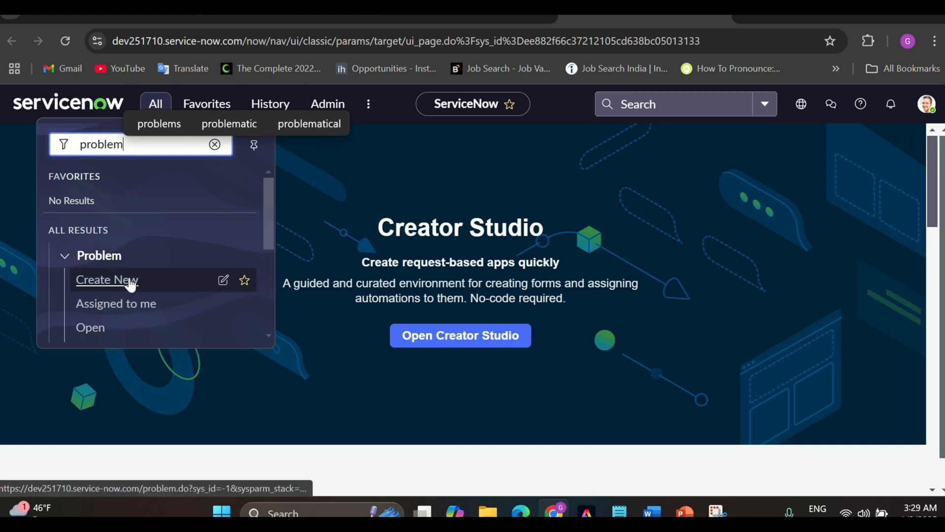
scroll(131, 284, "down", 1)
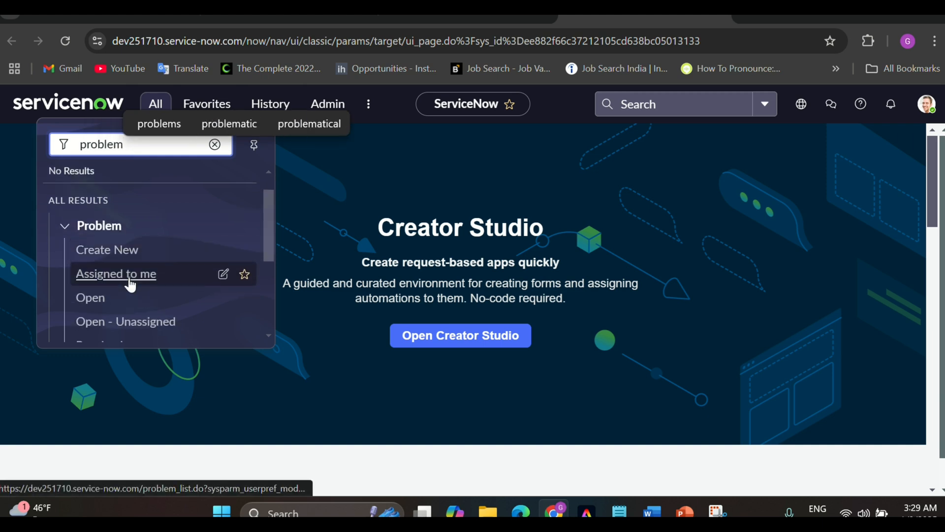
left_click(109, 252, "ctrl")
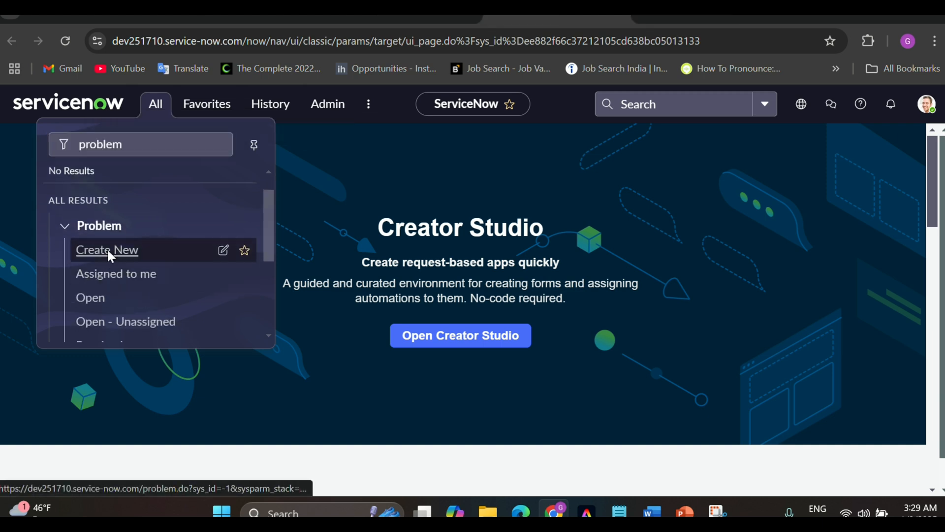
Switch to the new Problem form tab, look over it, and reload it
left_click(668, 14)
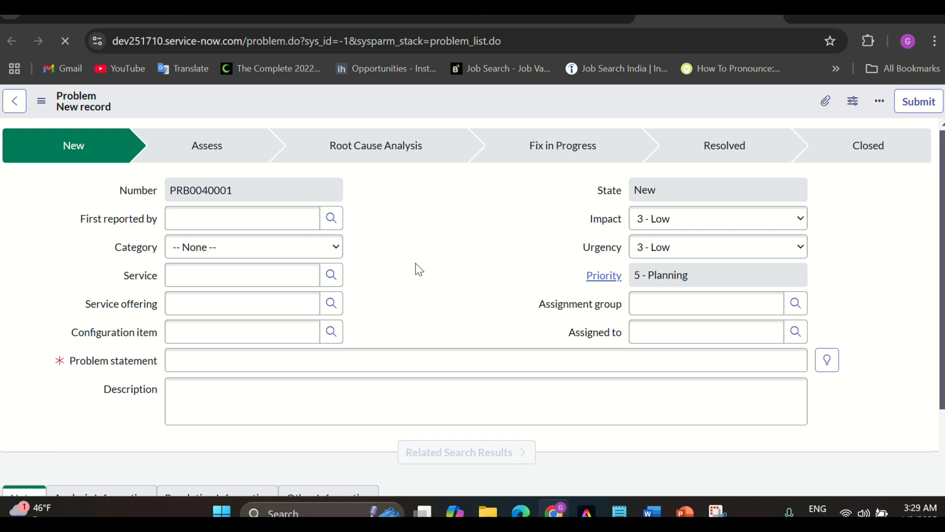
scroll(416, 266, "down", 2)
scroll(415, 263, "down", 1)
scroll(416, 263, "up", 5)
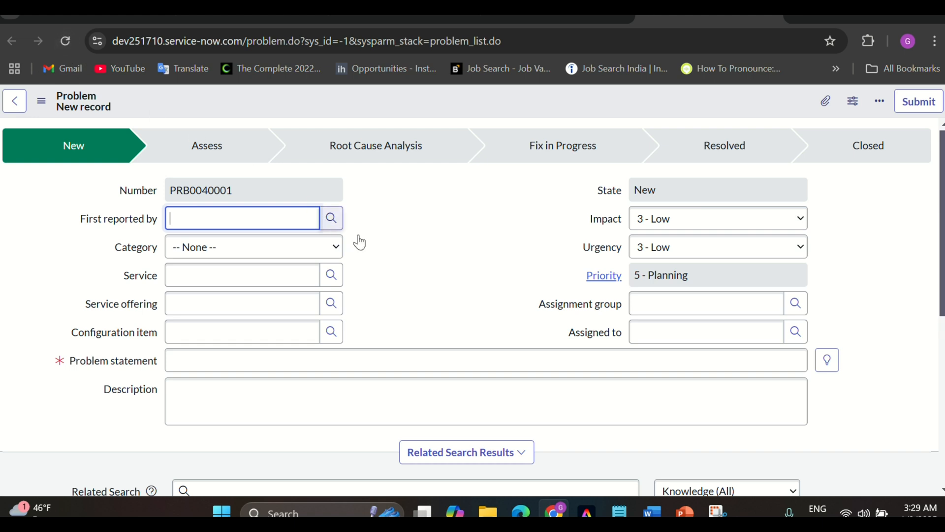
scroll(384, 266, "down", 6)
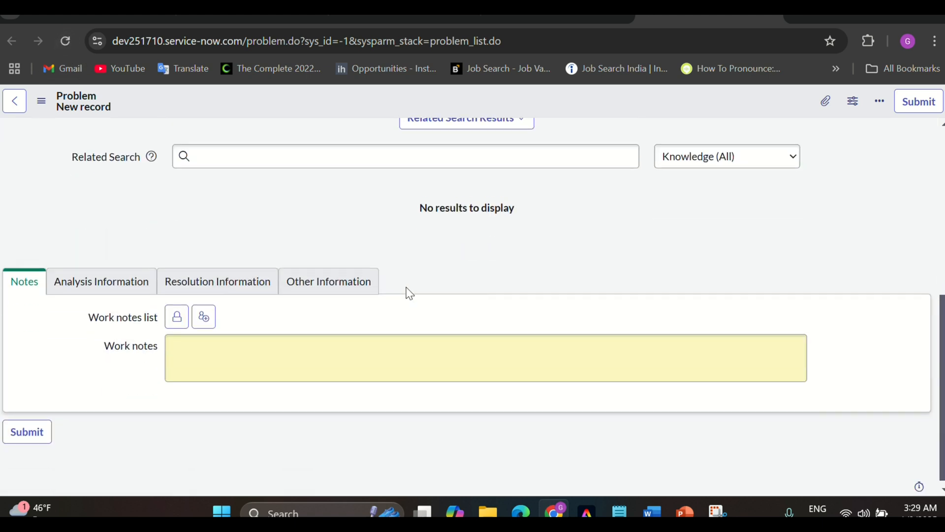
scroll(409, 293, "up", 1)
scroll(409, 293, "up", 3)
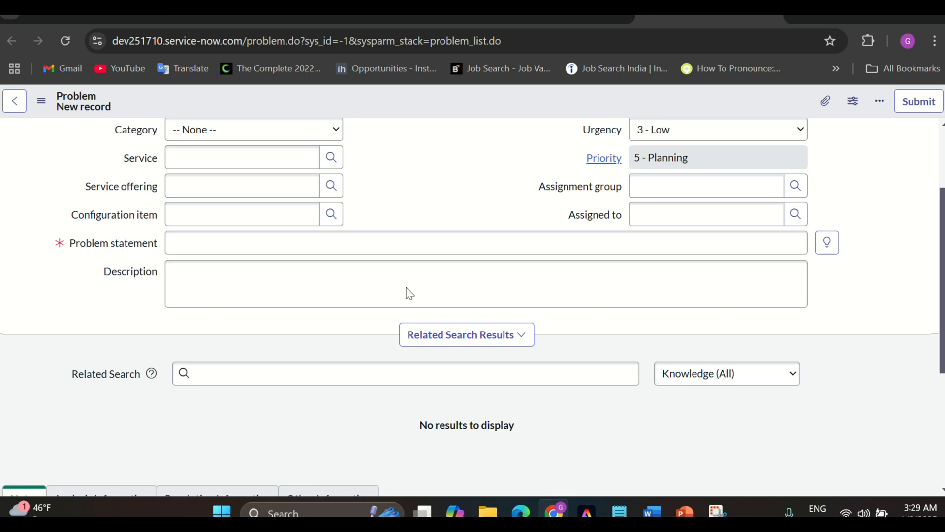
scroll(435, 186, "up", 2)
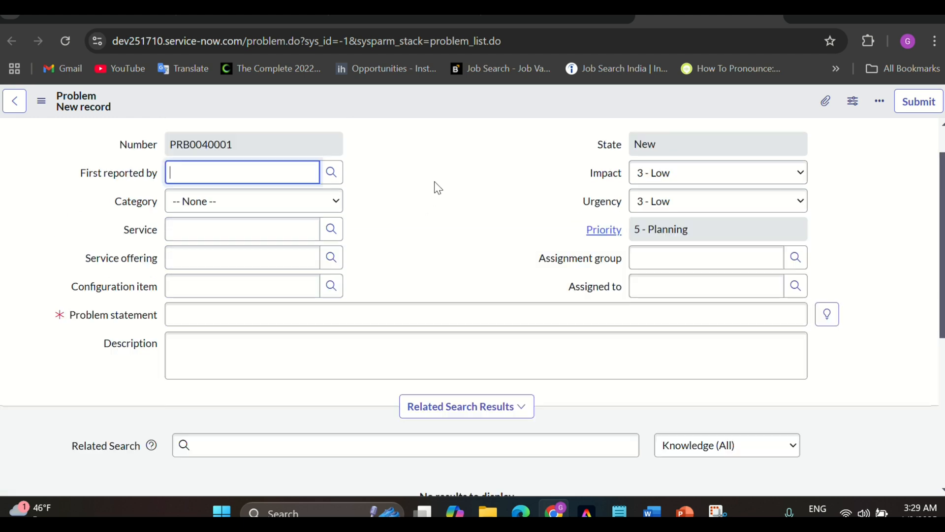
left_click(66, 42)
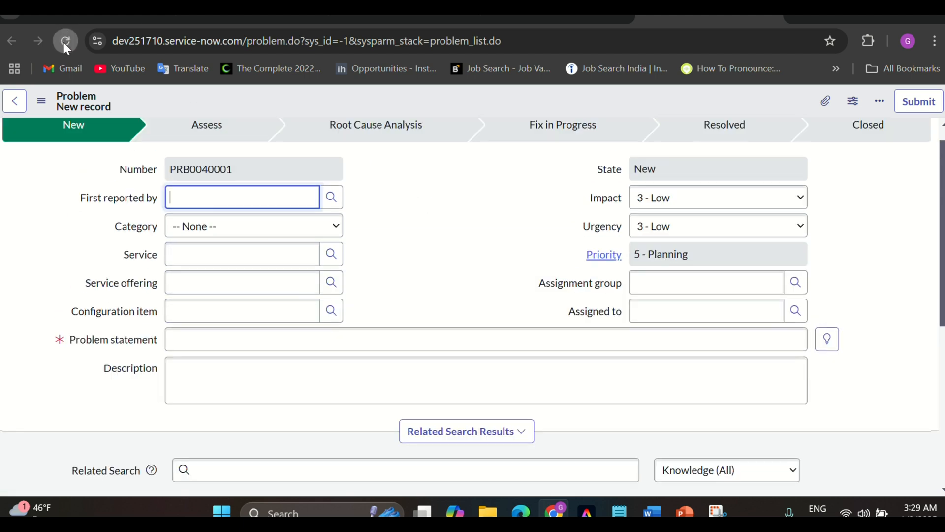
scroll(422, 301, "down", 2)
scroll(422, 301, "down", 4)
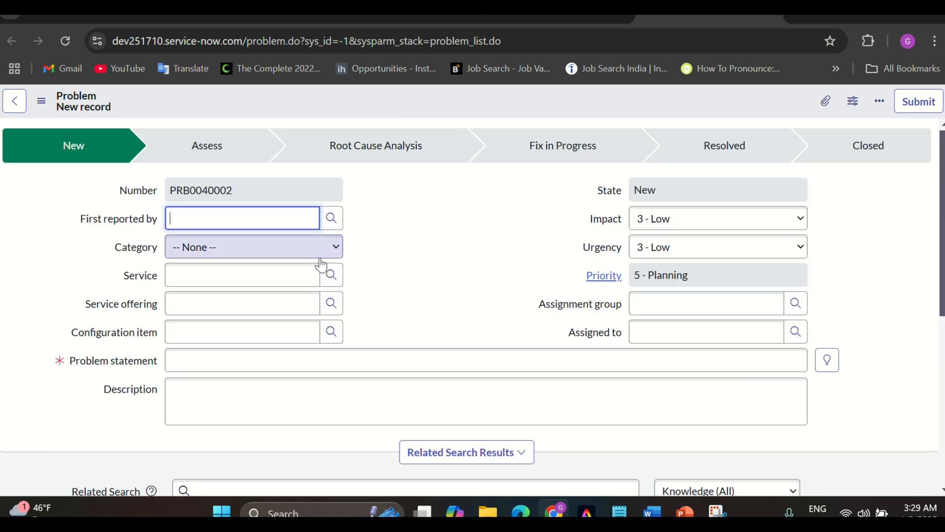
Enter 'test' as the problem statement and bring up the form header's save options
left_click(244, 358)
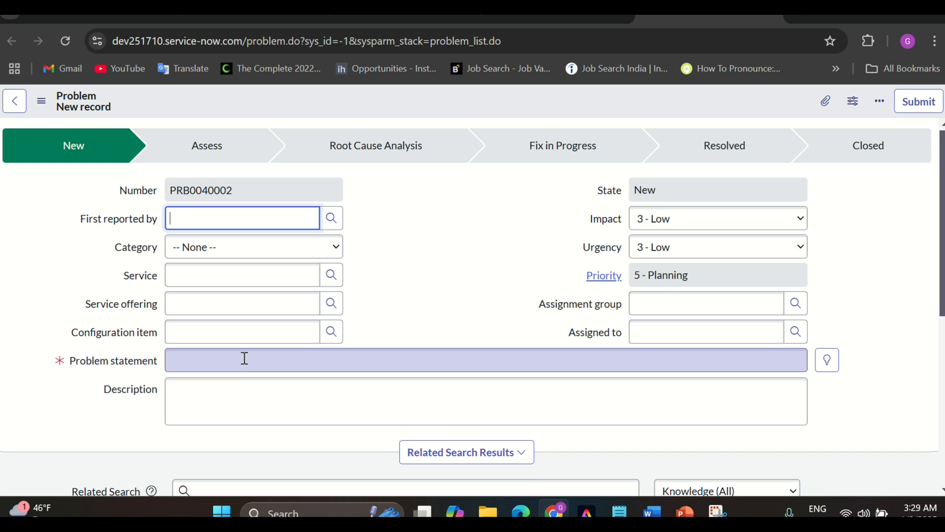
type("test")
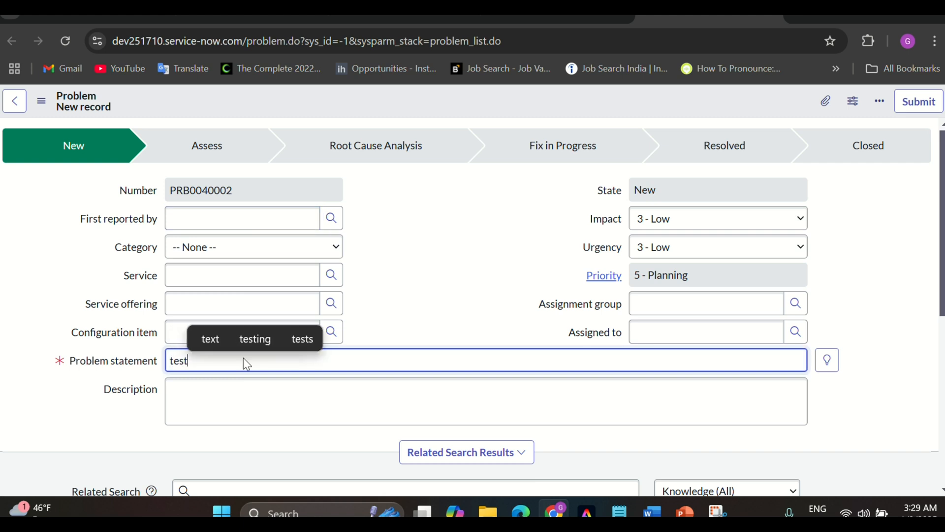
left_click(431, 291)
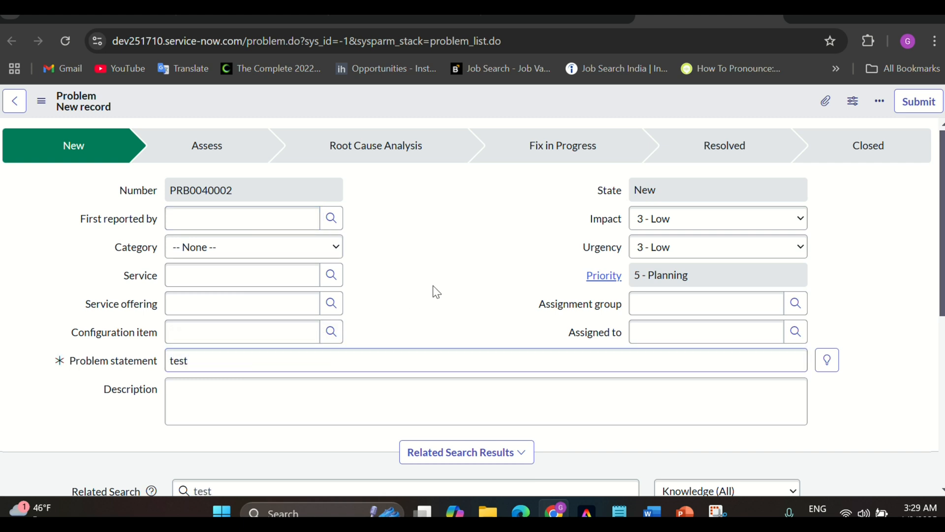
right_click(395, 100)
Save the new problem record and view its Problem Tasks list
left_click(414, 109)
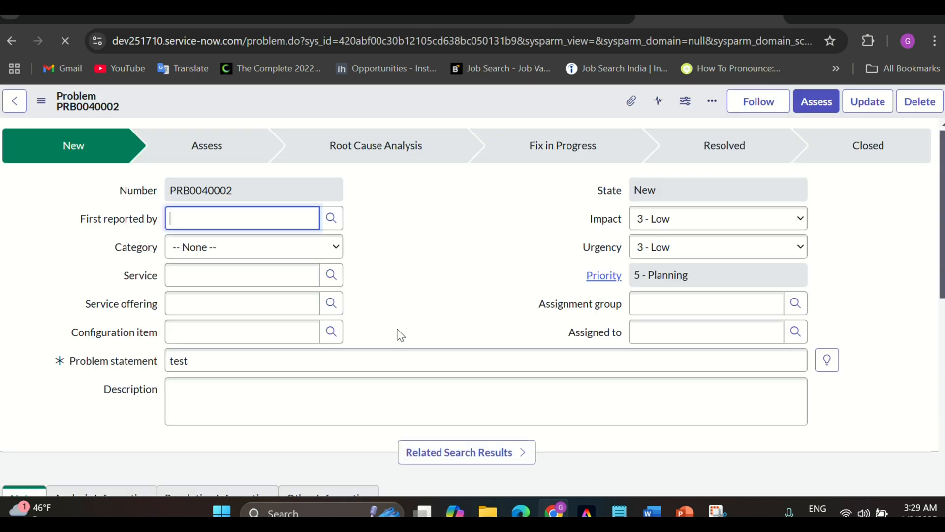
scroll(400, 335, "down", 12)
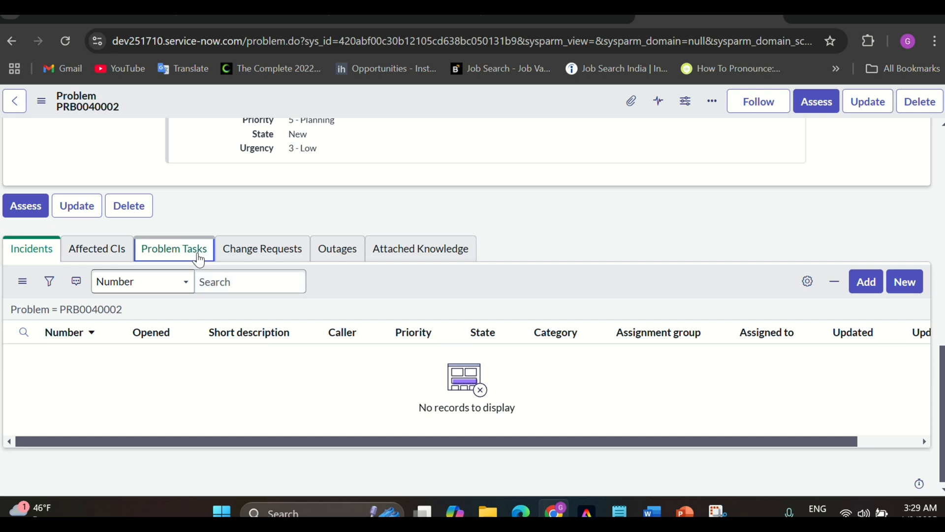
left_click(199, 258)
scroll(360, 276, "up", 10)
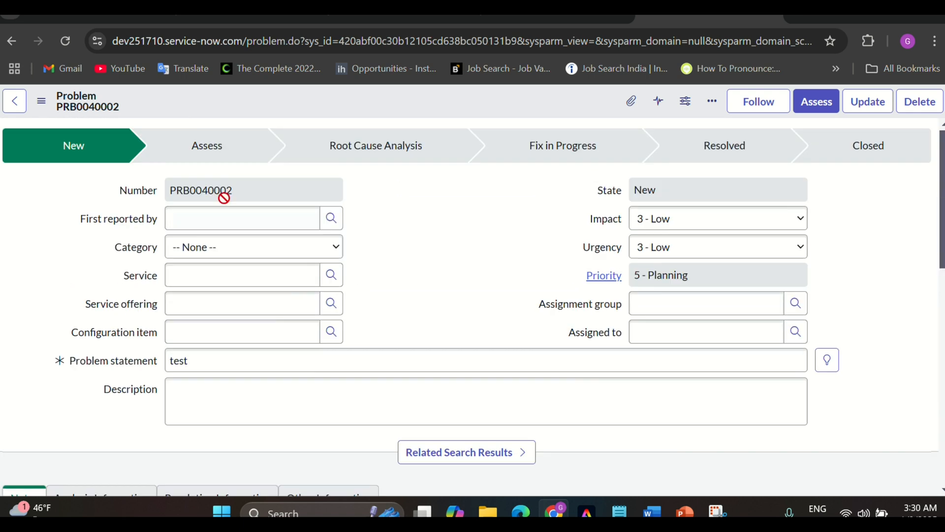
Copy the problem number PRB0040002 and return to the Workflow Studio flow tab
left_click(211, 191)
double_click(212, 191)
key("ctrl+c")
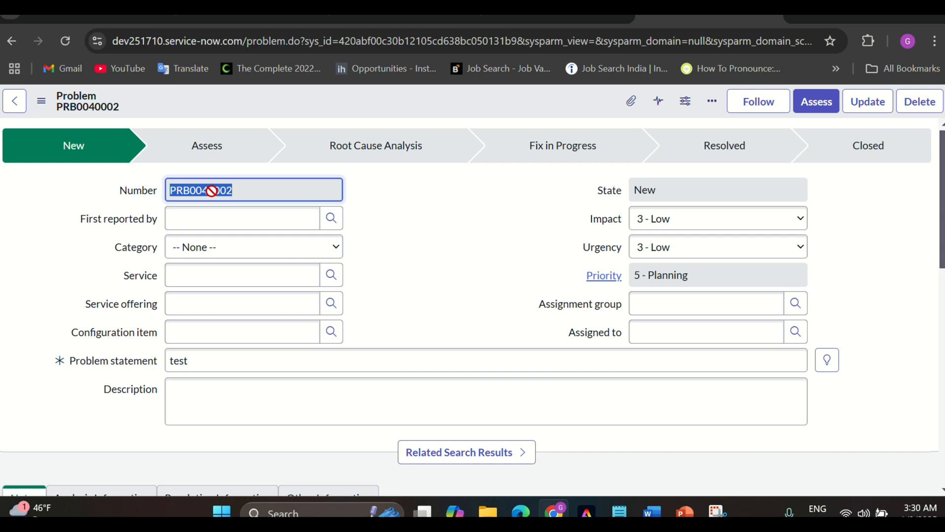
left_click_drag(212, 191, 277, 189)
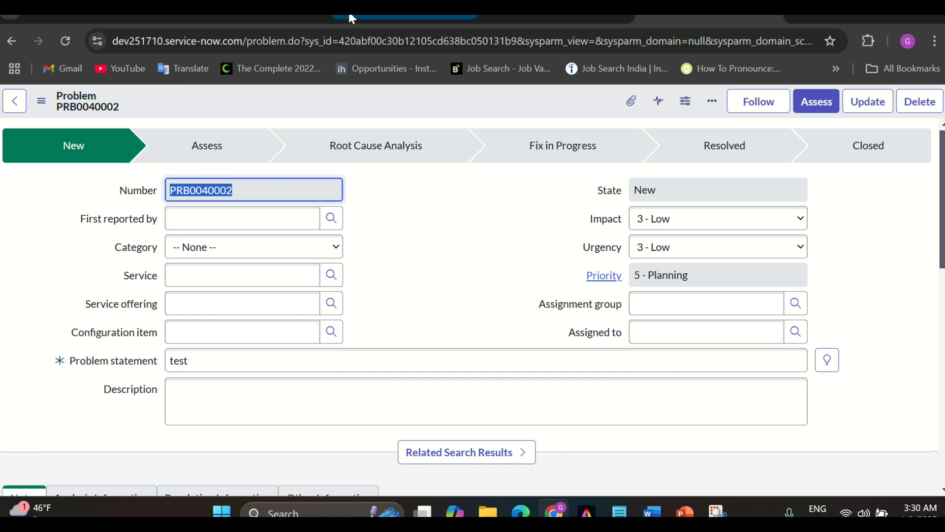
left_click(348, 15)
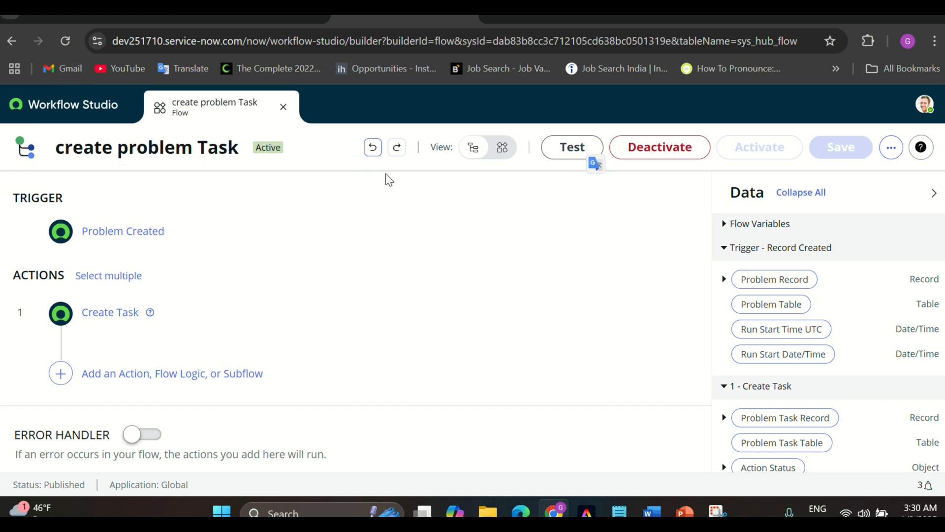
Run a flow test using problem record PRB0040002
left_click(568, 155)
left_click(388, 278)
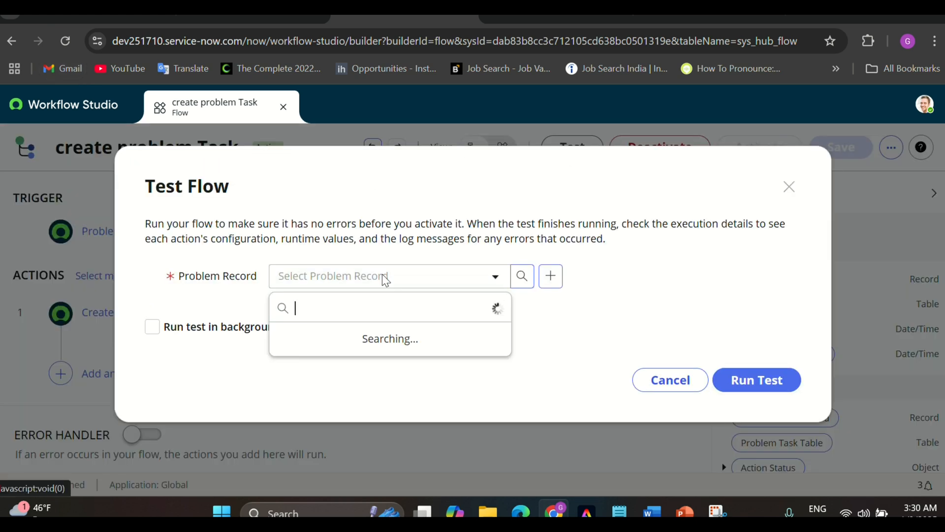
key("ctrl+v")
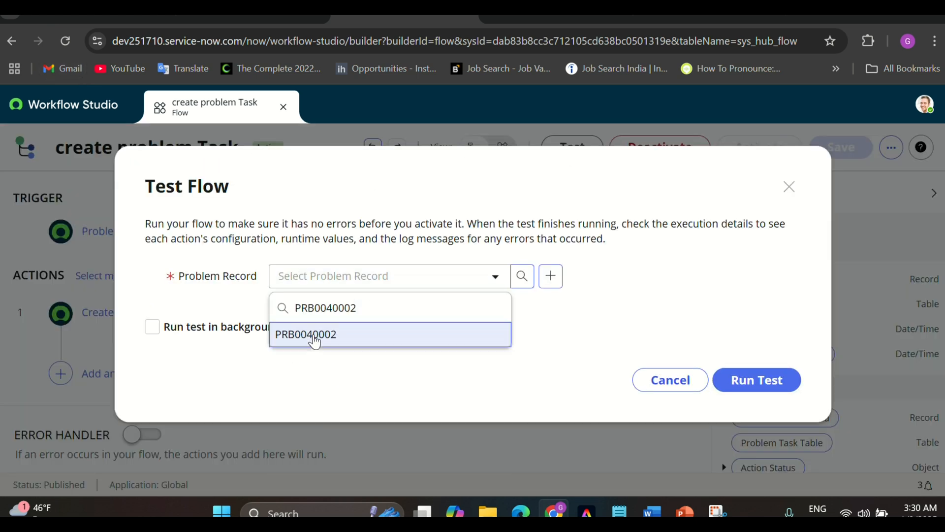
left_click(344, 334)
left_click(763, 390)
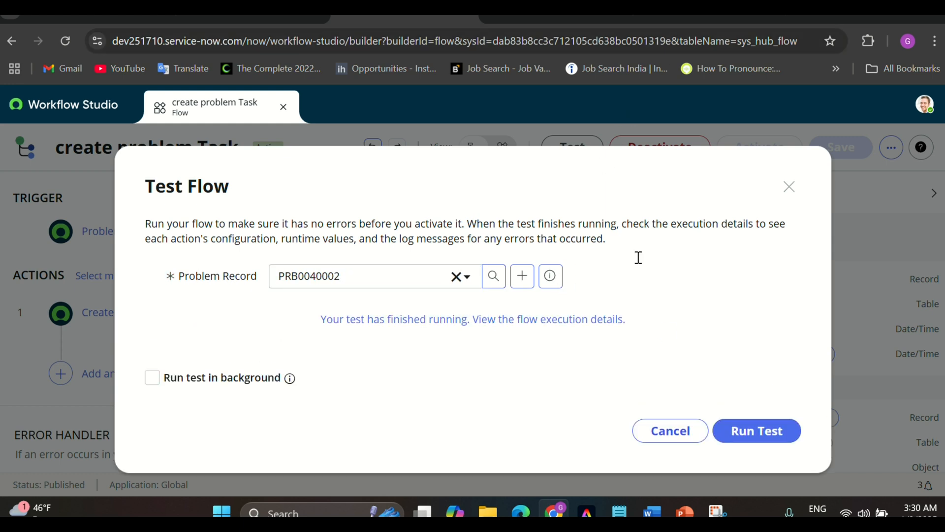
Open the execution details and expand Create Task to see output PTASK0010002
left_click(562, 319)
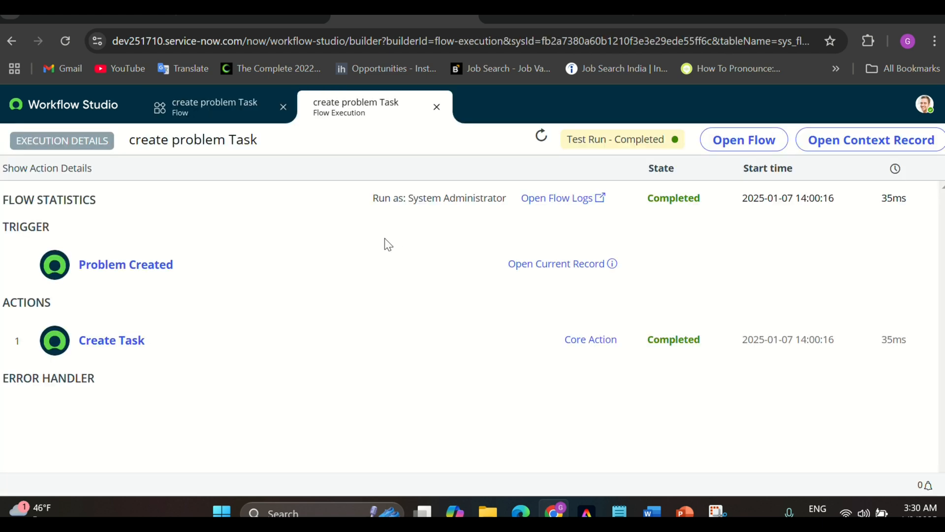
left_click(413, 351)
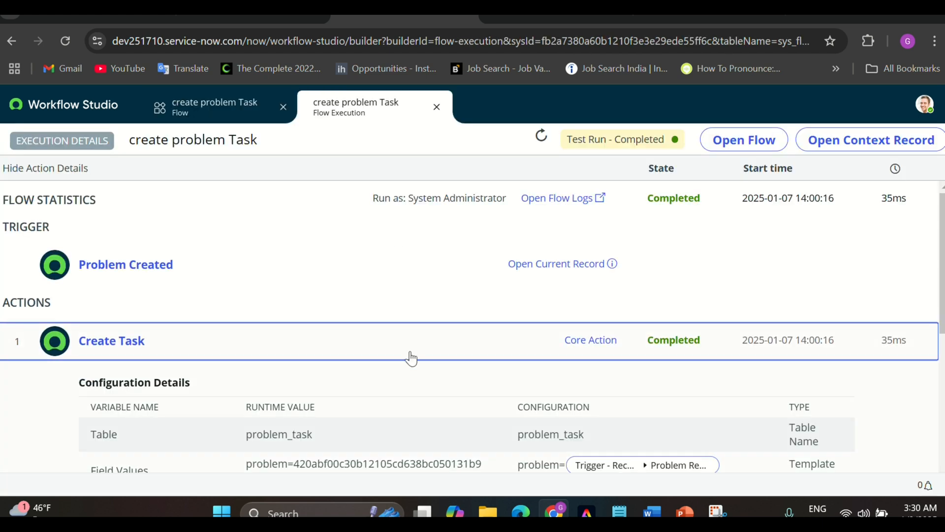
scroll(403, 375, "down", 5)
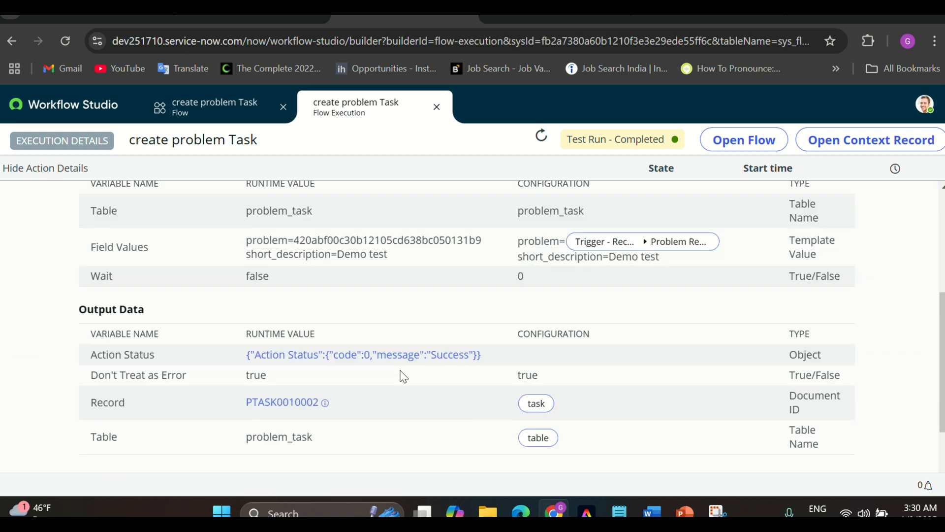
Reload problem PRB0040002 to show its tasks PTASK0010001 and PTASK0010002, both 'Demo test'
left_click(657, 9)
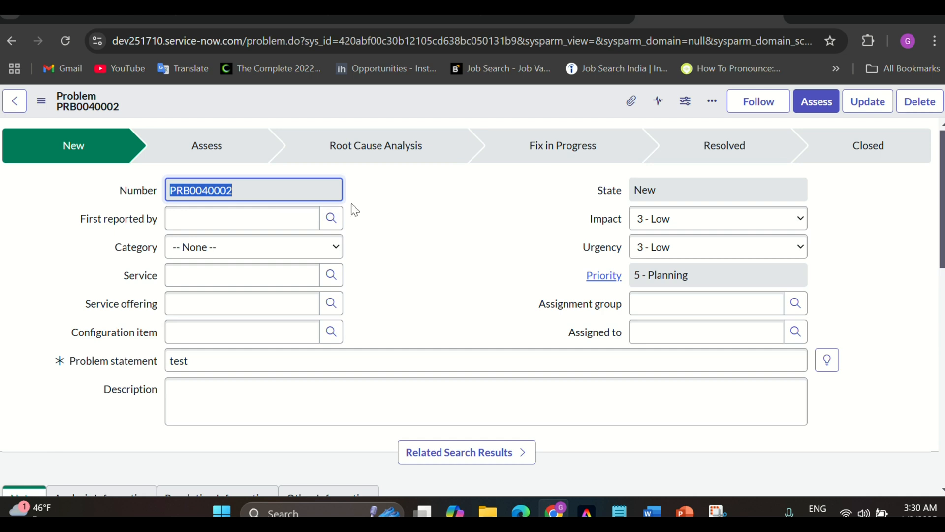
left_click(67, 46)
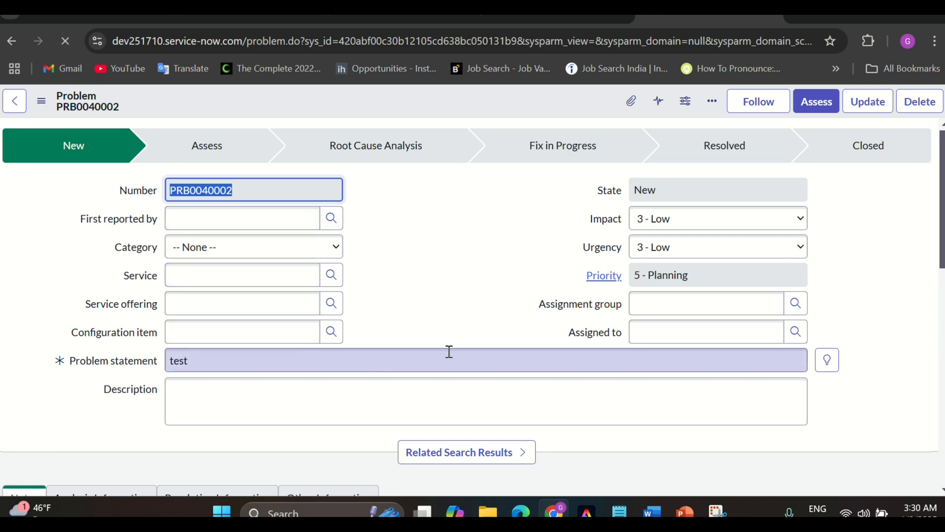
scroll(461, 280, "down", 3)
scroll(462, 274, "down", 8)
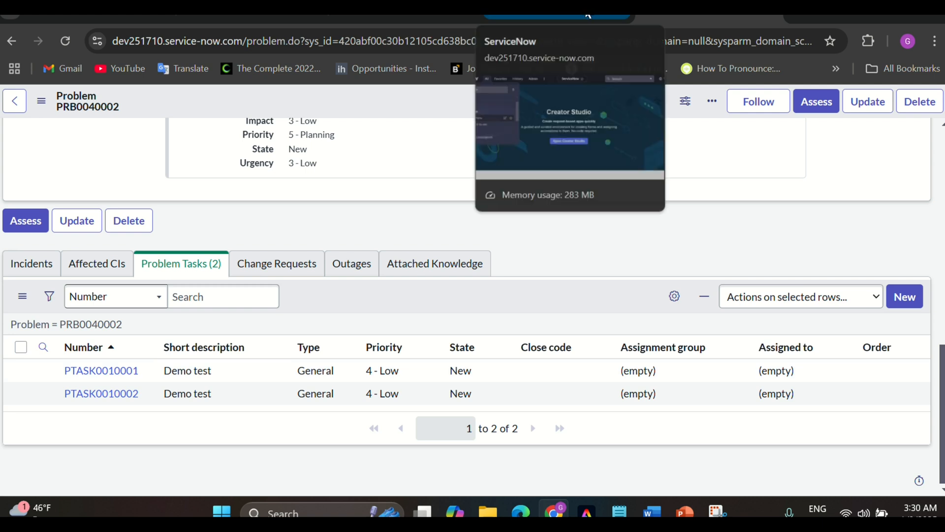
Close the Test Flow dialog on the create problem Task flow and list its executions
left_click(353, 12)
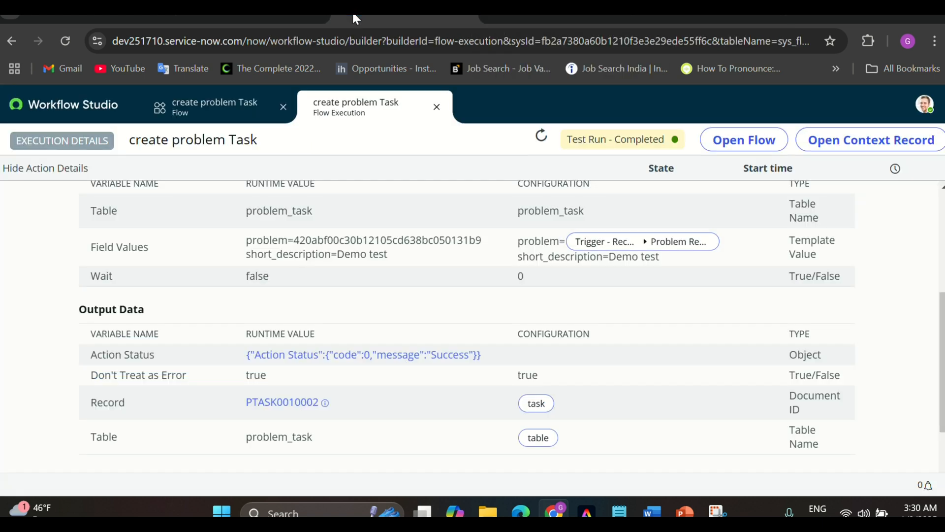
left_click(220, 117)
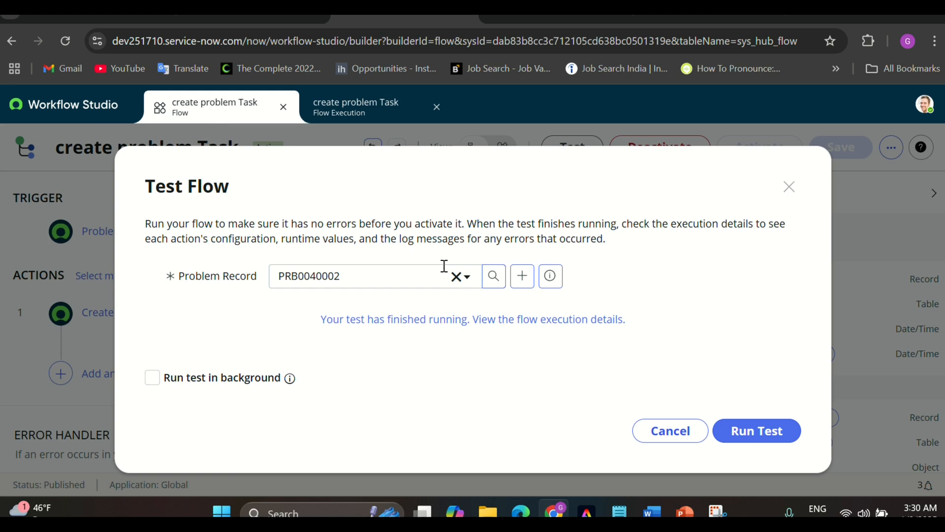
left_click(659, 439)
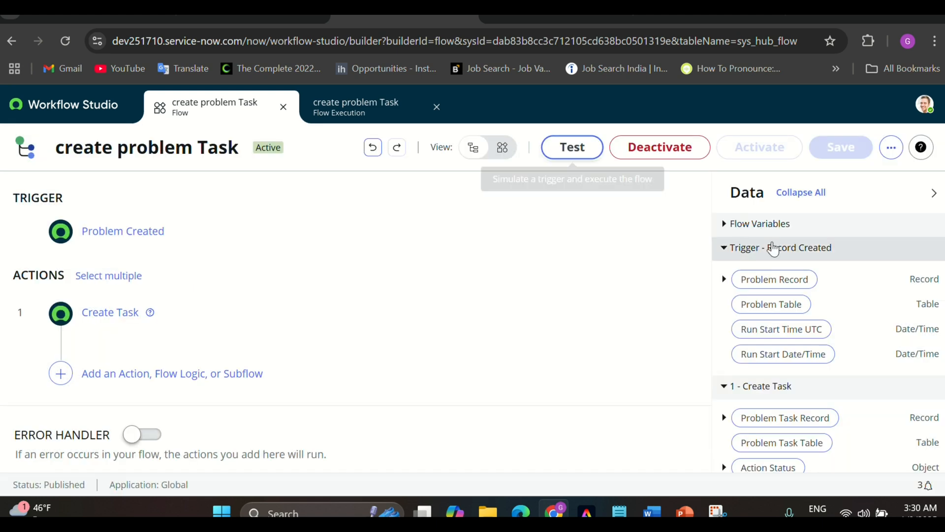
left_click(893, 149)
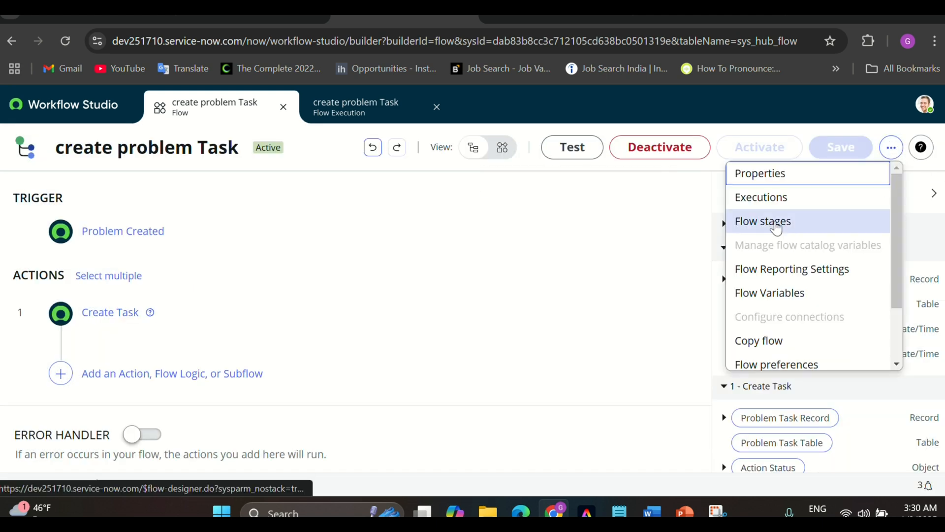
left_click(778, 203)
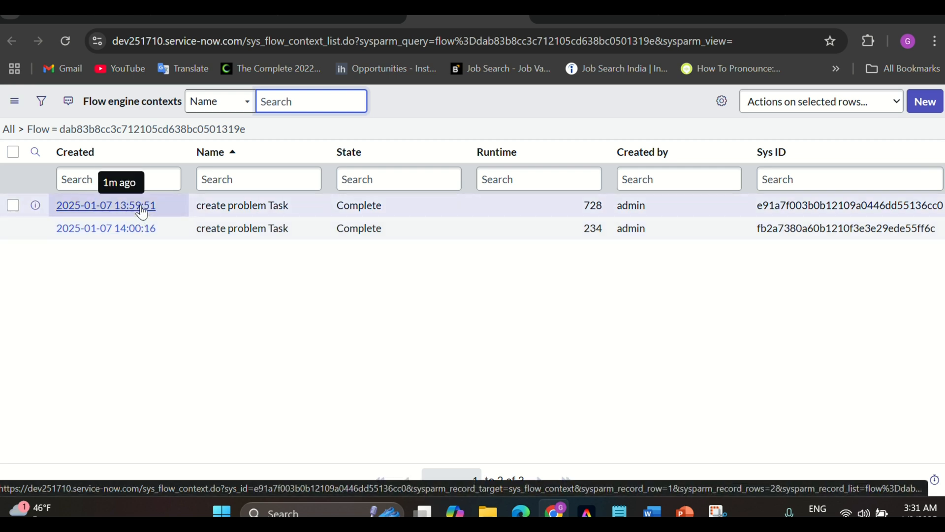
Open the 13:59:51 run's execution details and confirm Create Task completed, creating PTASK0010001
left_click(561, 17)
left_click(603, 18)
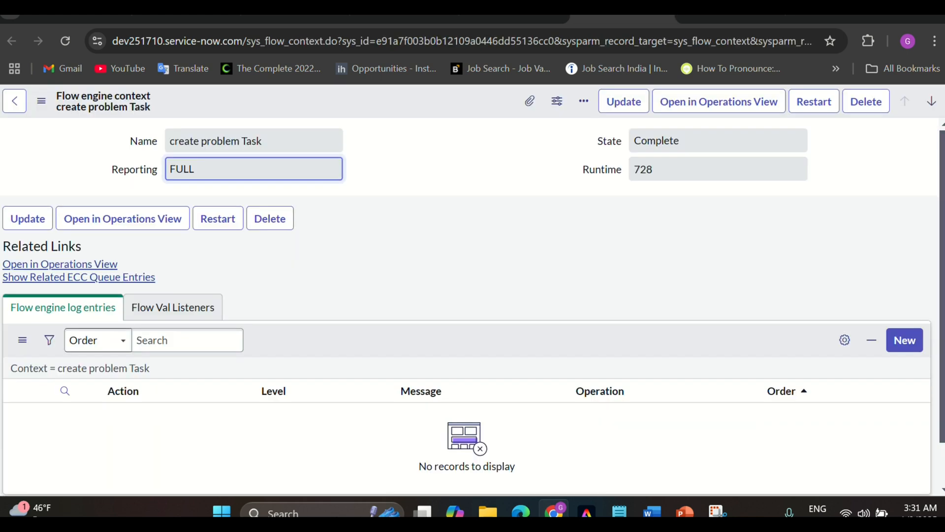
left_click(91, 265)
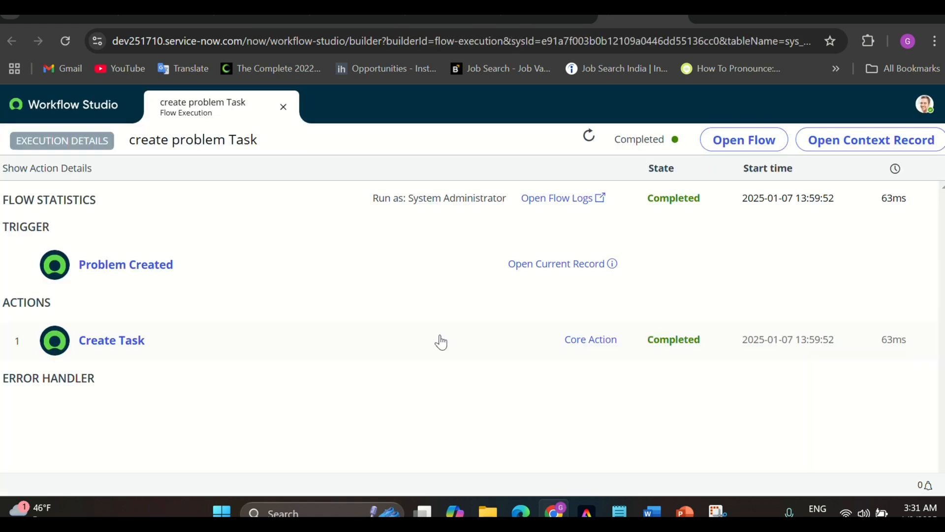
left_click(355, 347)
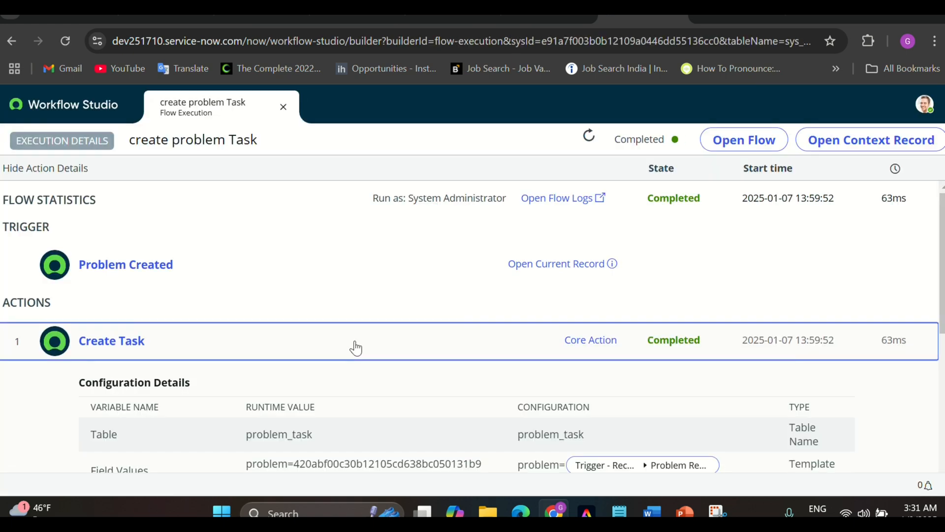
scroll(355, 348, "down", 6)
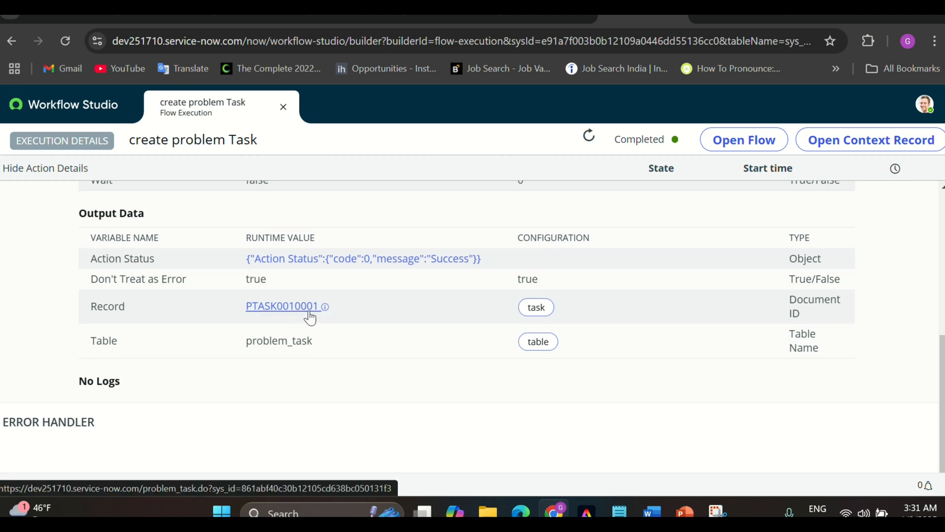
mouse_move(343, 15)
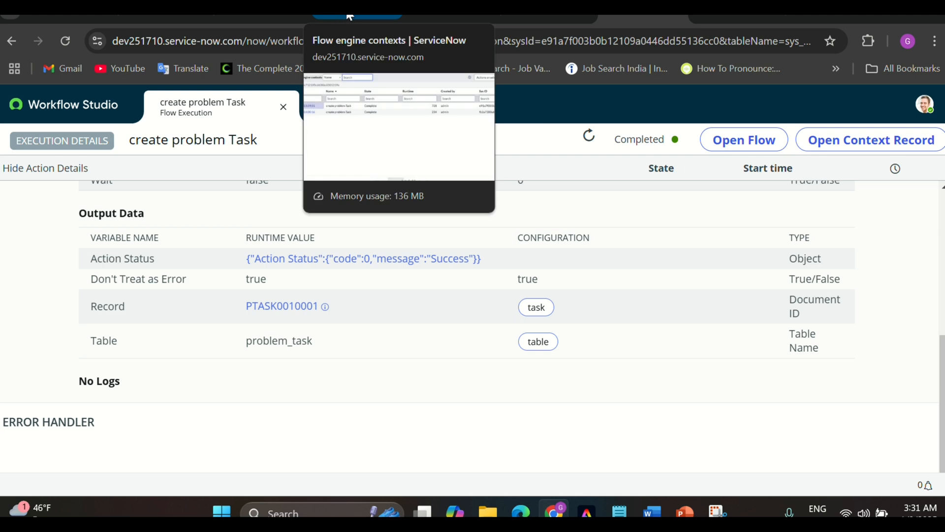
Review PRB0040002's form, still state New, and its two related problem tasks
left_click(709, 14)
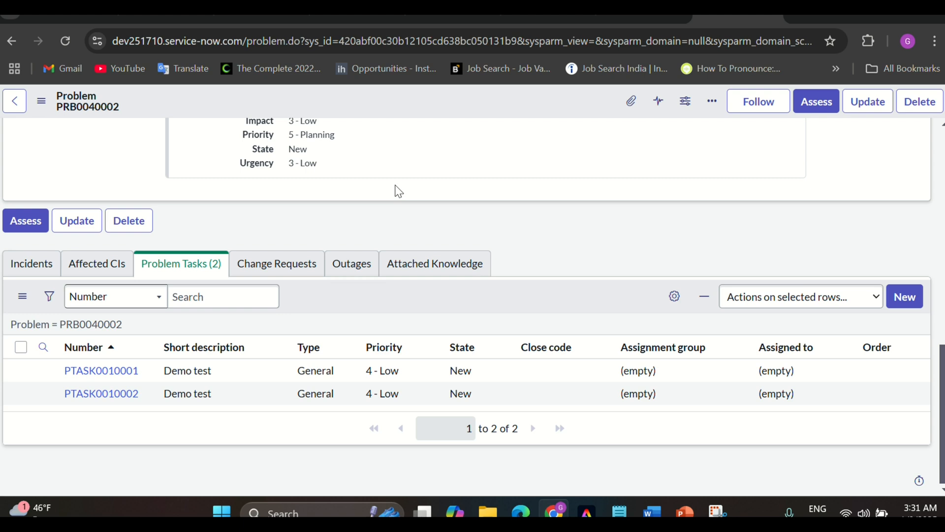
scroll(399, 192, "up", 10)
scroll(379, 249, "down", 1)
scroll(379, 250, "up", 1)
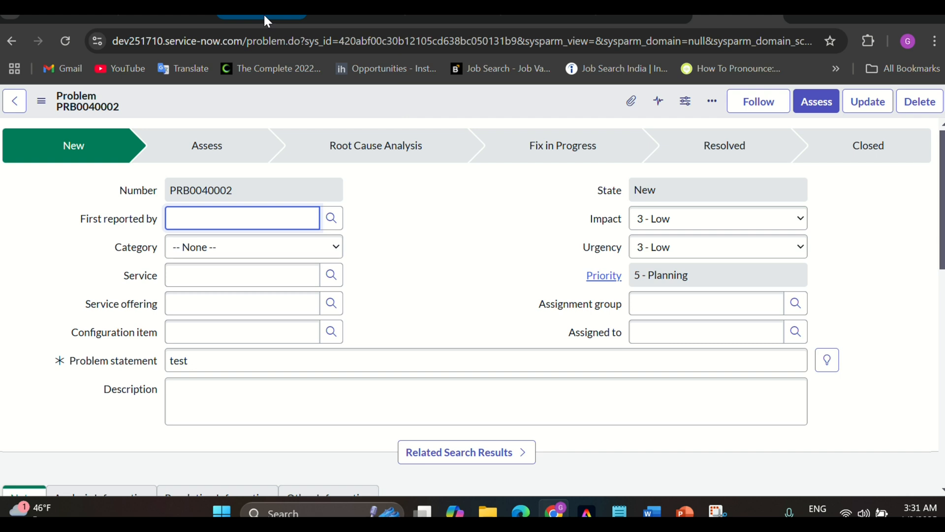
Go to the Workflow Studio flows list and start a new flow
left_click(264, 12)
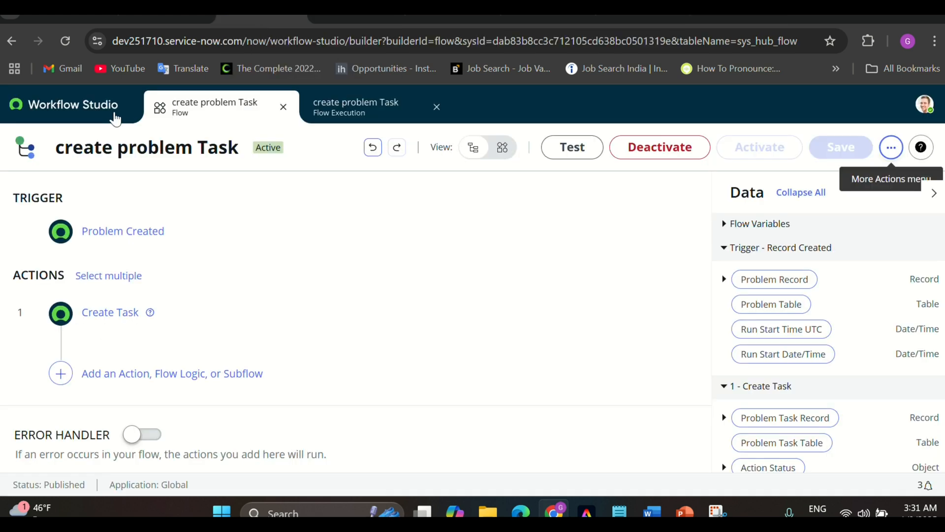
left_click(105, 110)
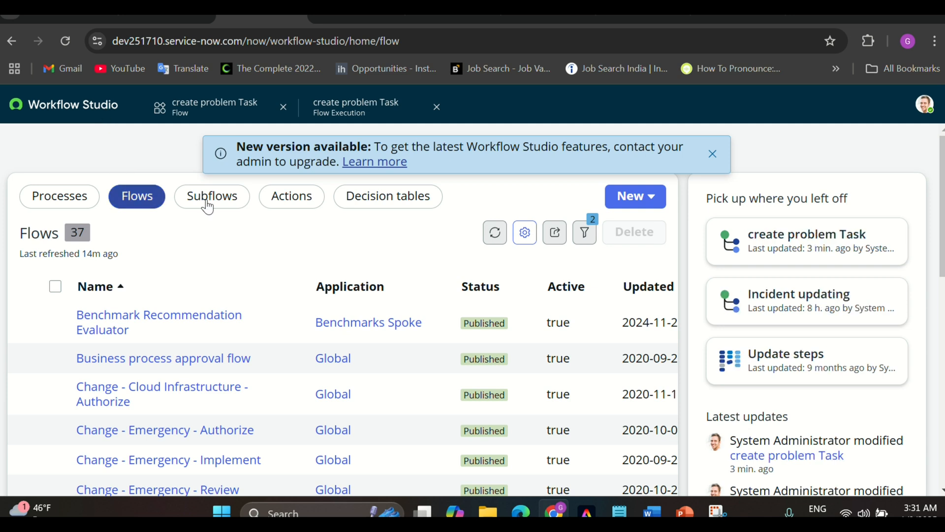
left_click(645, 200)
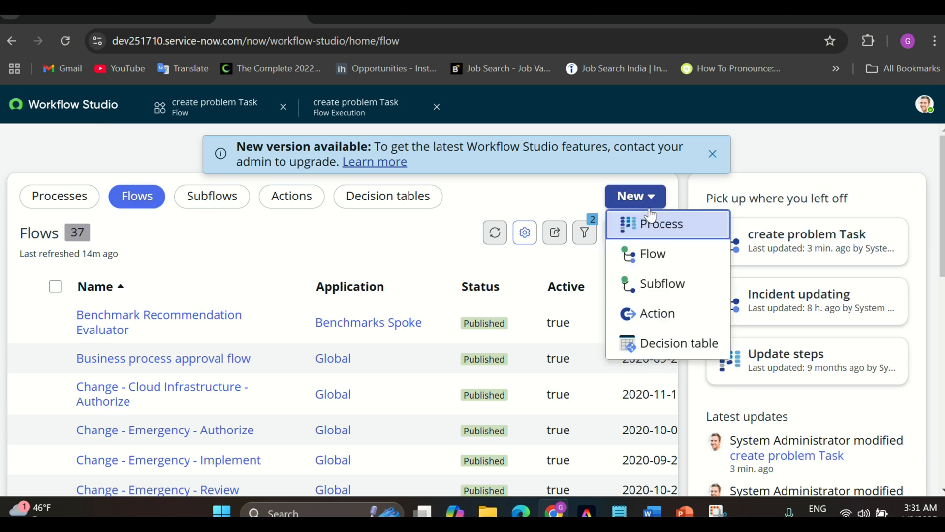
left_click(654, 260)
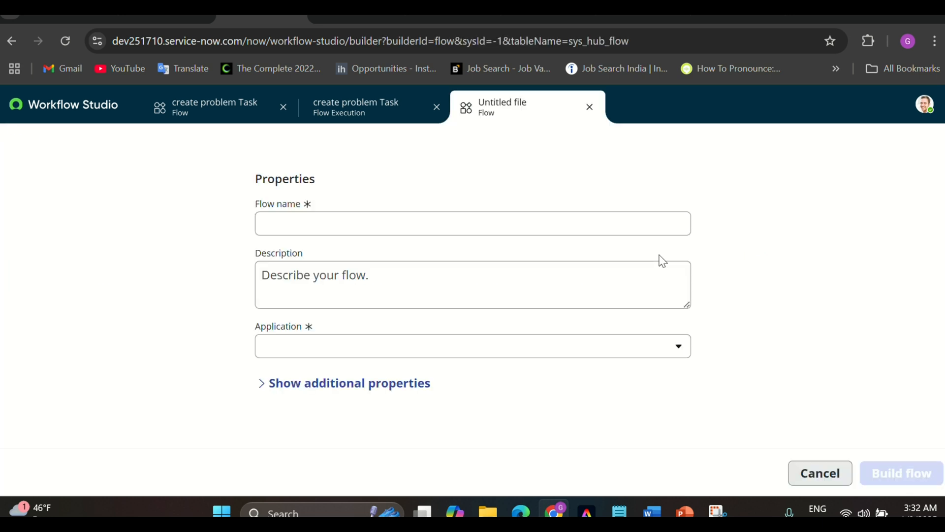
Name the flow 'Updating problem record' and paste the same text as its description
left_click(376, 226)
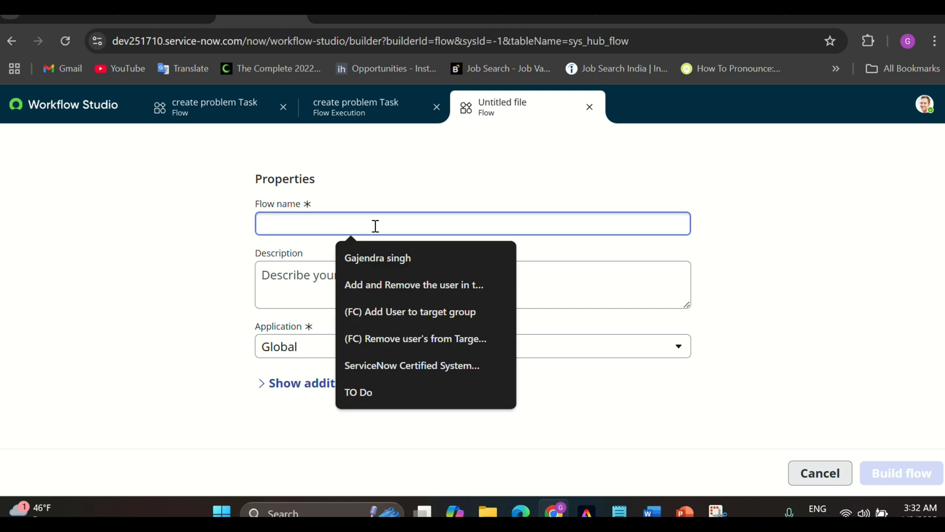
key("Caps_Lock")
type("U")
key("Caps_Lock")
type("p")
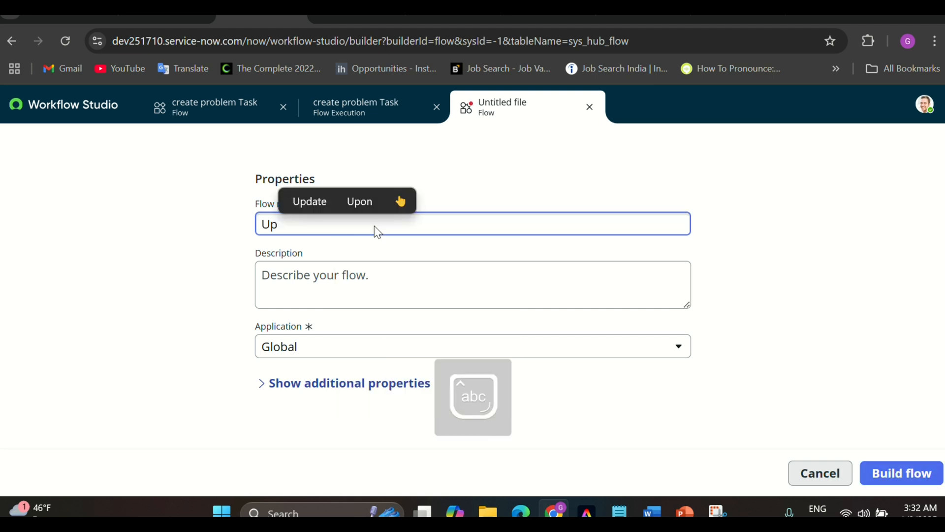
type("da")
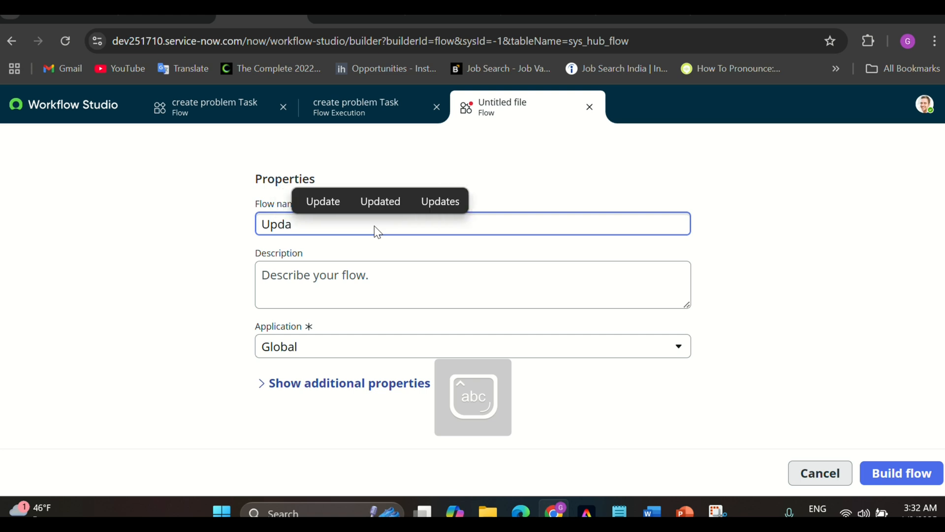
type("ting ")
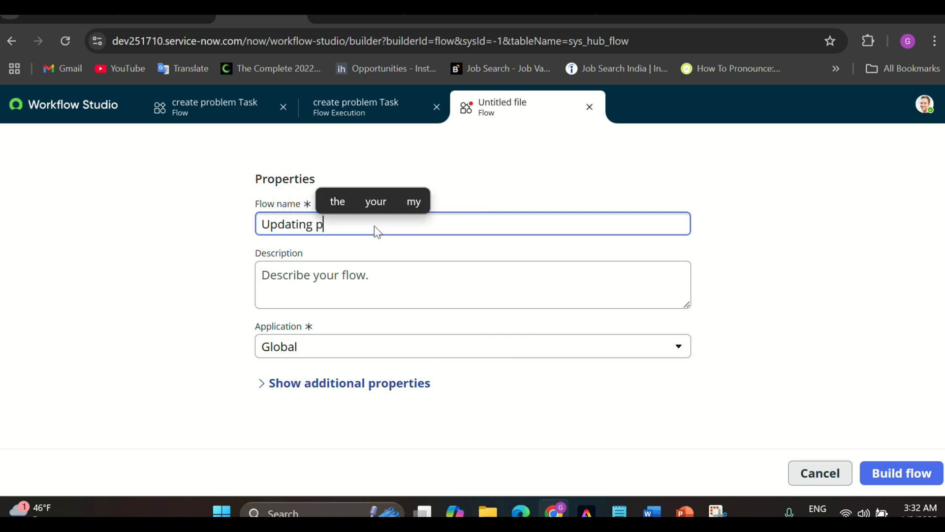
type("p")
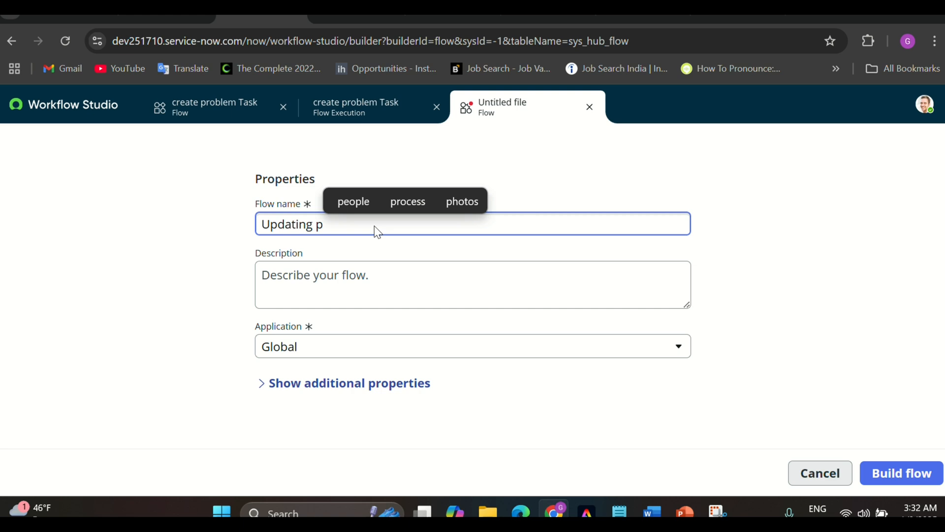
type("roblem rec")
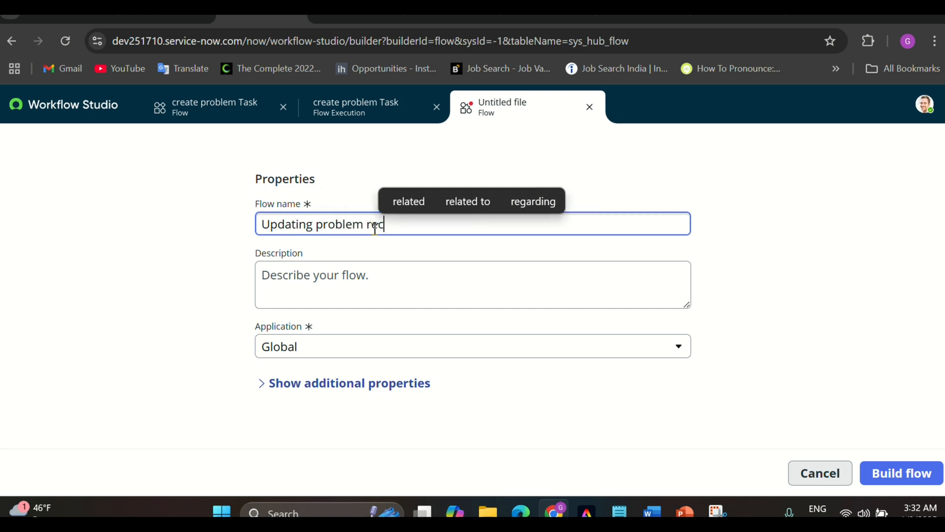
type("ord")
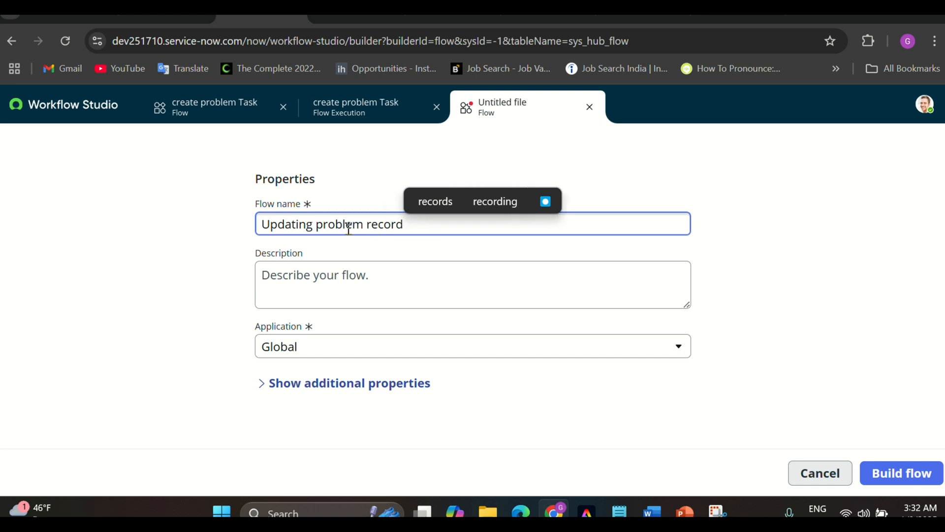
key("ctrl+a")
key("ctrl+c")
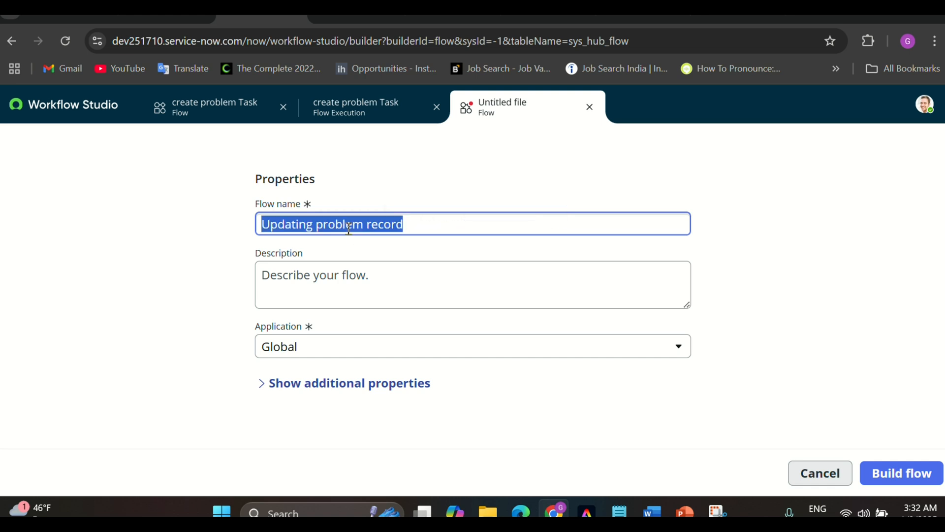
left_click(323, 276)
key("ctrl+v")
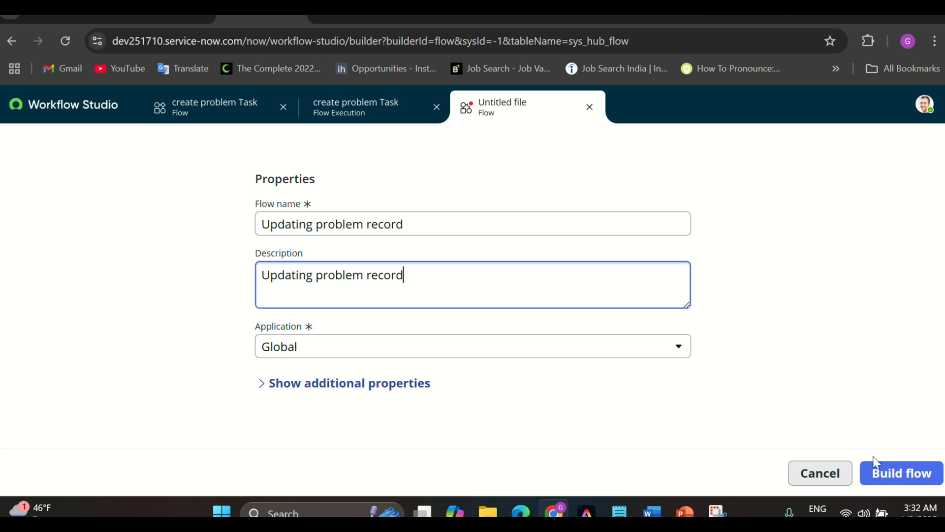
Create the flow and set its trigger to Updated records on the Problem table
left_click(883, 473)
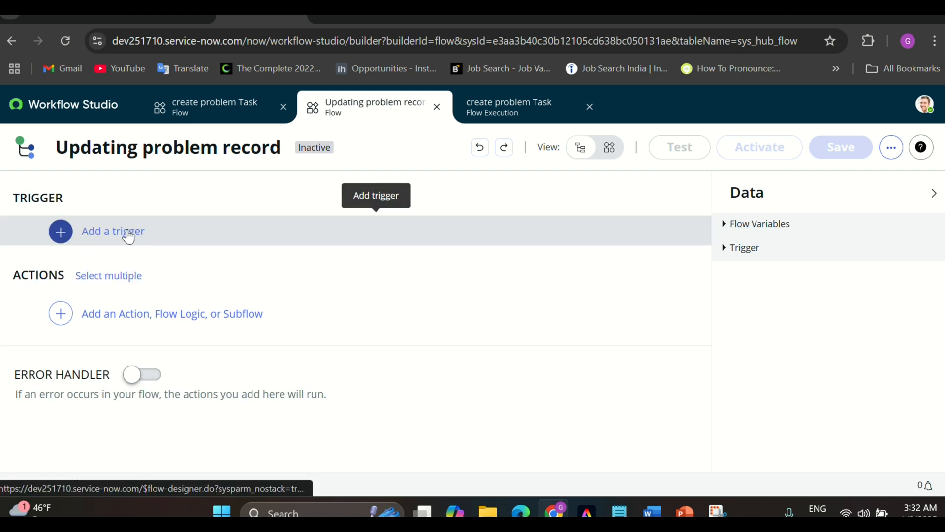
left_click(128, 235)
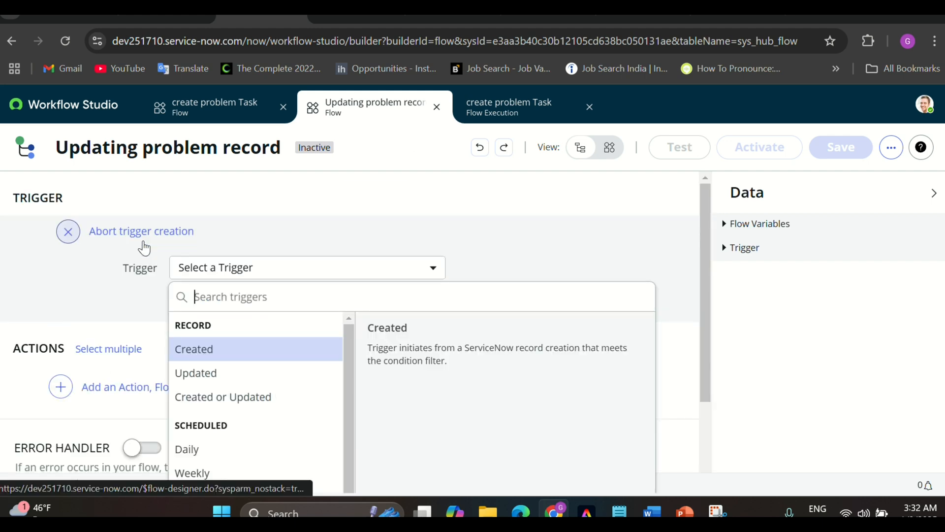
left_click(198, 377)
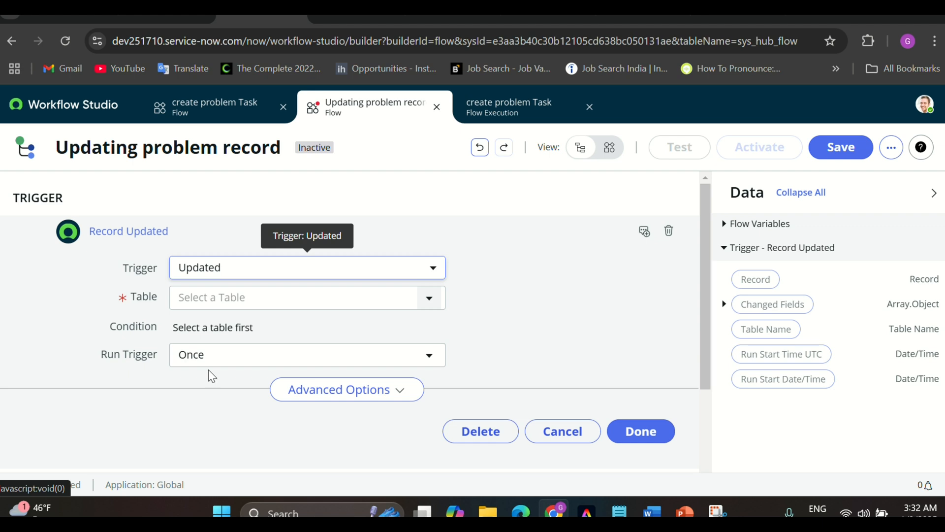
left_click(242, 300)
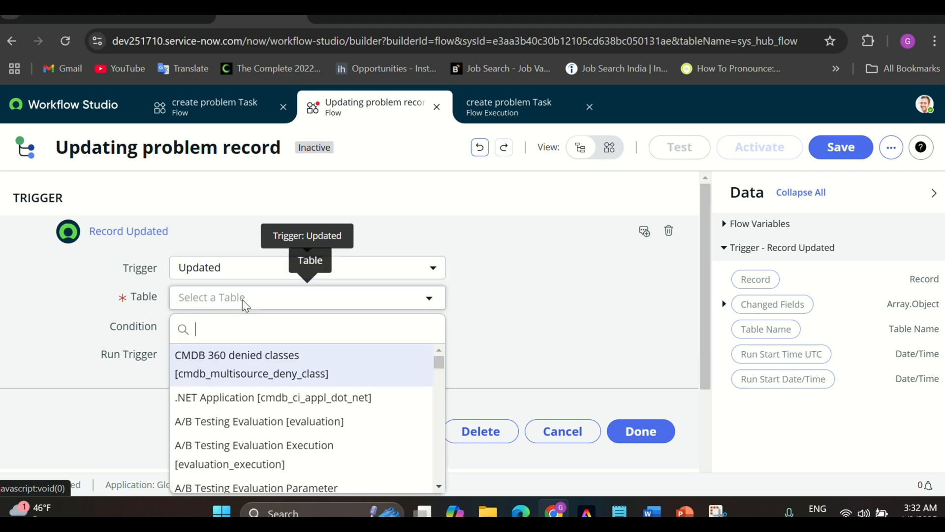
type("proble")
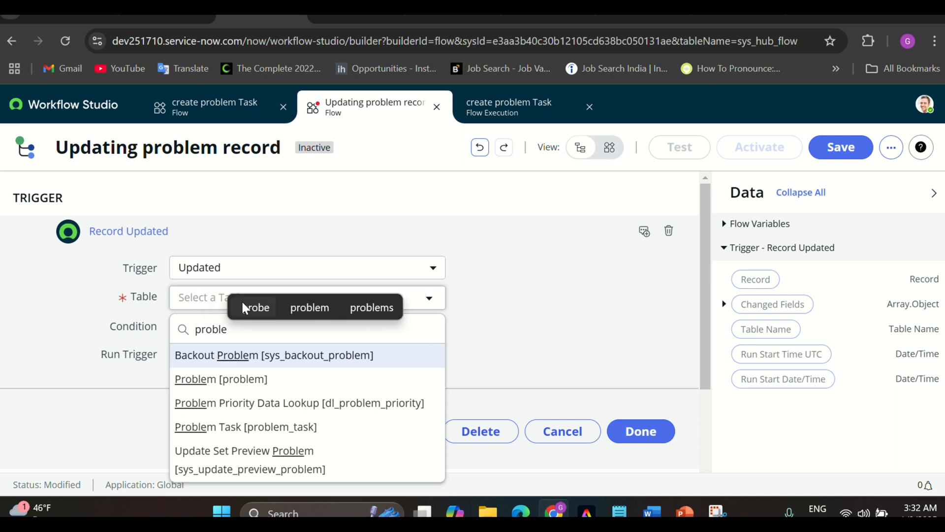
left_click(229, 383)
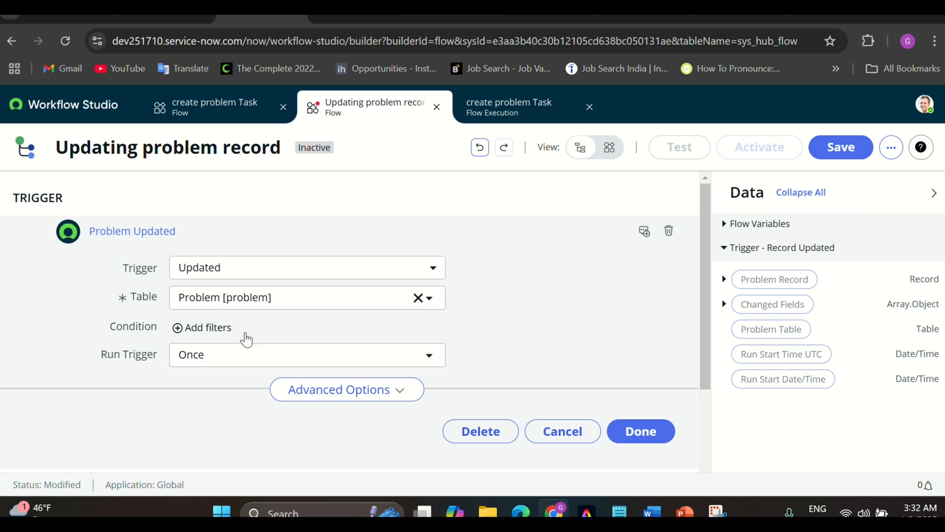
scroll(528, 363, "down", 1)
Add the trigger condition Assignment group is Network CAB Managers
left_click(217, 309)
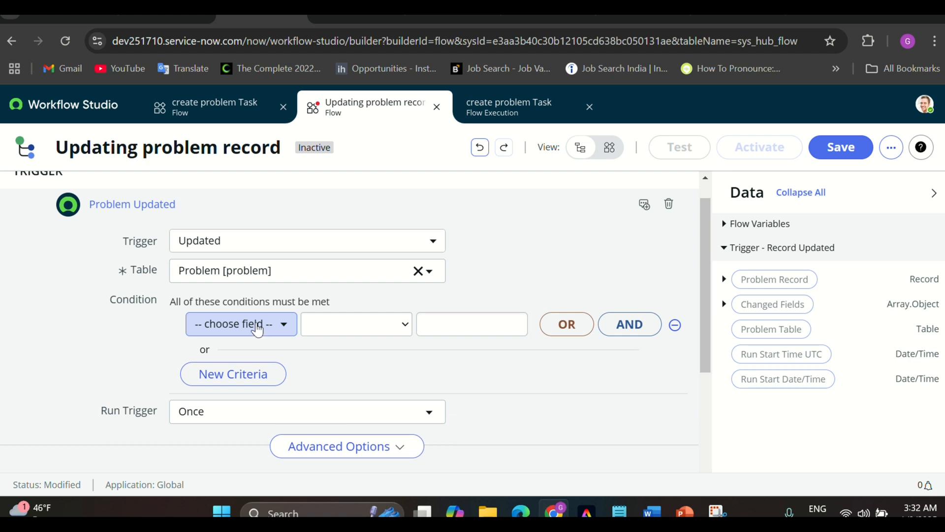
left_click(257, 329)
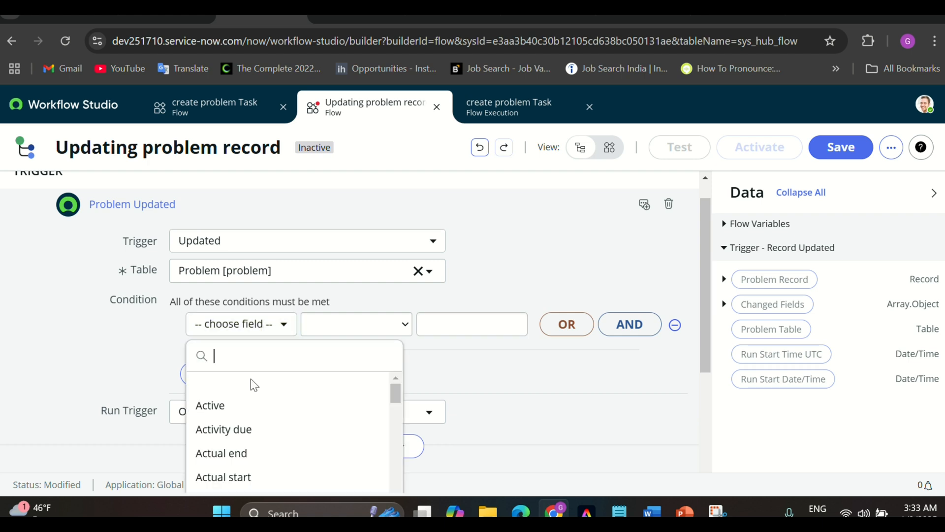
scroll(250, 381, "down", 3)
scroll(248, 409, "down", 3)
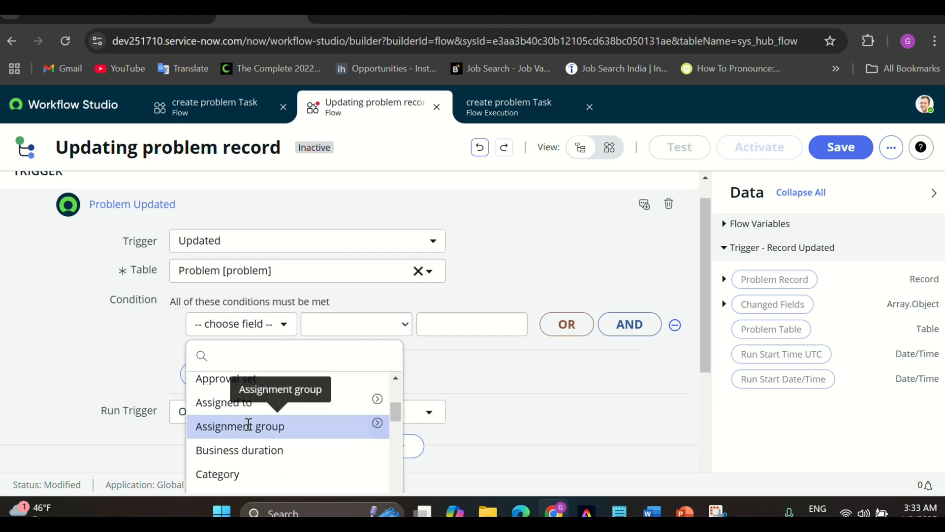
left_click(249, 426)
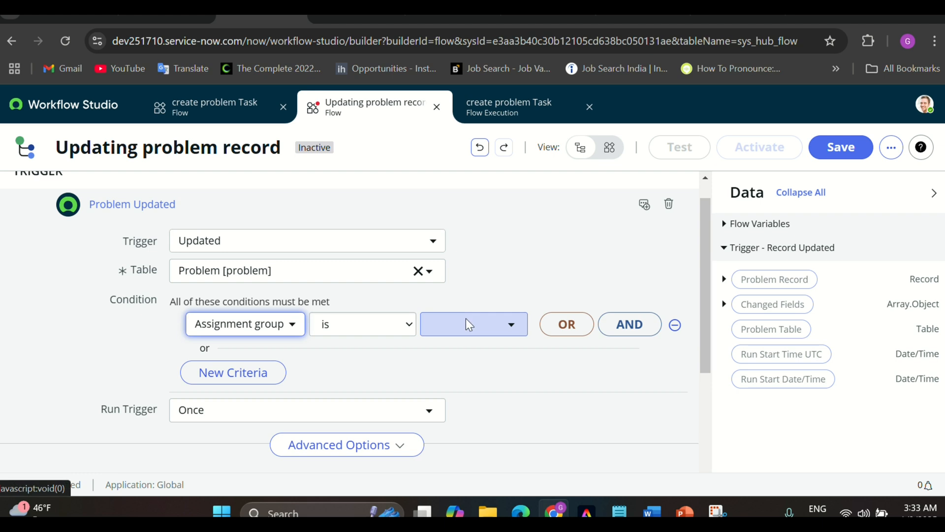
left_click(466, 320)
type("m")
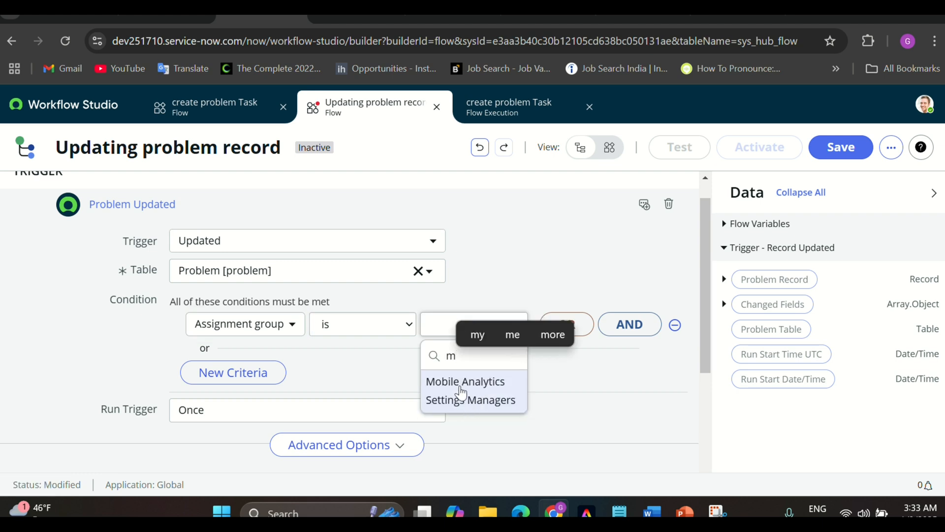
key("BackSpace")
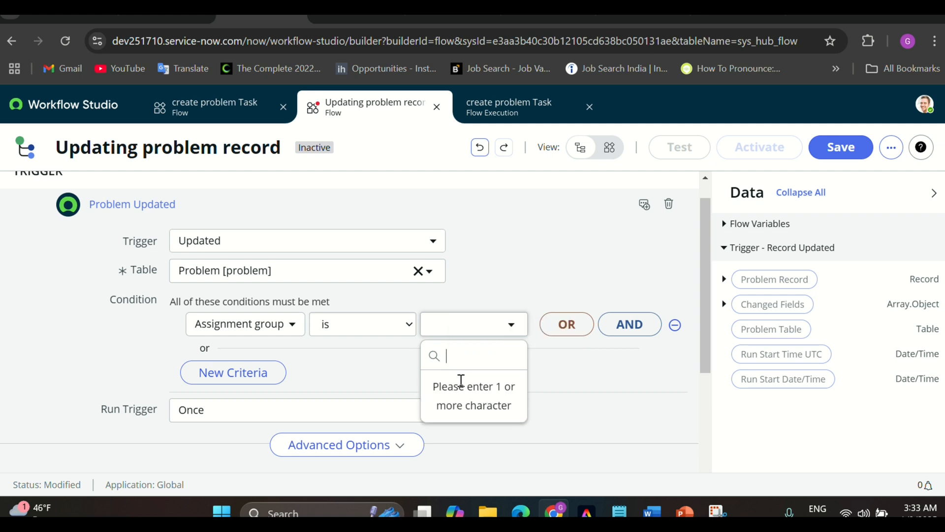
type("new")
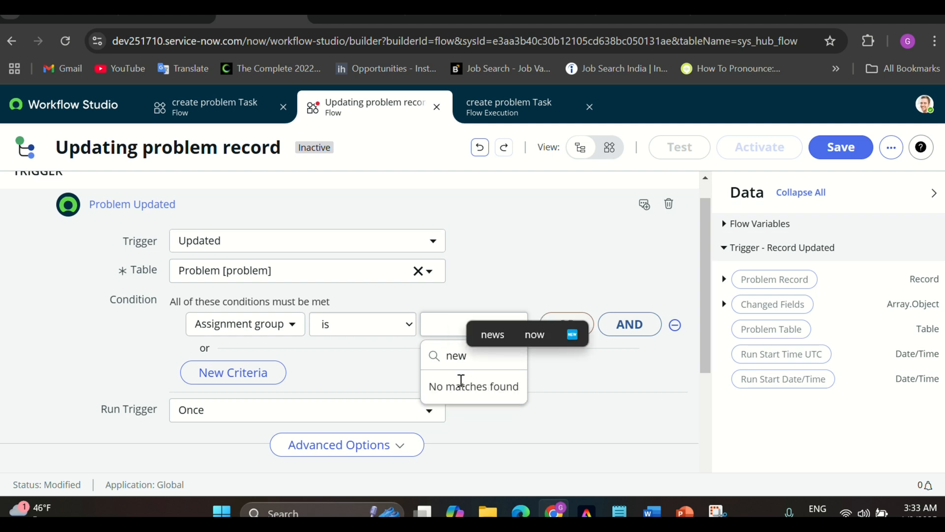
key("BackSpace")
type("t")
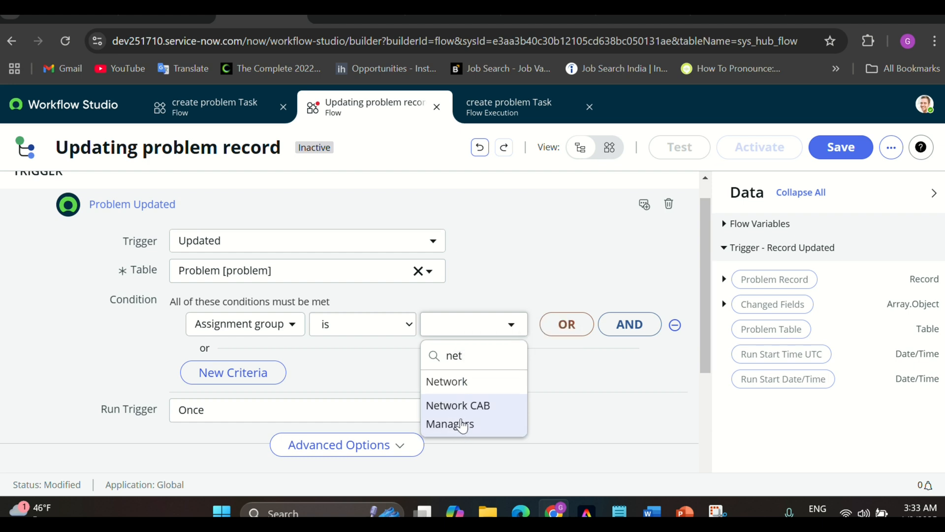
left_click(462, 424)
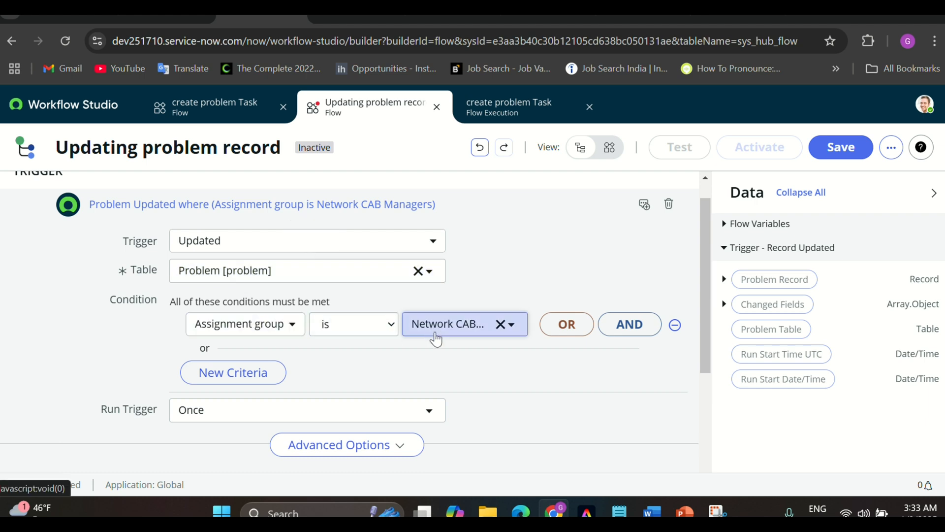
scroll(497, 374, "down", 2)
left_click(639, 418)
left_click(136, 322)
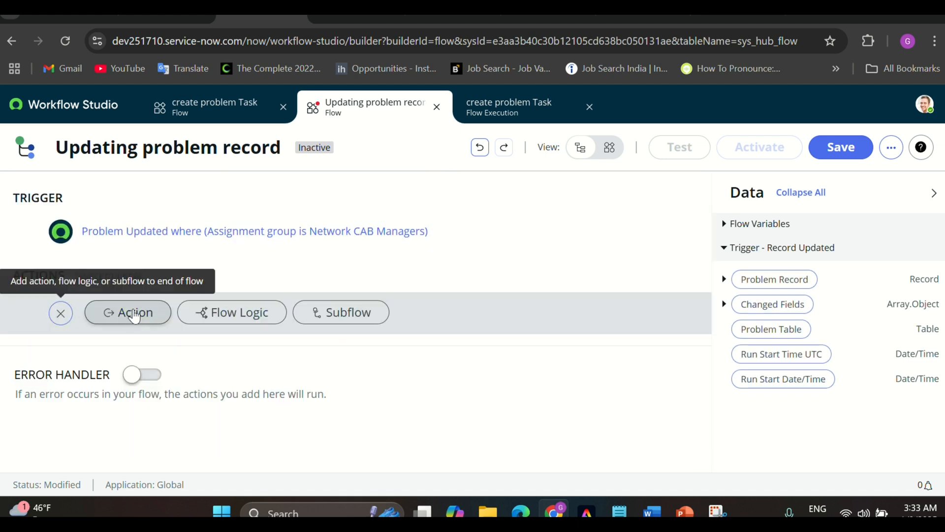
Add a Create Task action that creates a record in the Problem Task table
left_click(135, 313)
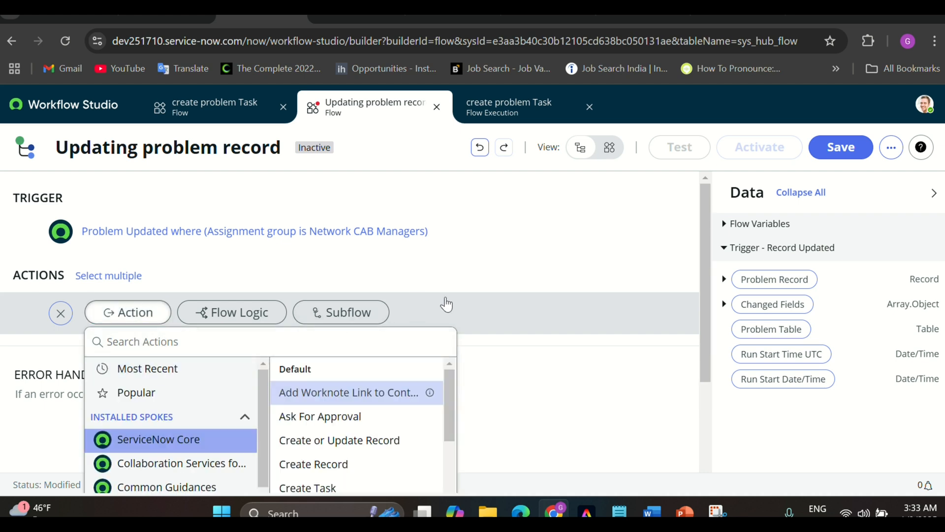
scroll(526, 297, "down", 2)
left_click(157, 297)
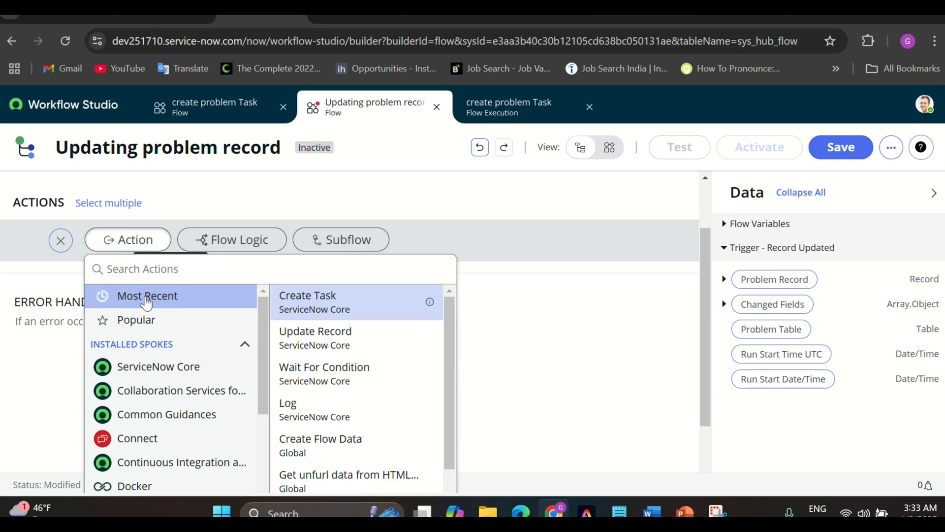
left_click(312, 303)
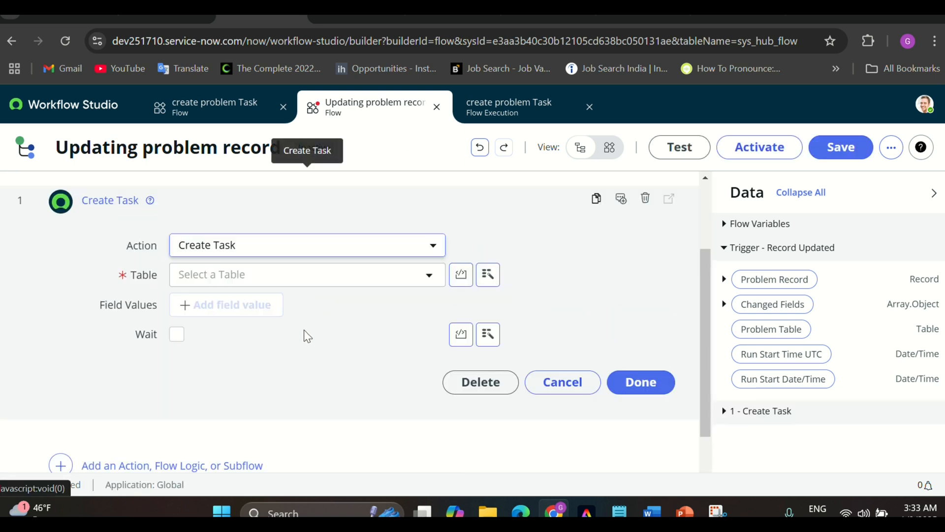
left_click(293, 275)
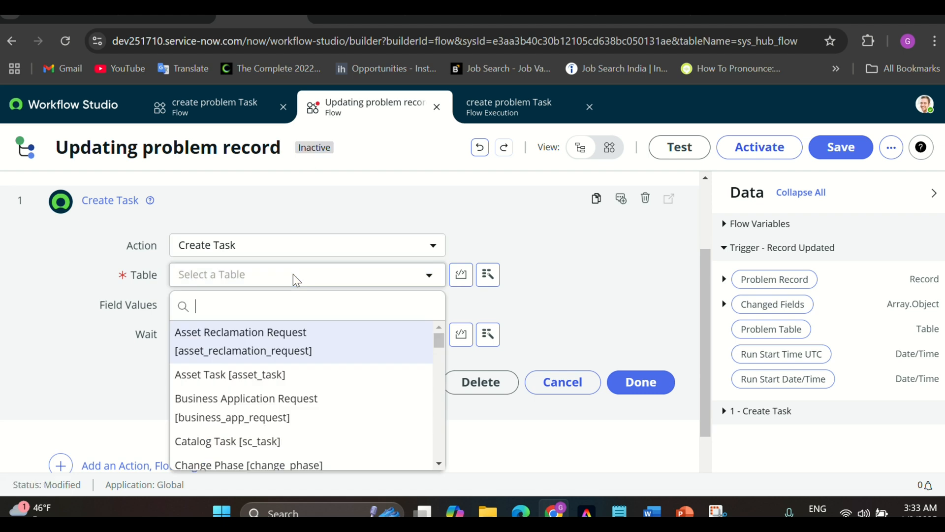
type("problem")
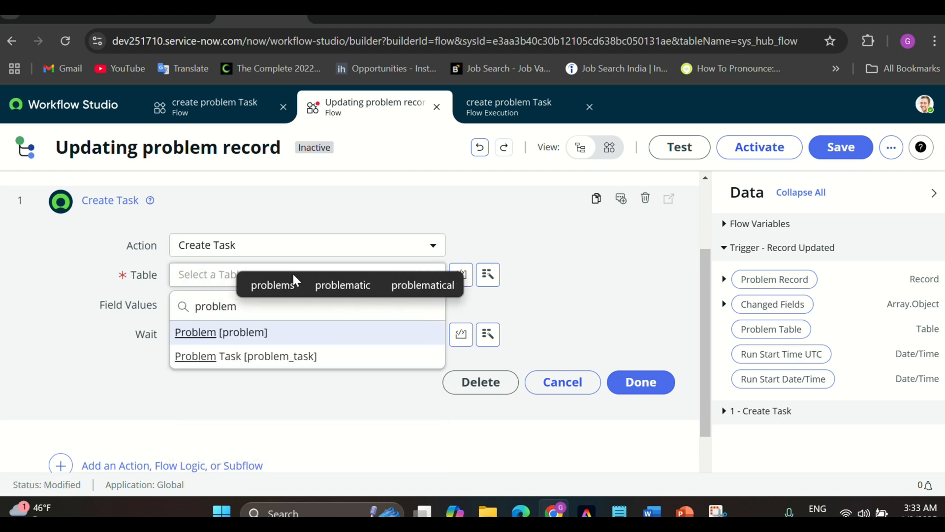
left_click(274, 361)
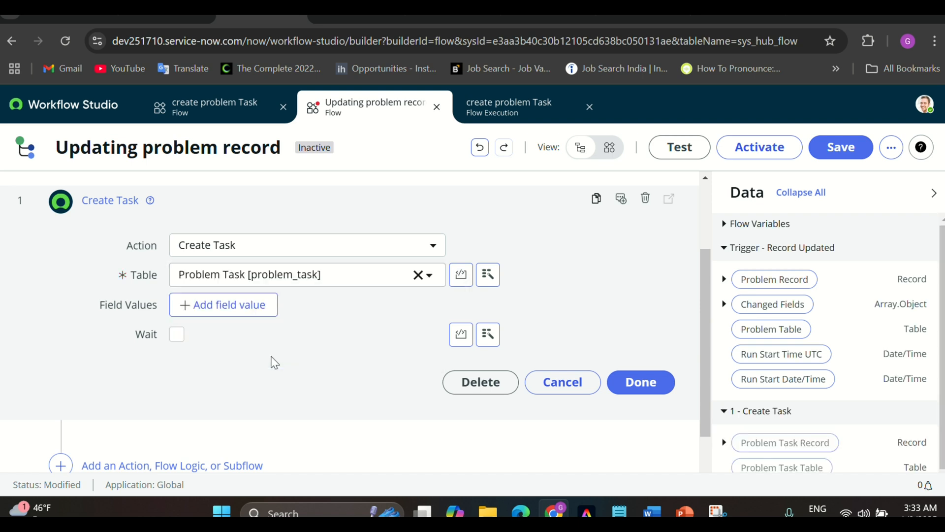
Set the task's Problem field to the trigger's Problem Record
left_click(240, 308)
left_click(236, 308)
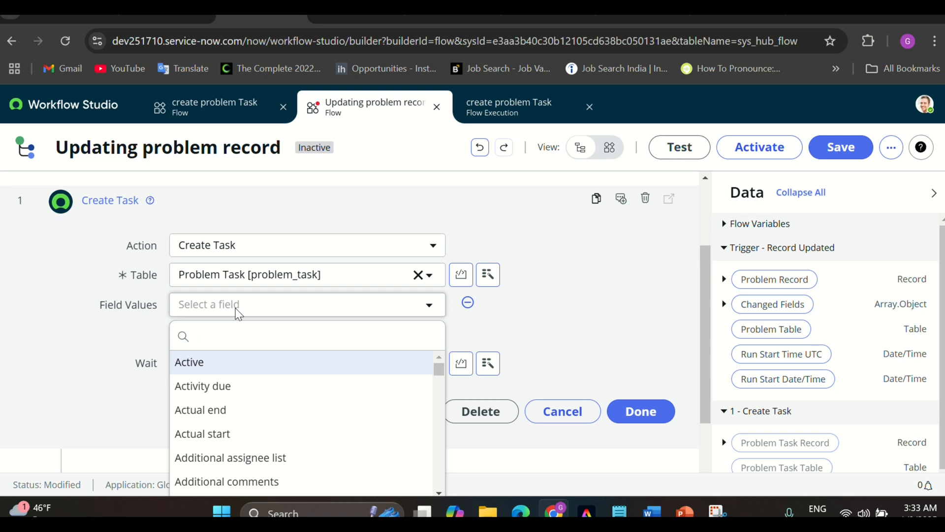
type("proble")
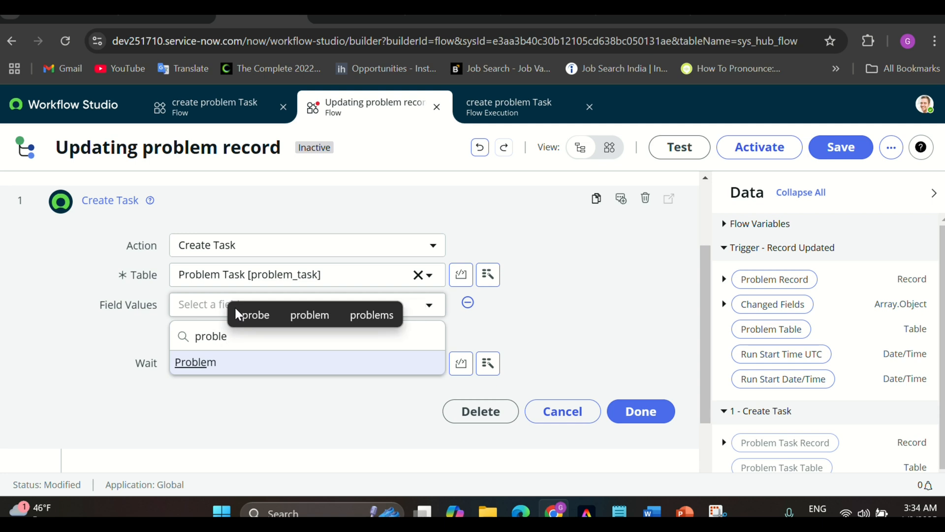
left_click(197, 365)
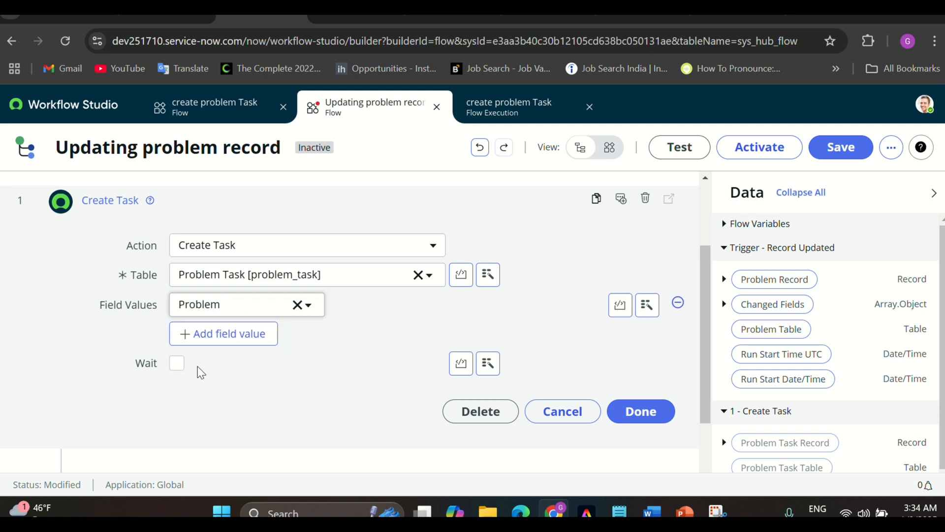
left_click(646, 310)
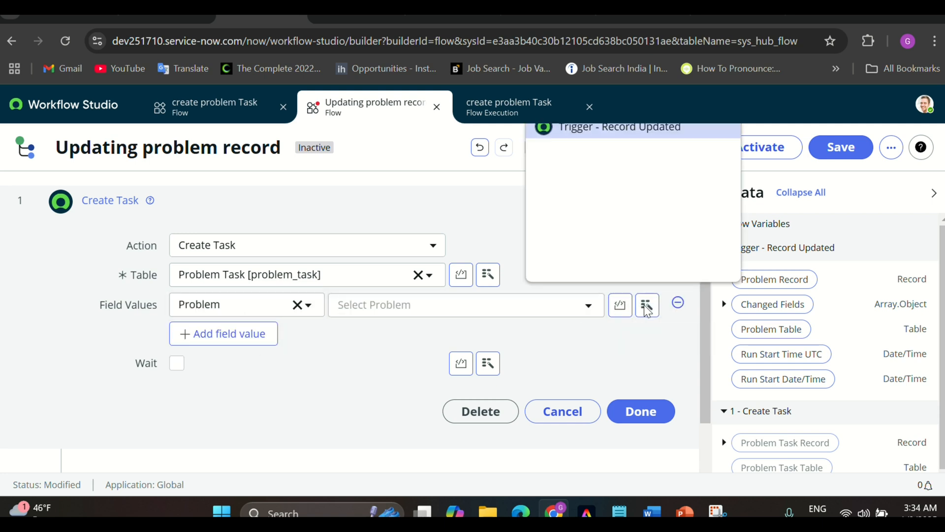
left_click(624, 129)
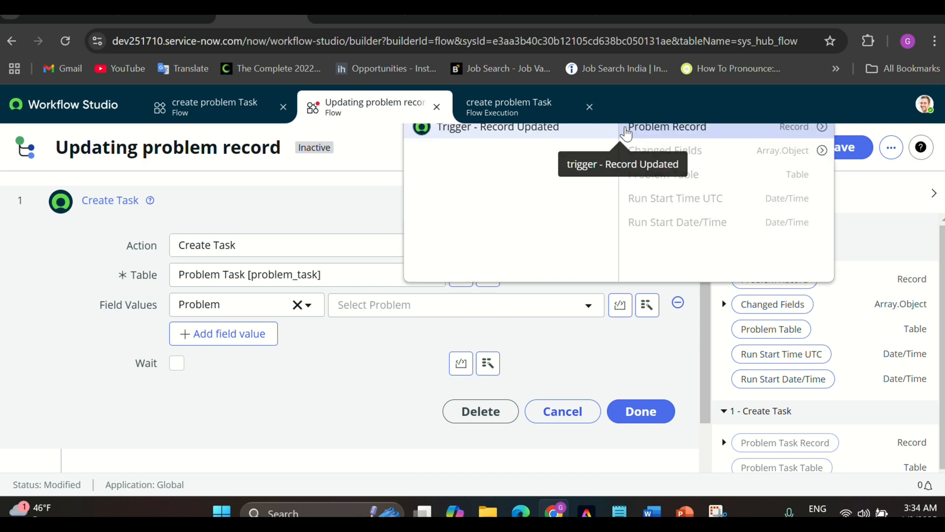
left_click(663, 129)
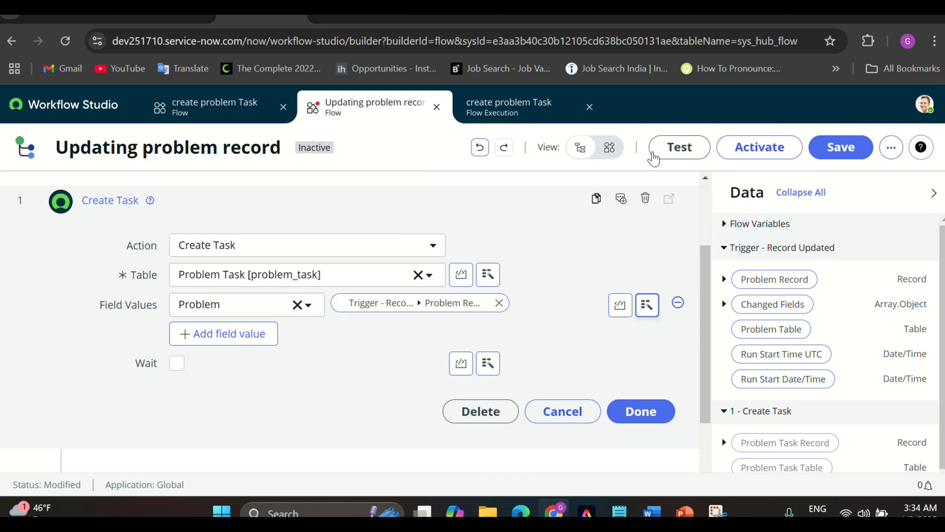
Set the task's Short description to 'Demo updated record' and finish the action
left_click(250, 339)
left_click(241, 339)
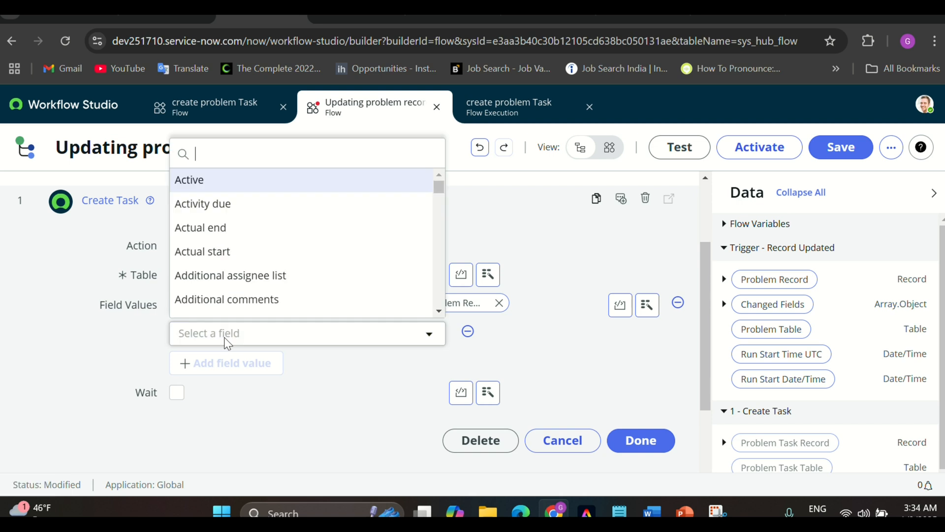
type("shor")
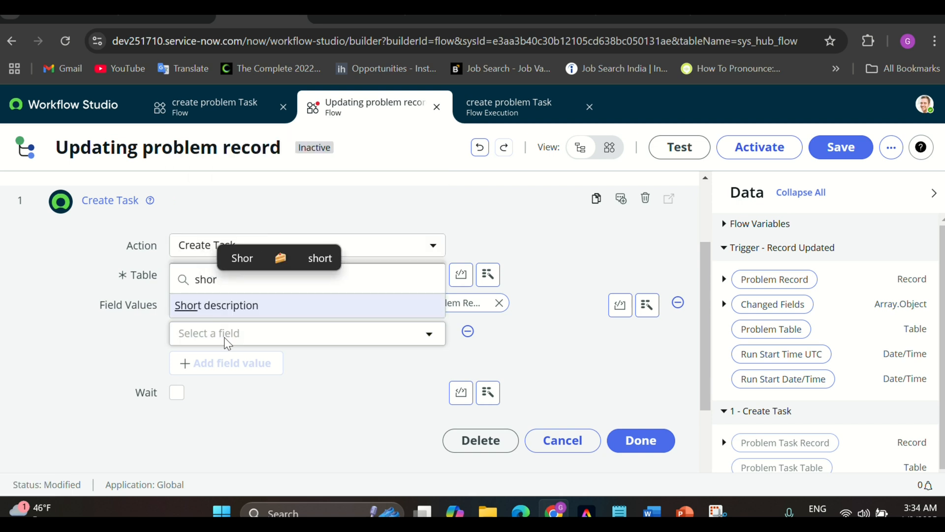
left_click(217, 306)
left_click(386, 338)
type("D")
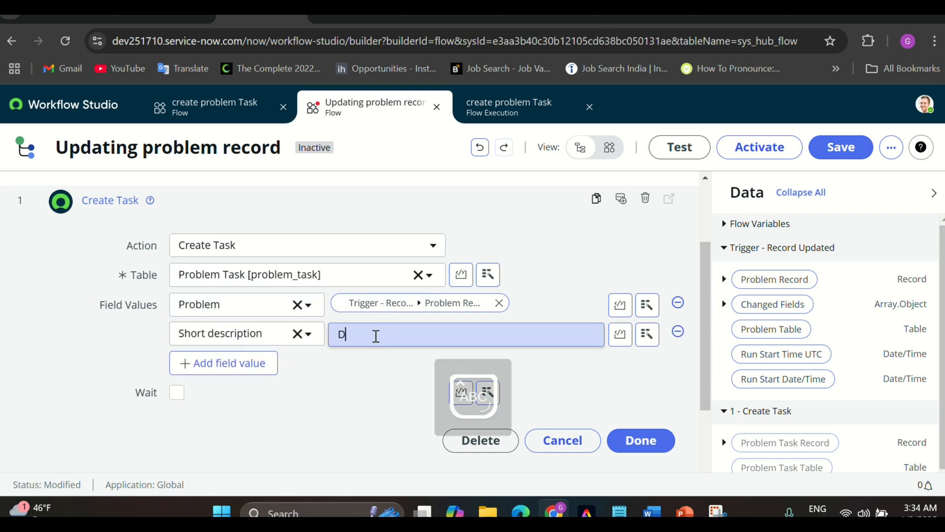
type("emo updat")
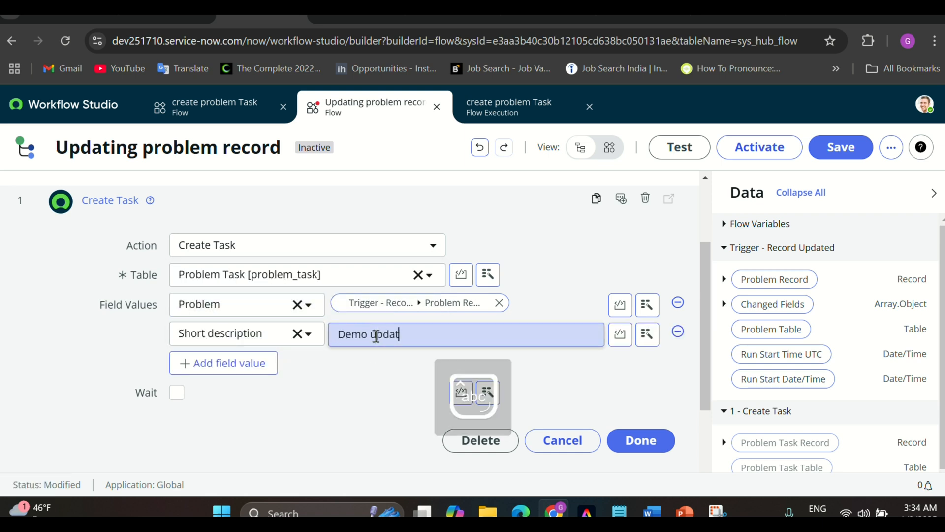
type("ed record")
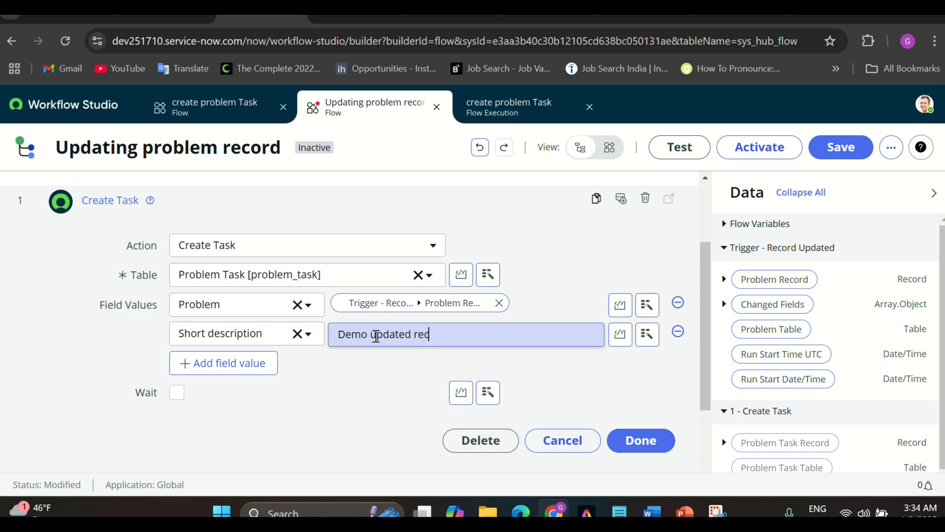
left_click(640, 443)
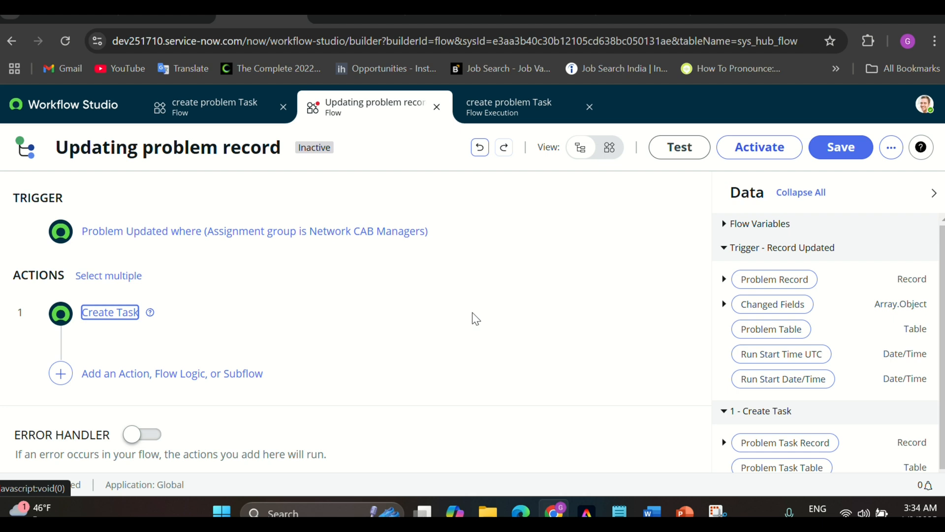
Save the Updating problem record flow, activate it, and return to PRB0040002
left_click(840, 147)
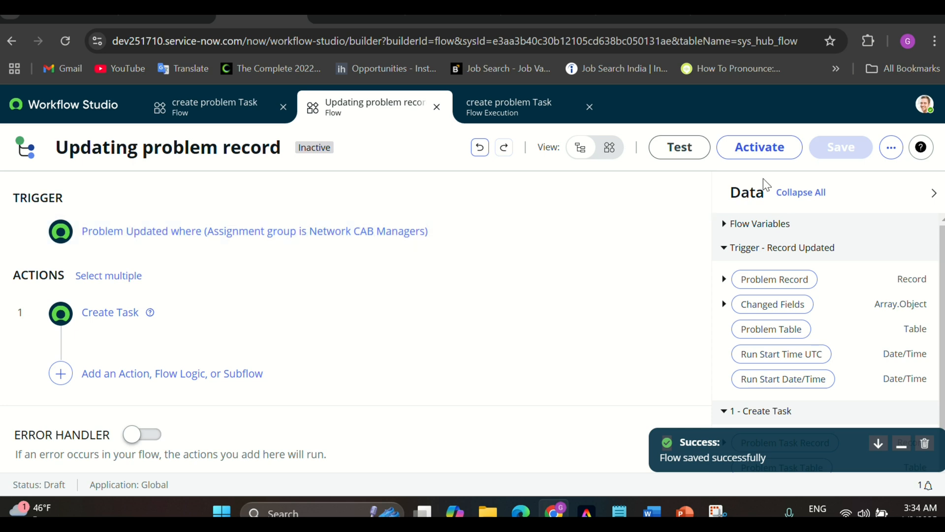
left_click(757, 157)
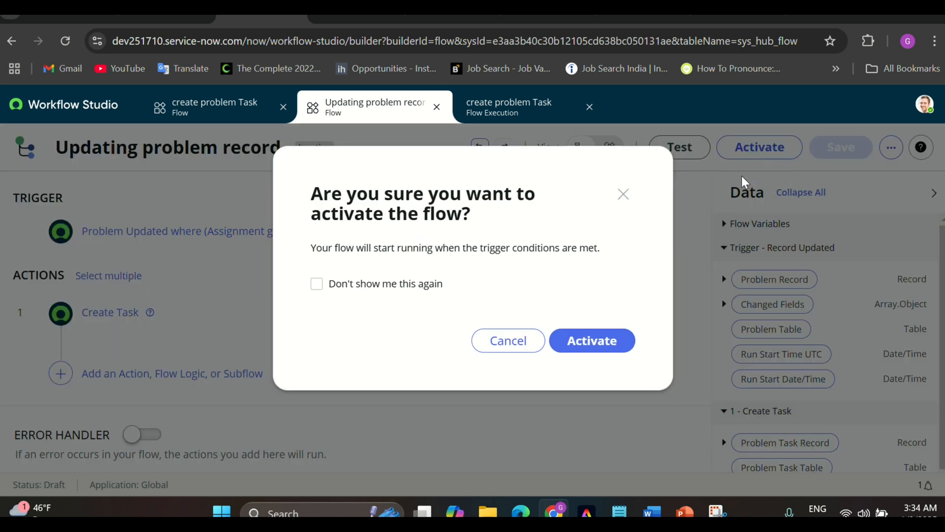
left_click(621, 342)
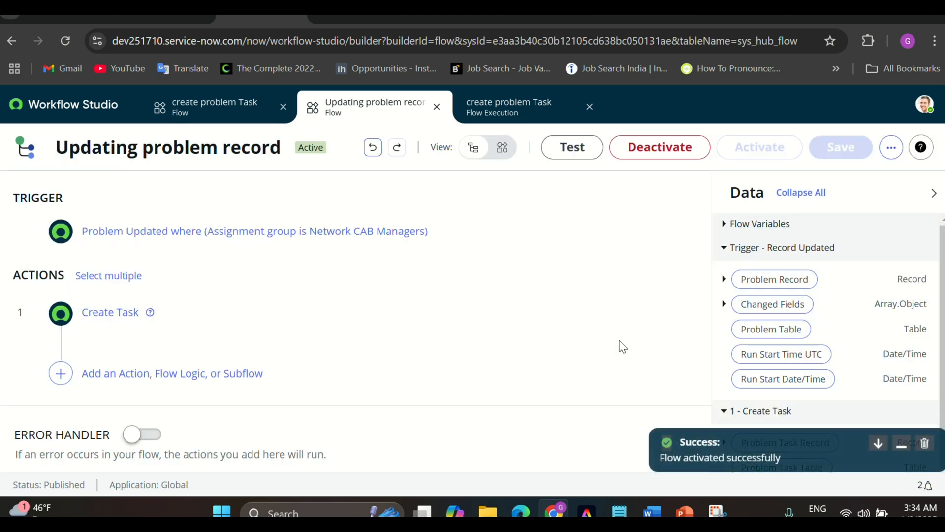
left_click(707, 12)
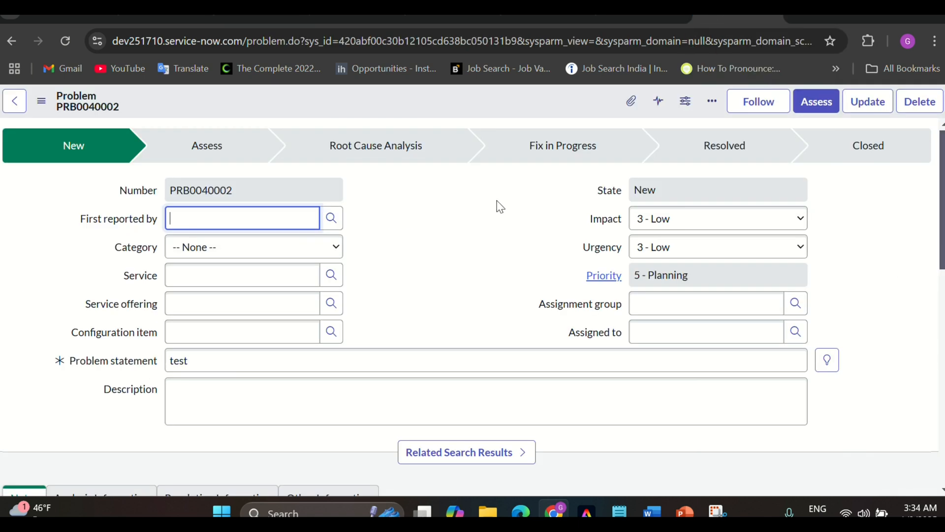
Set PRB0040002's assignment group to Network CAB Managers and save the record
scroll(406, 263, "down", 1)
scroll(406, 263, "up", 1)
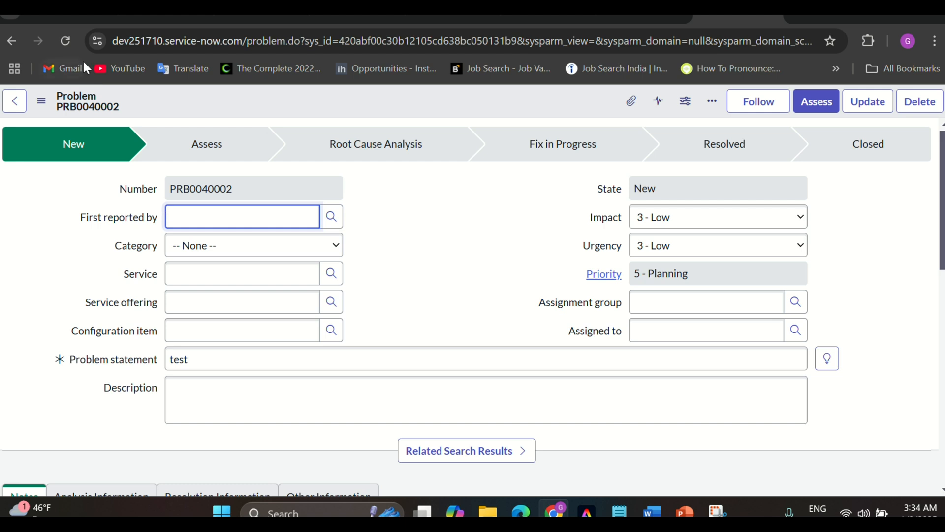
left_click(64, 42)
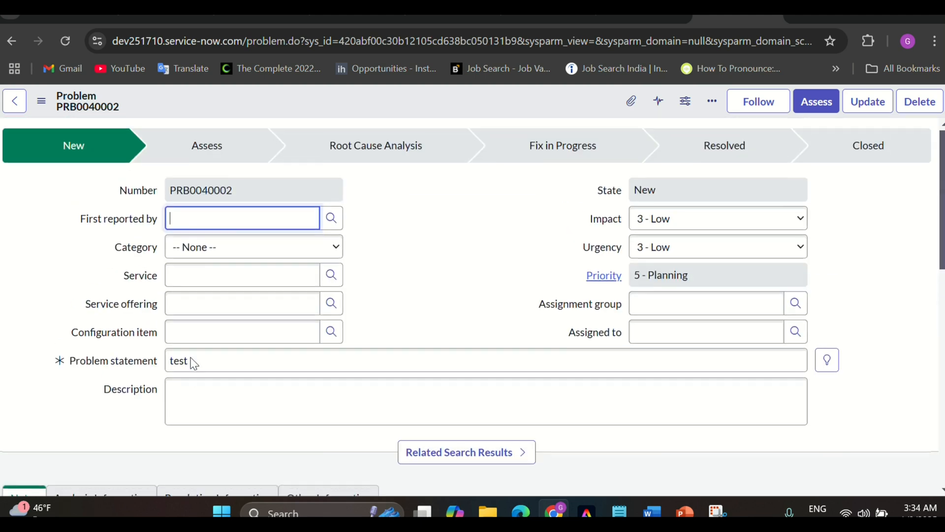
left_click(656, 302)
type("new")
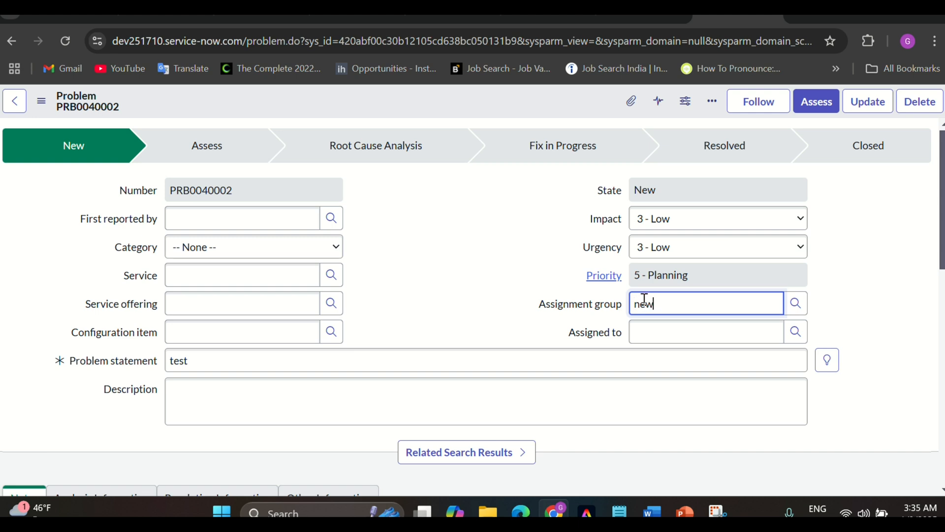
key("BackSpace")
type("t")
left_click(661, 344)
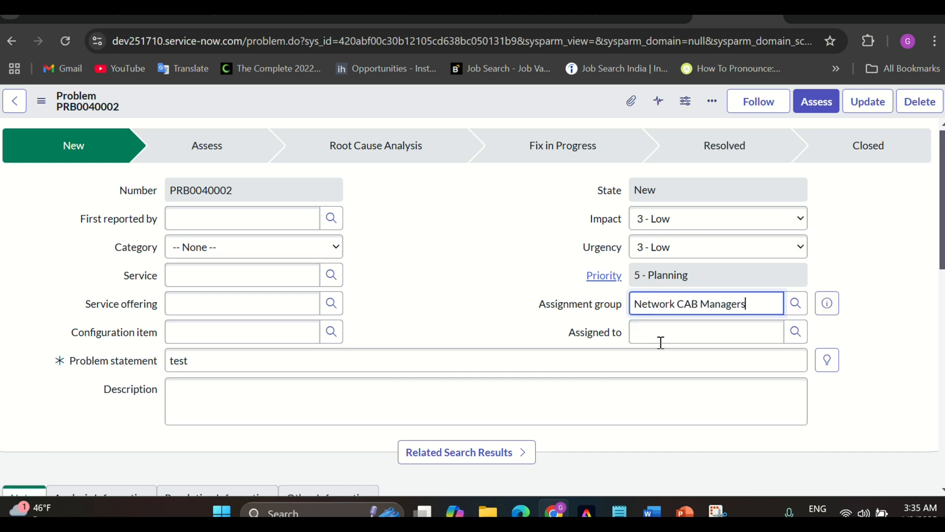
left_click(403, 115)
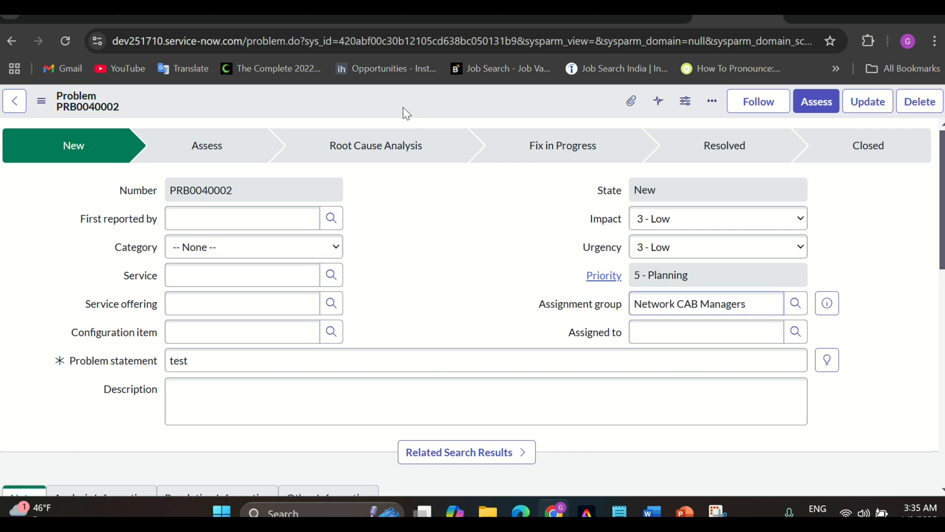
right_click(408, 95)
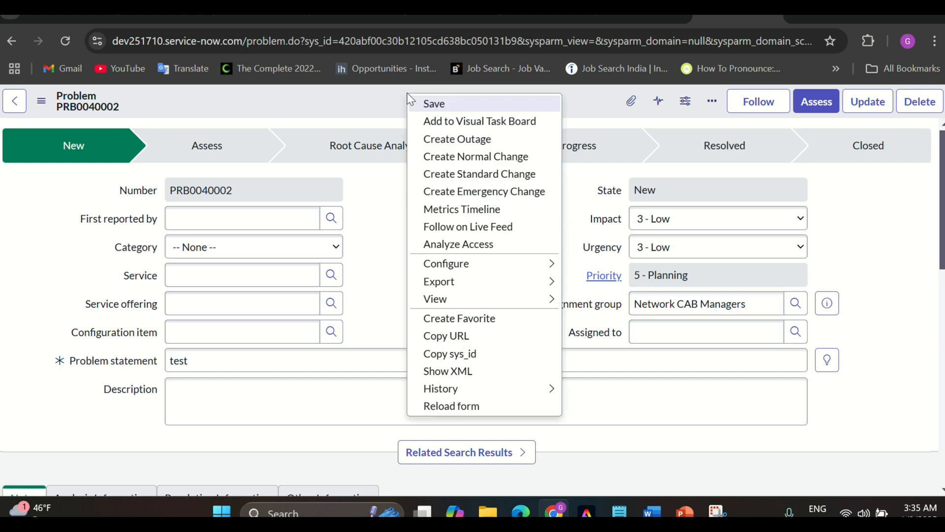
left_click(432, 104)
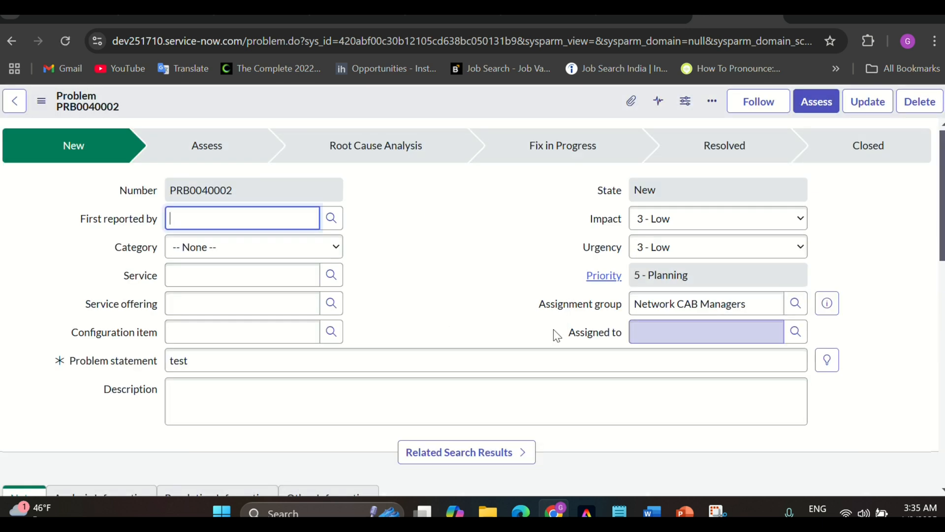
Reload the problem and confirm new task PTASK0010003 'Demo updated record' appears
left_click(297, 360)
key("BackSpace")
key("BackSpace")
key("BackSpace")
key("BackSpace")
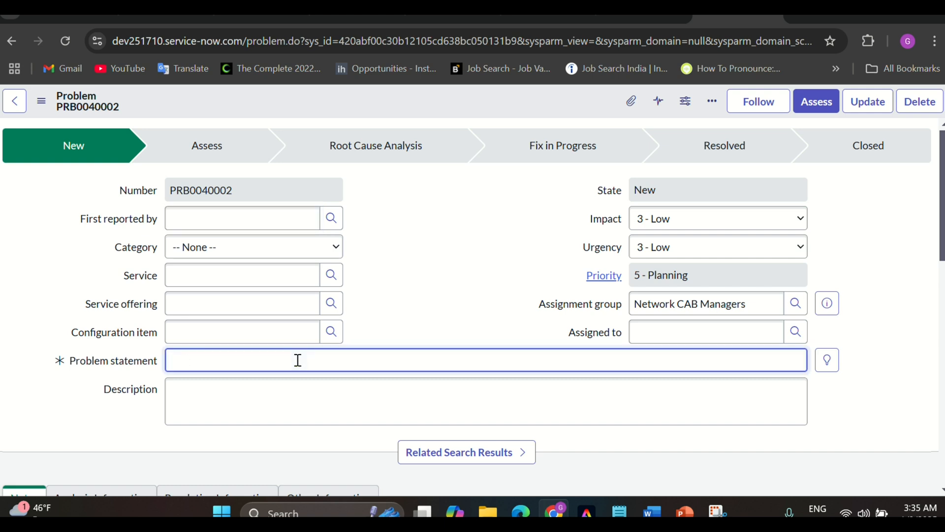
left_click(66, 39)
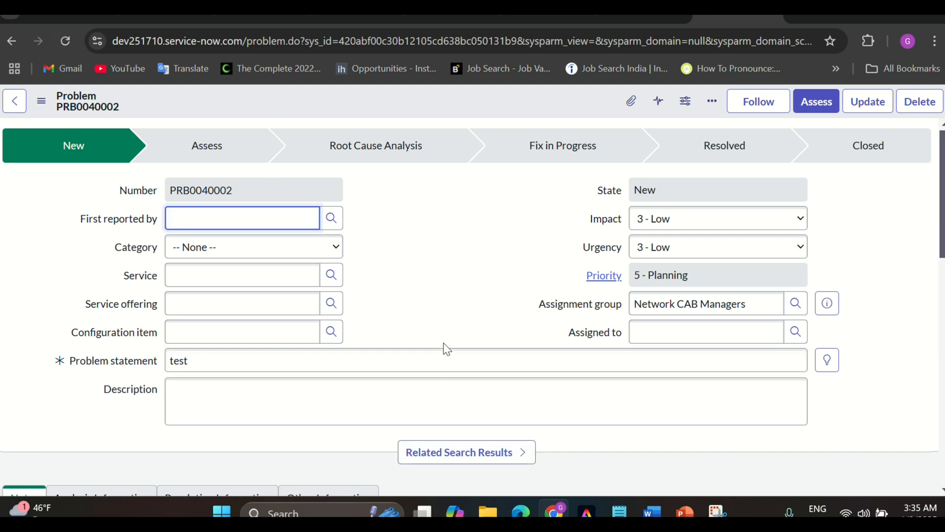
scroll(447, 349, "down", 12)
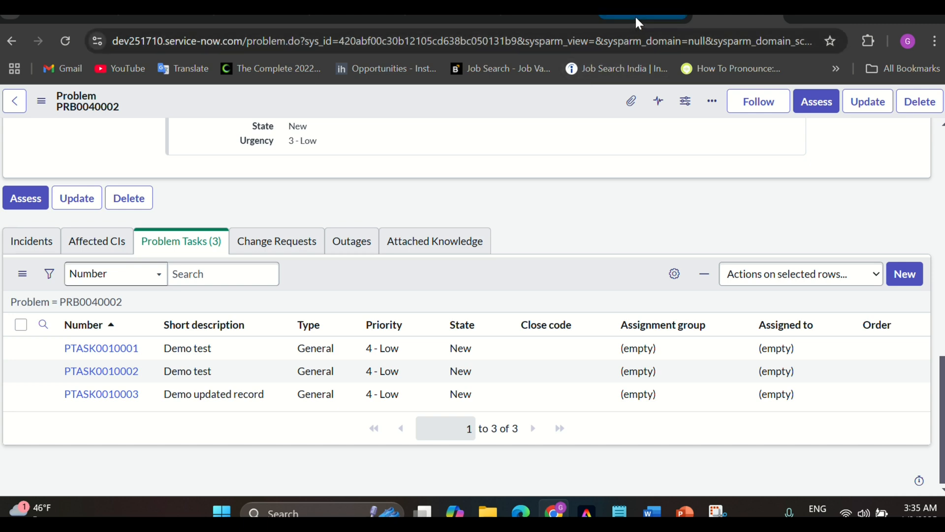
left_click(637, 19)
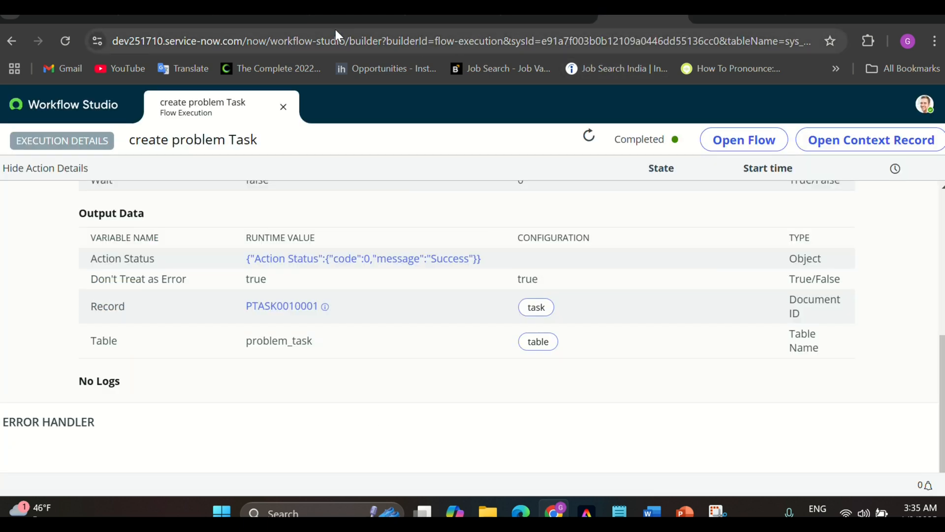
Open the newest Updating problem record execution in Operations View
left_click(257, 18)
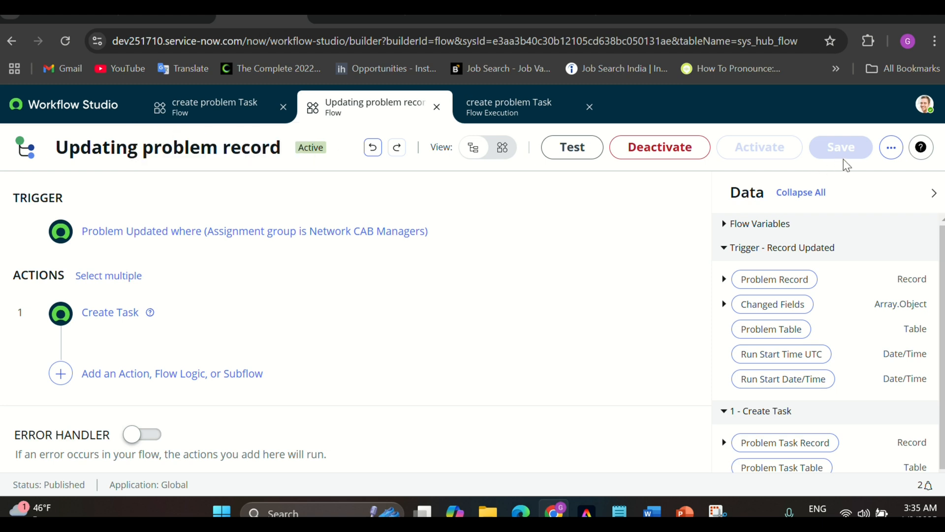
left_click(891, 149)
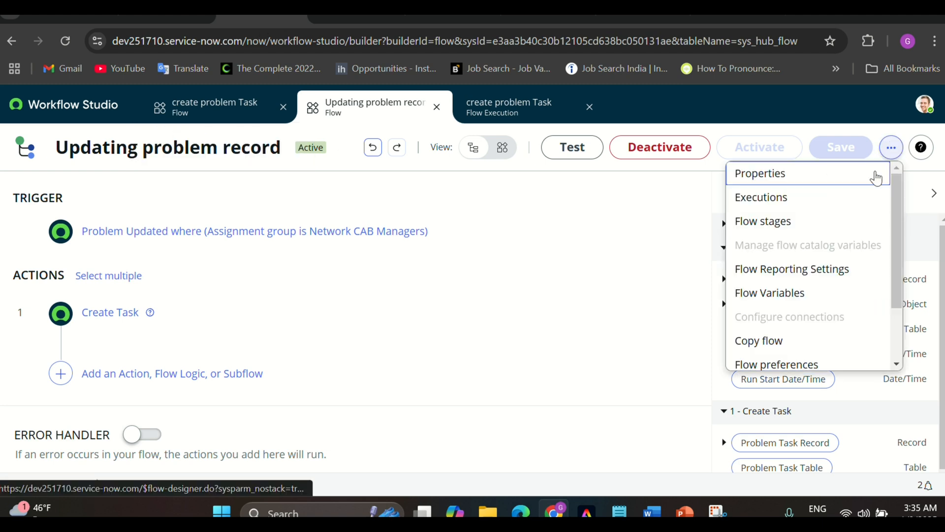
left_click(784, 203)
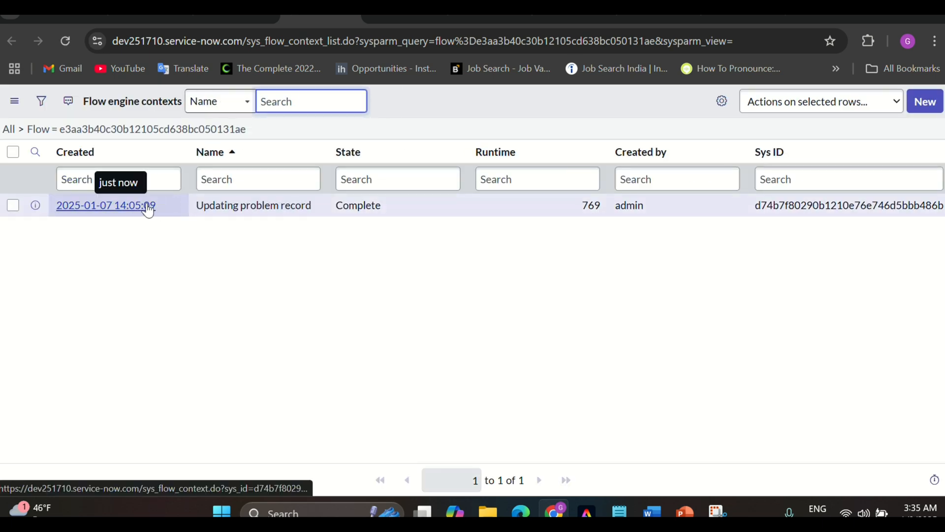
left_click(147, 210)
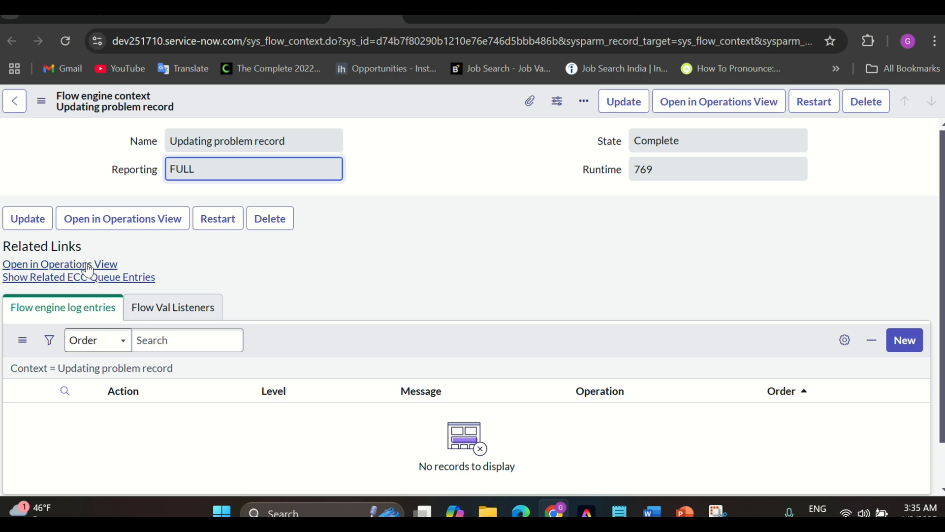
left_click(79, 266)
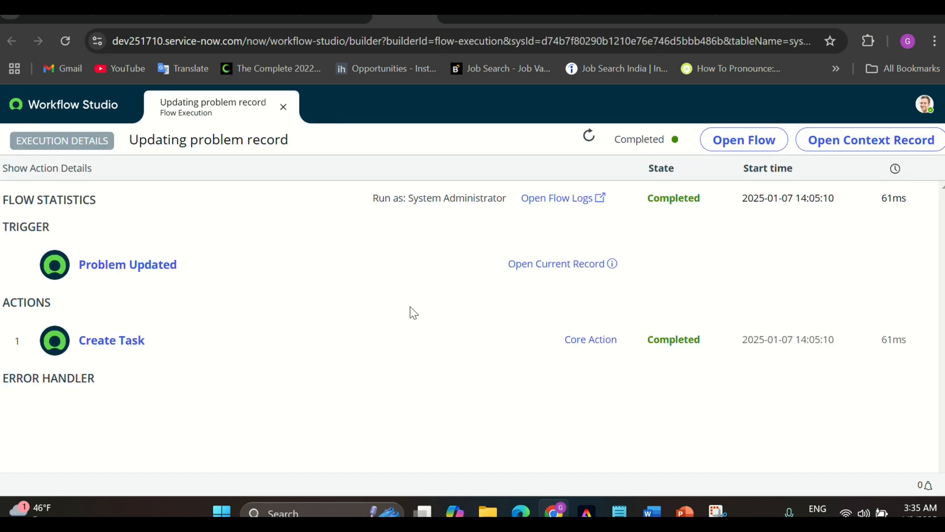
Expand the Trigger and Create Task run details of the execution
left_click(285, 270)
scroll(269, 288, "down", 1)
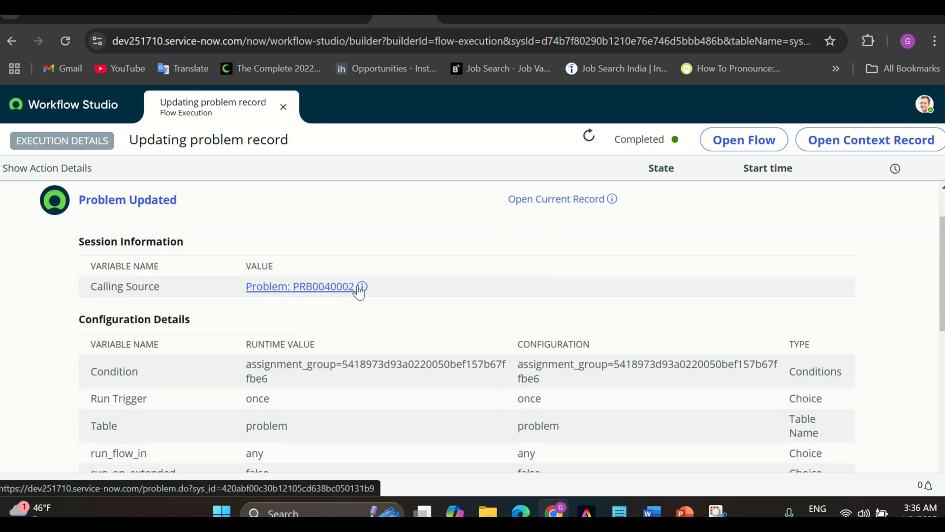
scroll(359, 319, "down", 8)
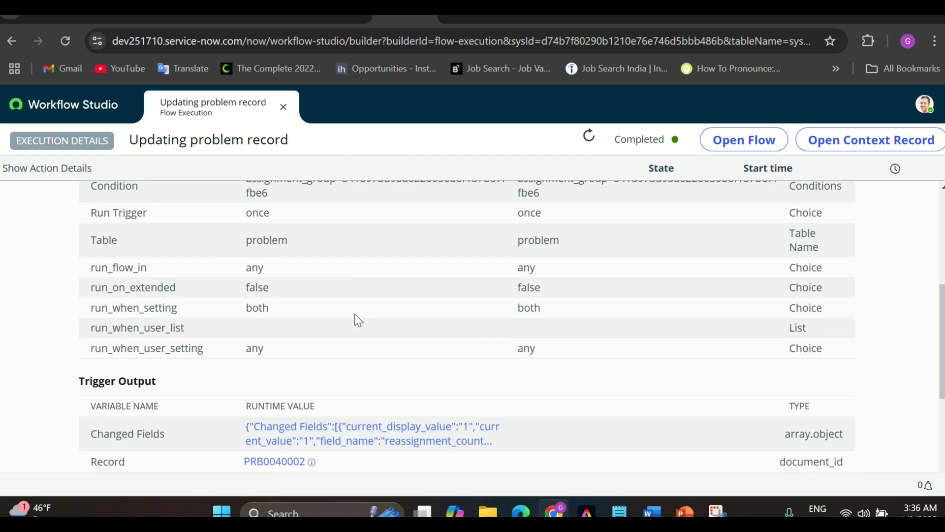
scroll(358, 321, "down", 1)
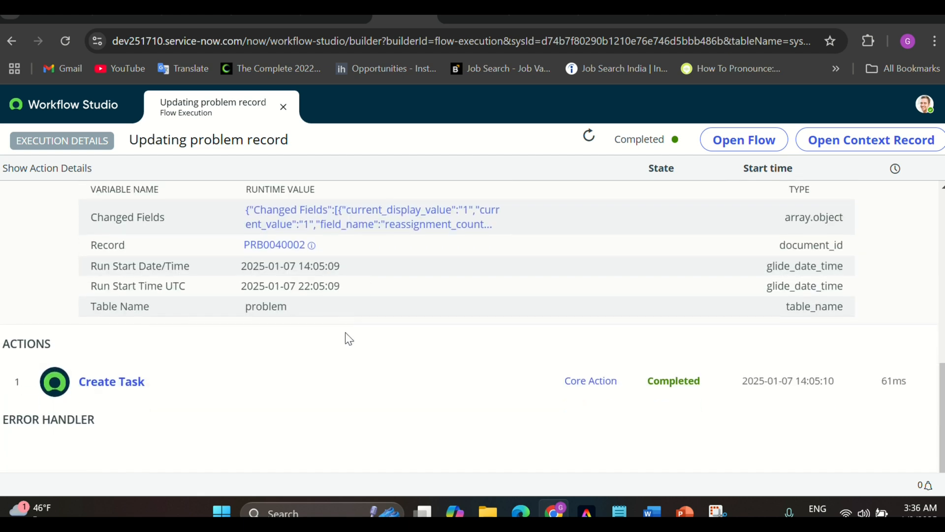
left_click(289, 392)
scroll(291, 389, "down", 3)
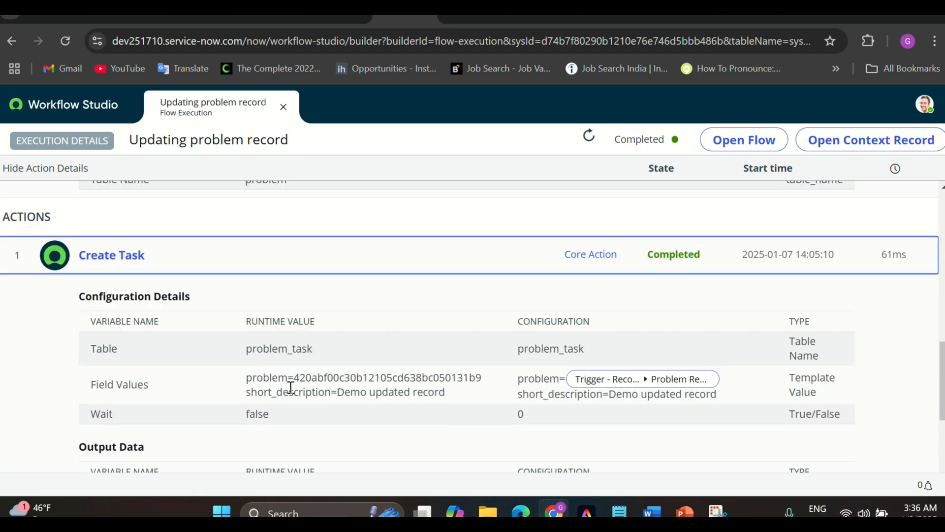
scroll(290, 387, "down", 1)
scroll(290, 388, "down", 3)
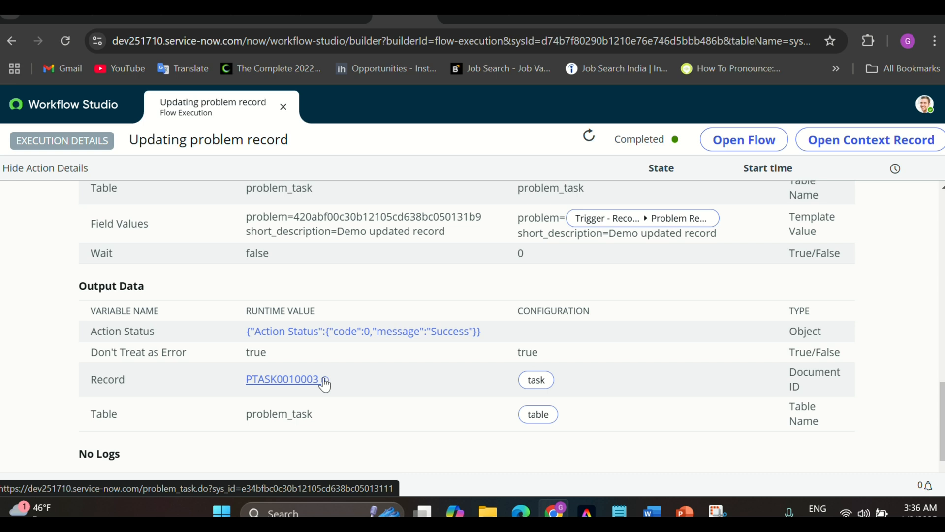
Preview PTASK0010003 and check its 'Demo updated record' short description in Field Values
left_click(325, 380)
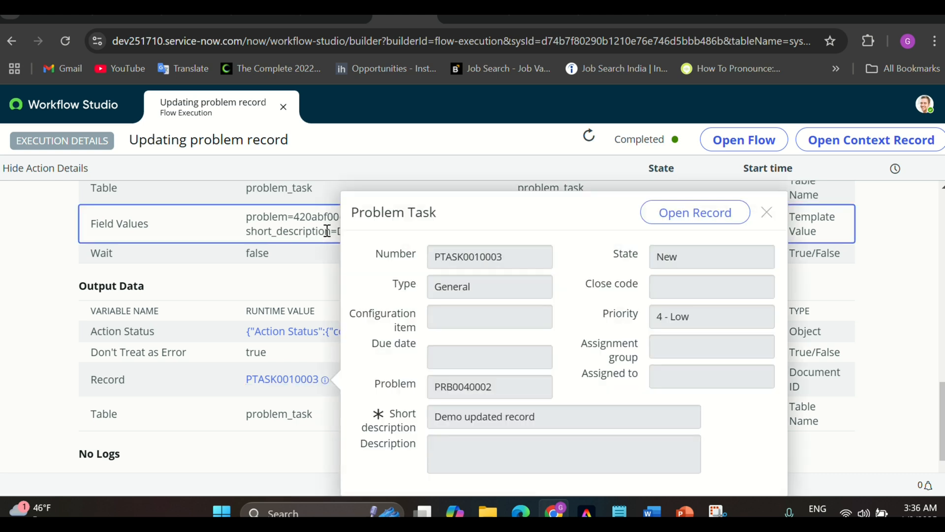
left_click(301, 223)
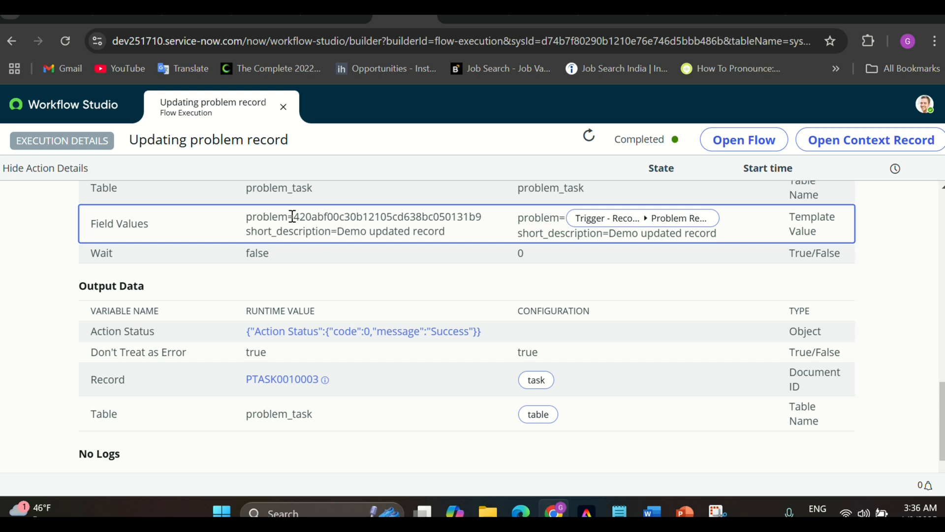
left_click_drag(295, 217, 482, 220)
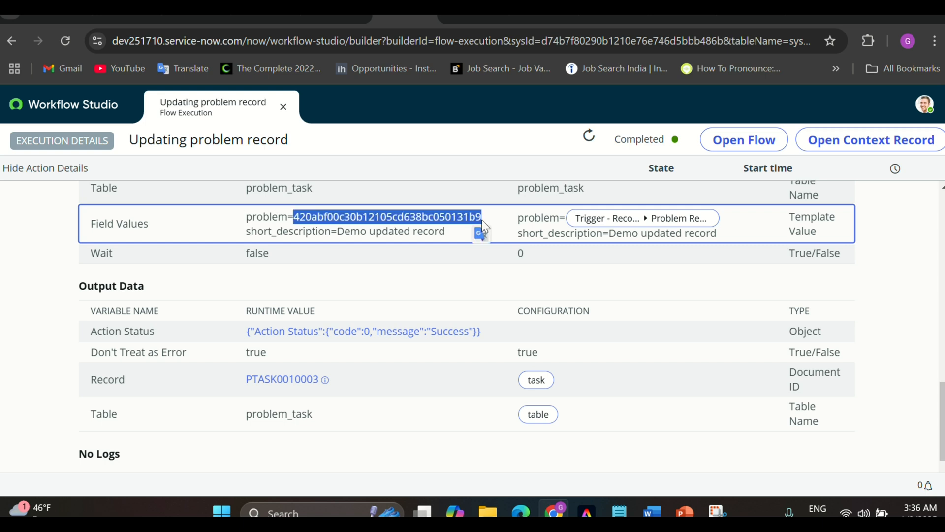
scroll(345, 271, "up", 8)
scroll(330, 276, "up", 5)
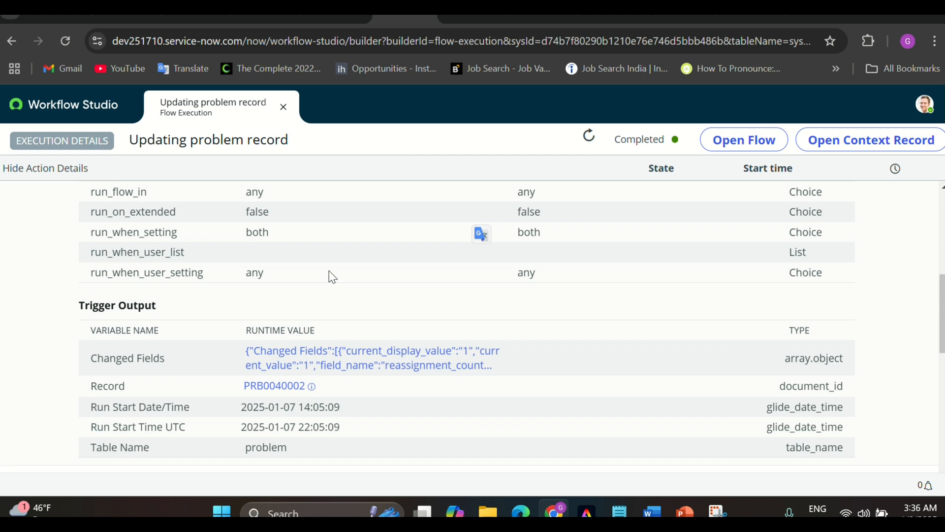
scroll(330, 276, "down", 12)
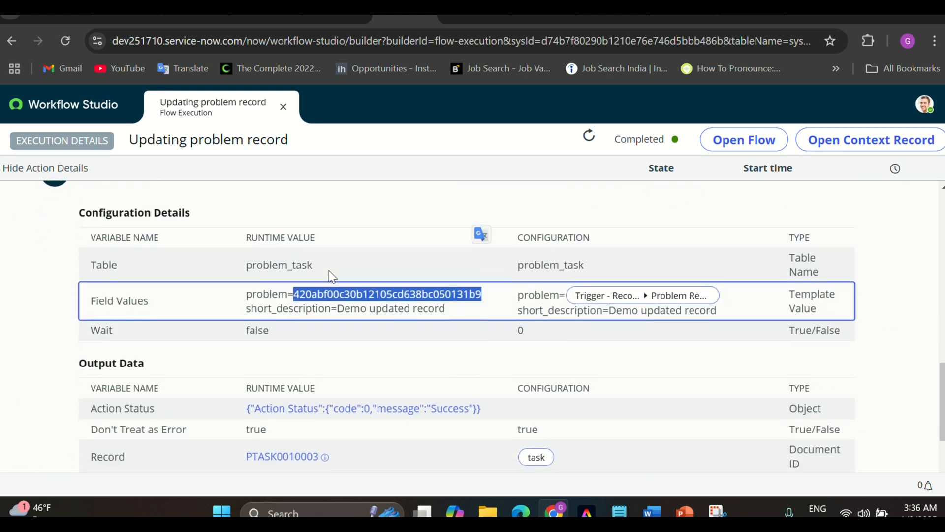
left_click(343, 245)
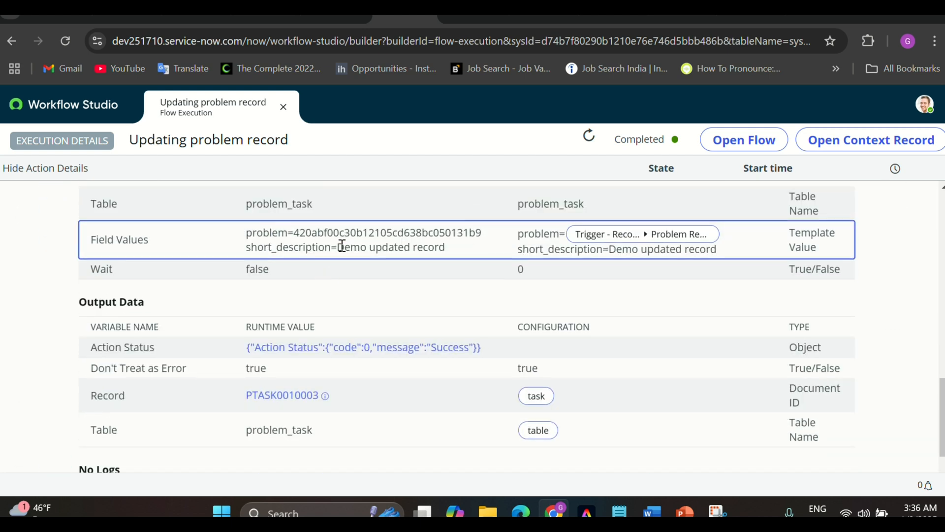
left_click_drag(338, 247, 447, 248)
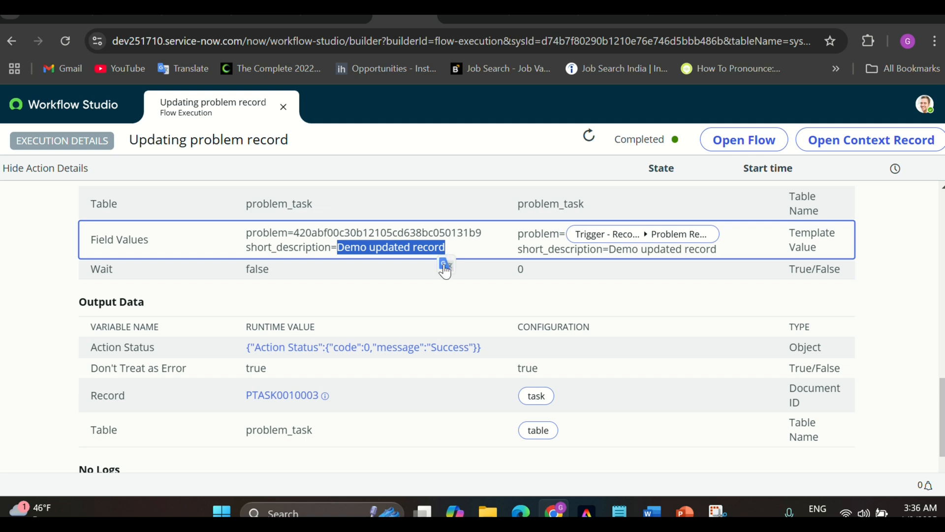
scroll(413, 329, "down", 2)
scroll(415, 328, "up", 15)
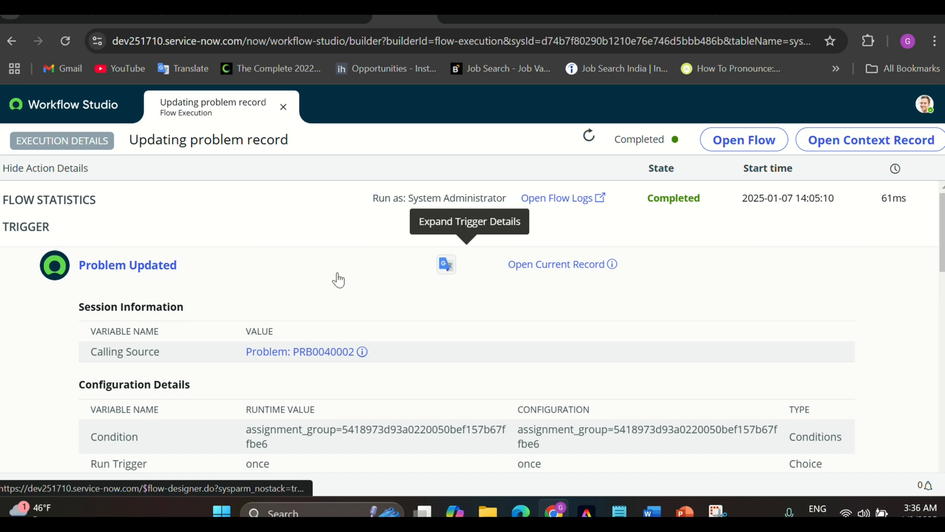
left_click(117, 111)
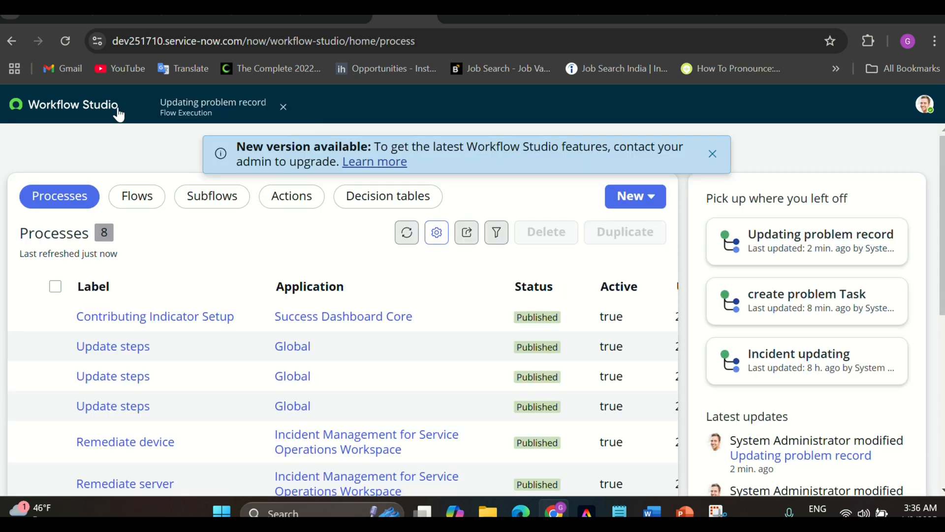